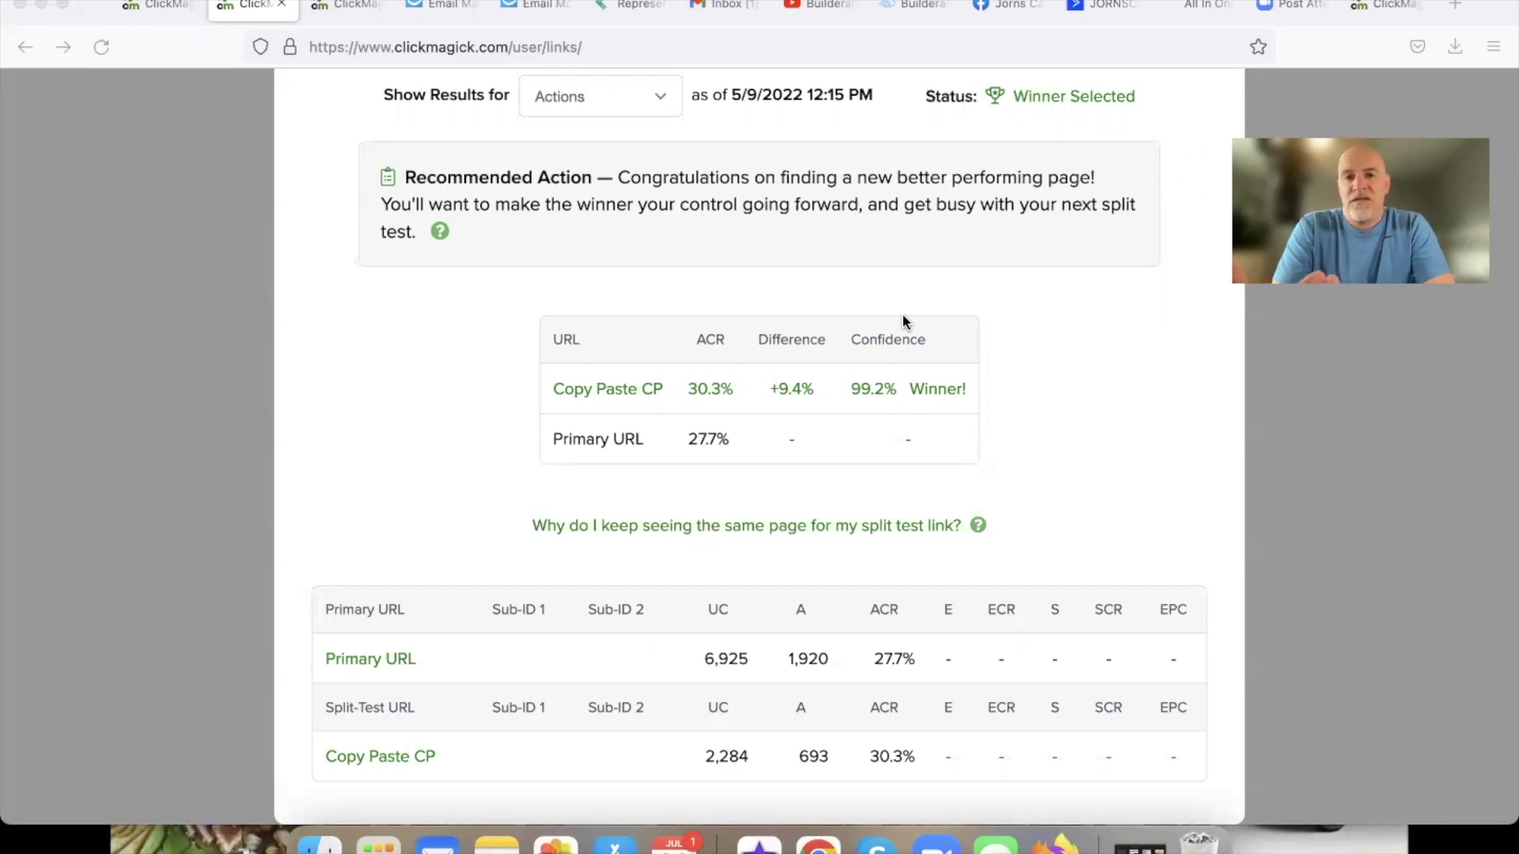
# Compare the ACR of the Primary URL with that of the Copy Paste CP variation in the split-test results.
pyautogui.click(339, 6)
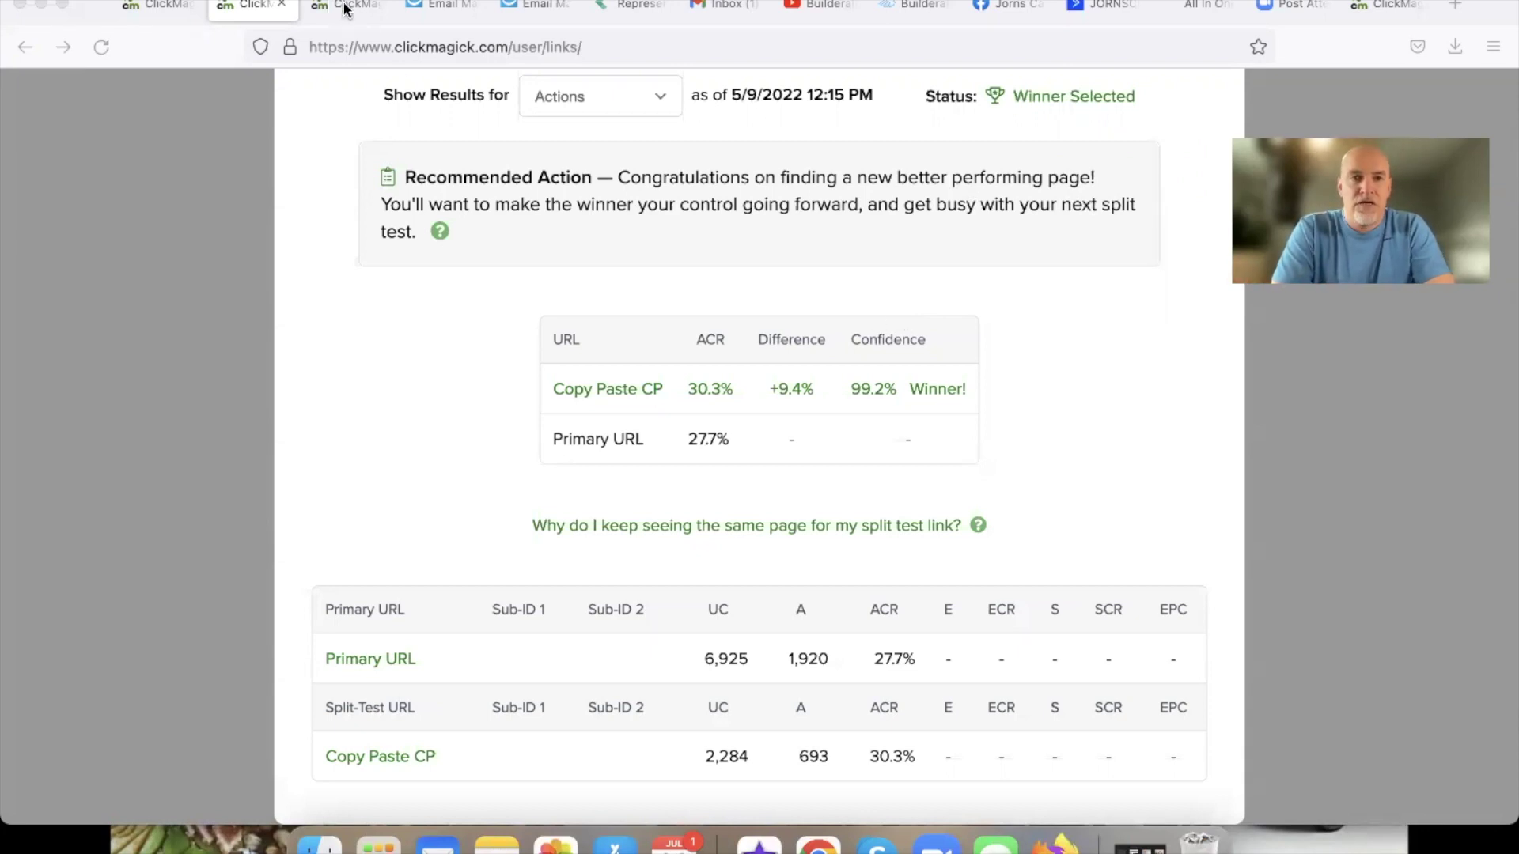
pyautogui.click(376, 6)
pyautogui.click(255, 6)
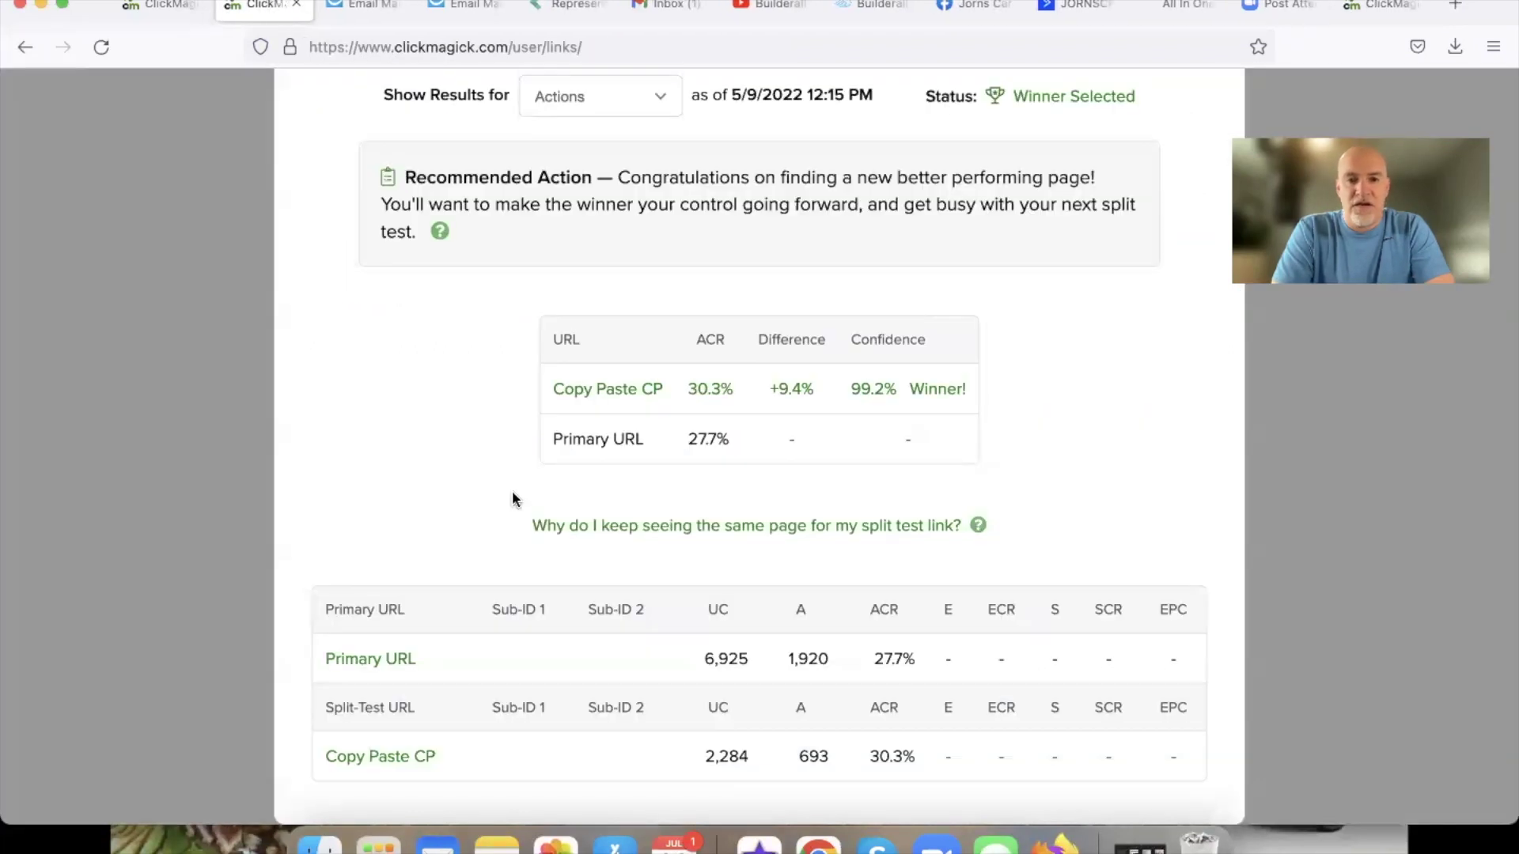
pyautogui.keyDown('ctrl'); pyautogui.scroll(3, 512, 492); pyautogui.keyUp('ctrl')
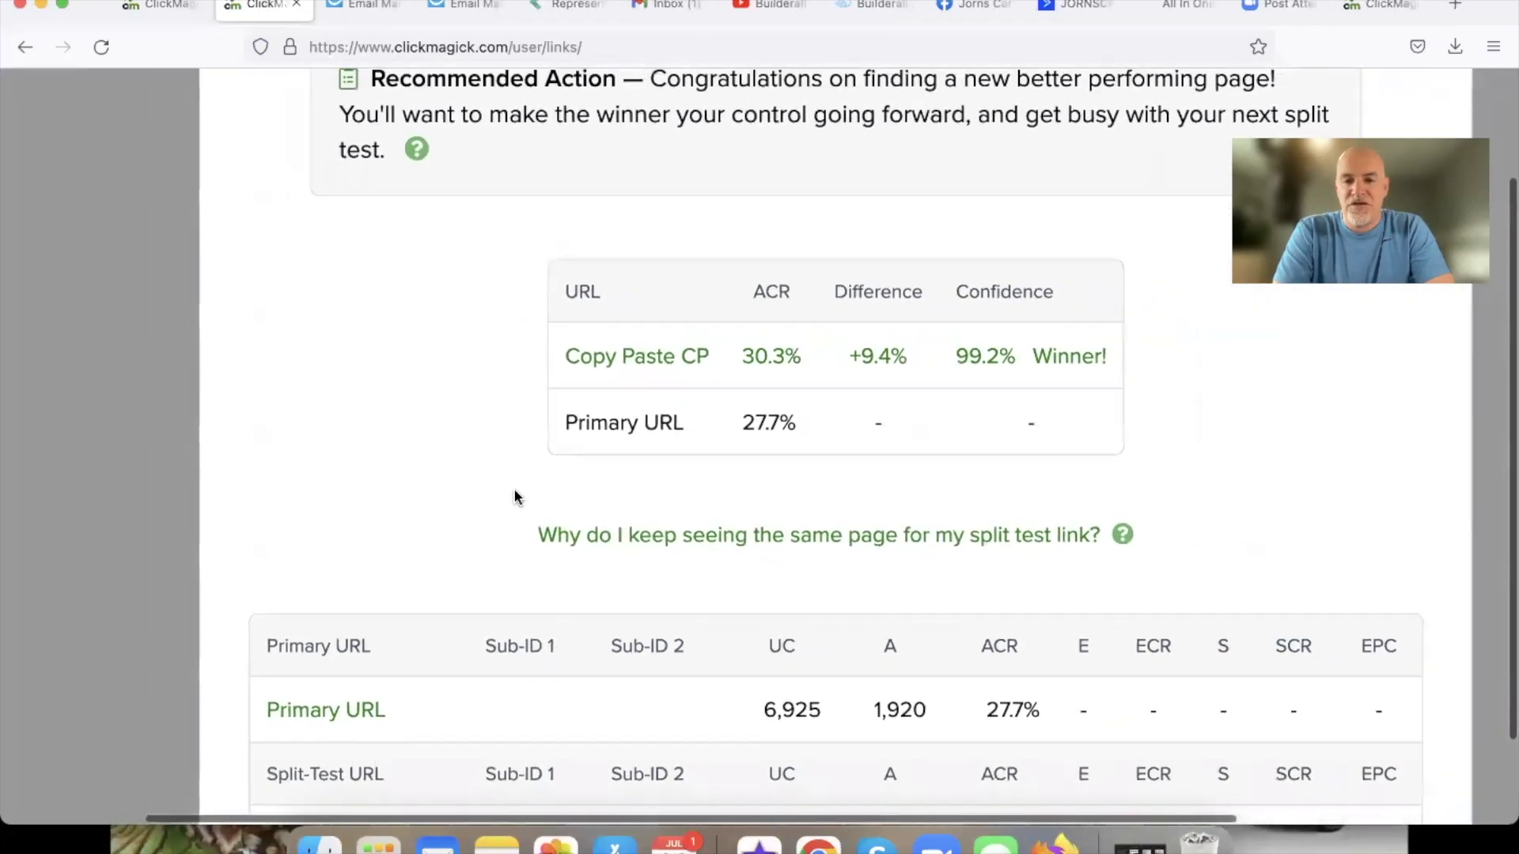
pyautogui.hscroll(3, 515, 488)
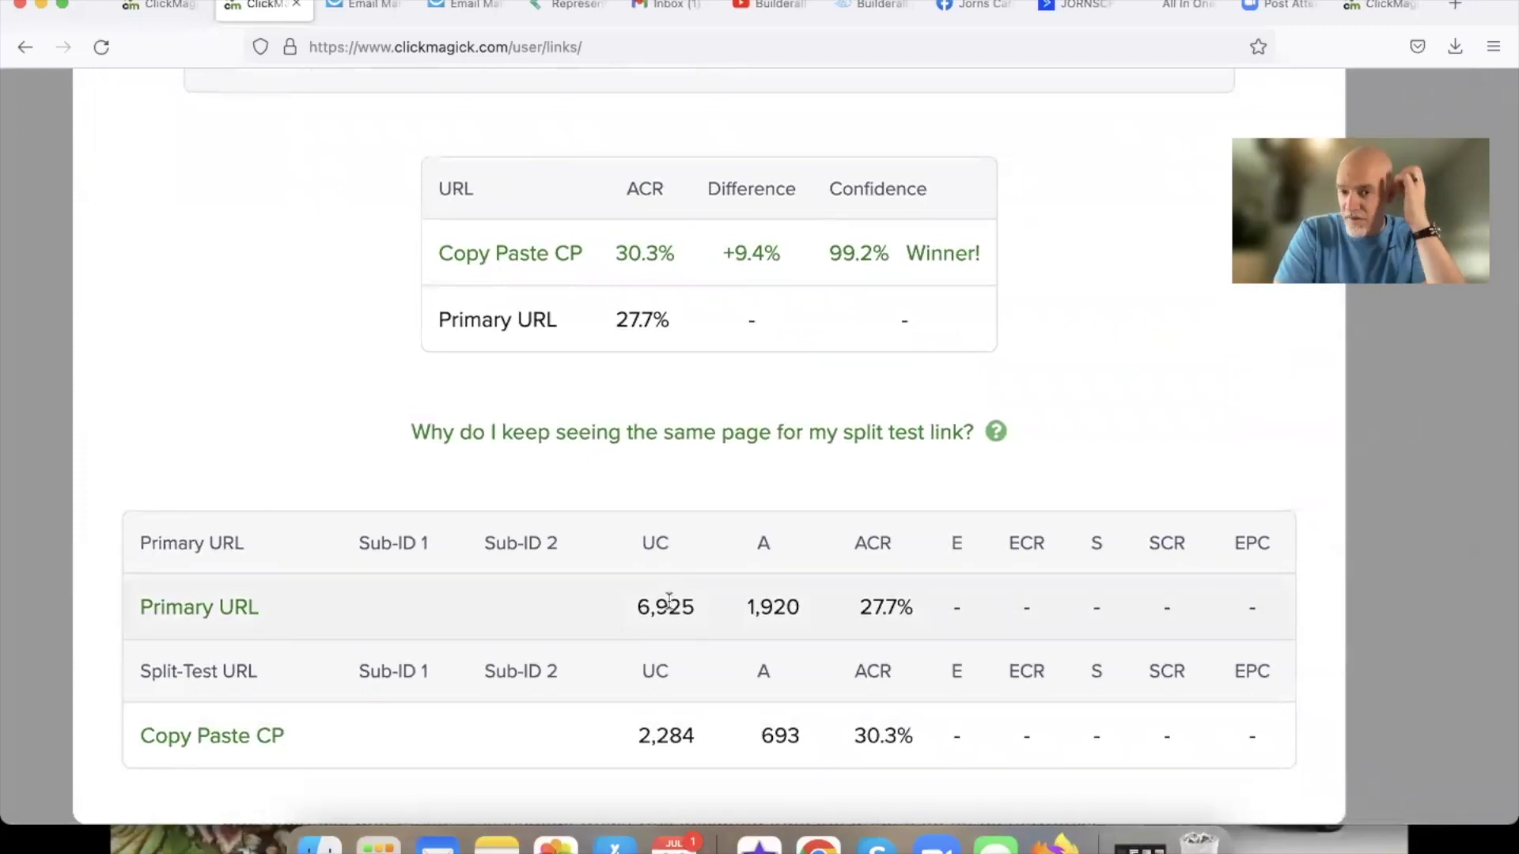
pyautogui.moveTo(923, 602); pyautogui.dragTo(859, 607)
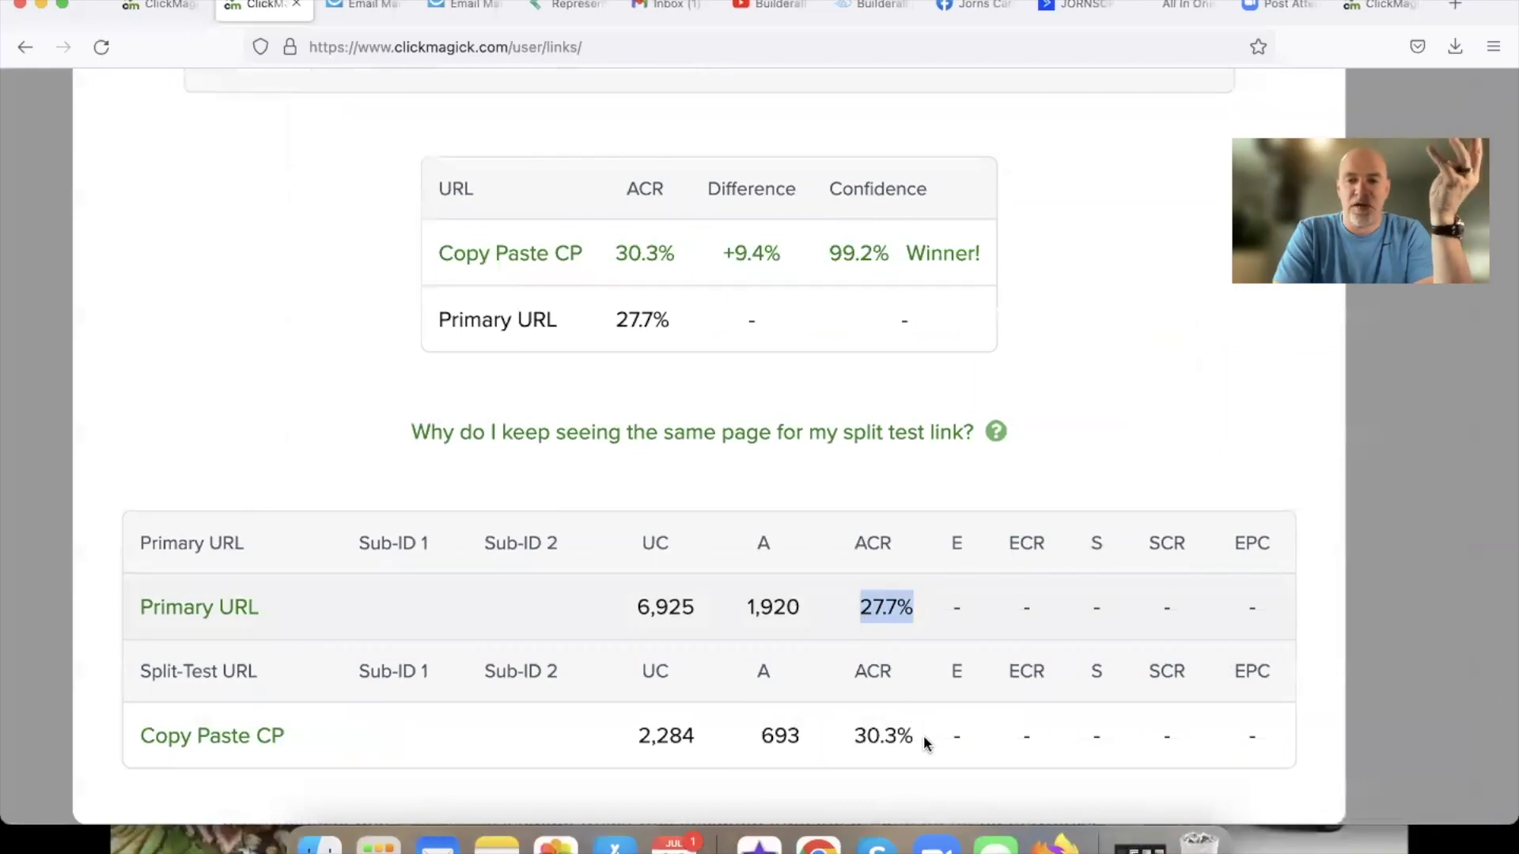
pyautogui.moveTo(924, 737); pyautogui.dragTo(845, 734)
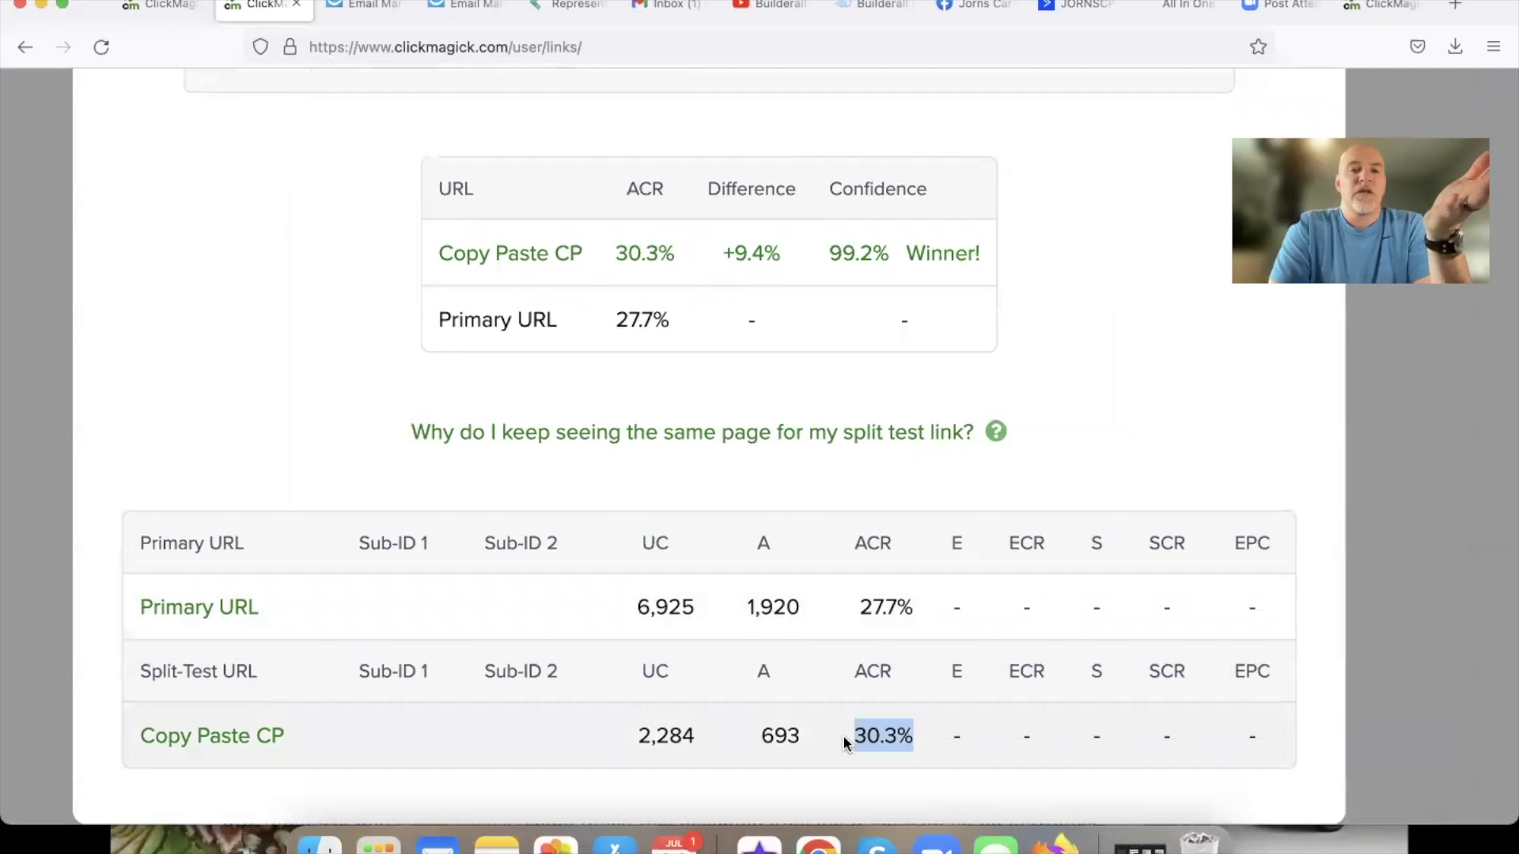
pyautogui.scroll(2, 704, 464)
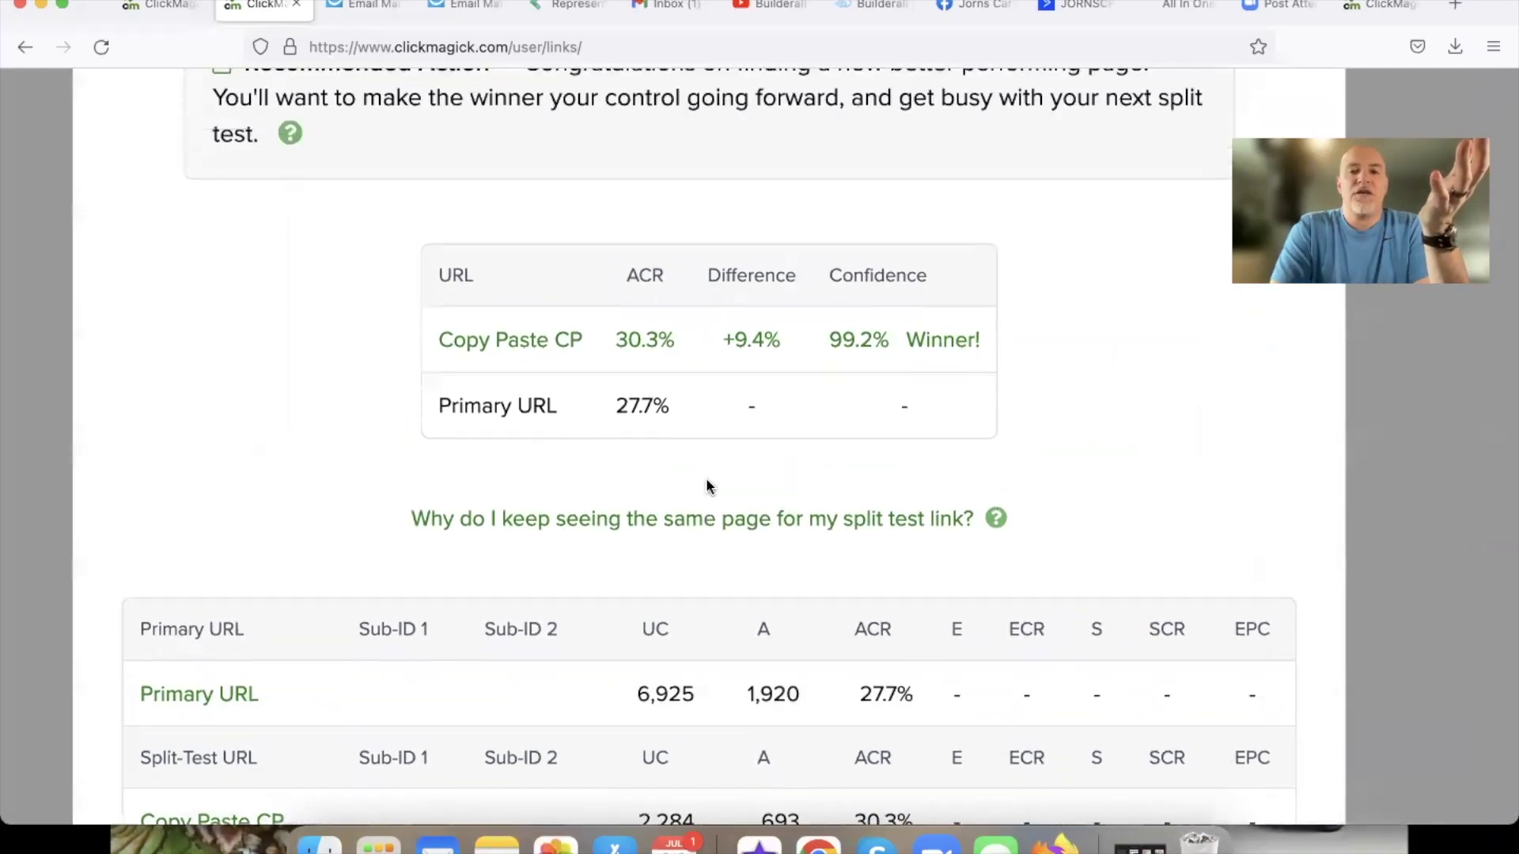
# Examine the Copy Paste CP variation's ACR and confidence in the results summary, and review the split-test setup for MIF TA Link.
pyautogui.keyDown('ctrl'); pyautogui.scroll(2, 706, 475); pyautogui.keyUp('ctrl')
pyautogui.keyDown('ctrl'); pyautogui.scroll(1, 705, 475); pyautogui.keyUp('ctrl')
pyautogui.scroll(2, 705, 478)
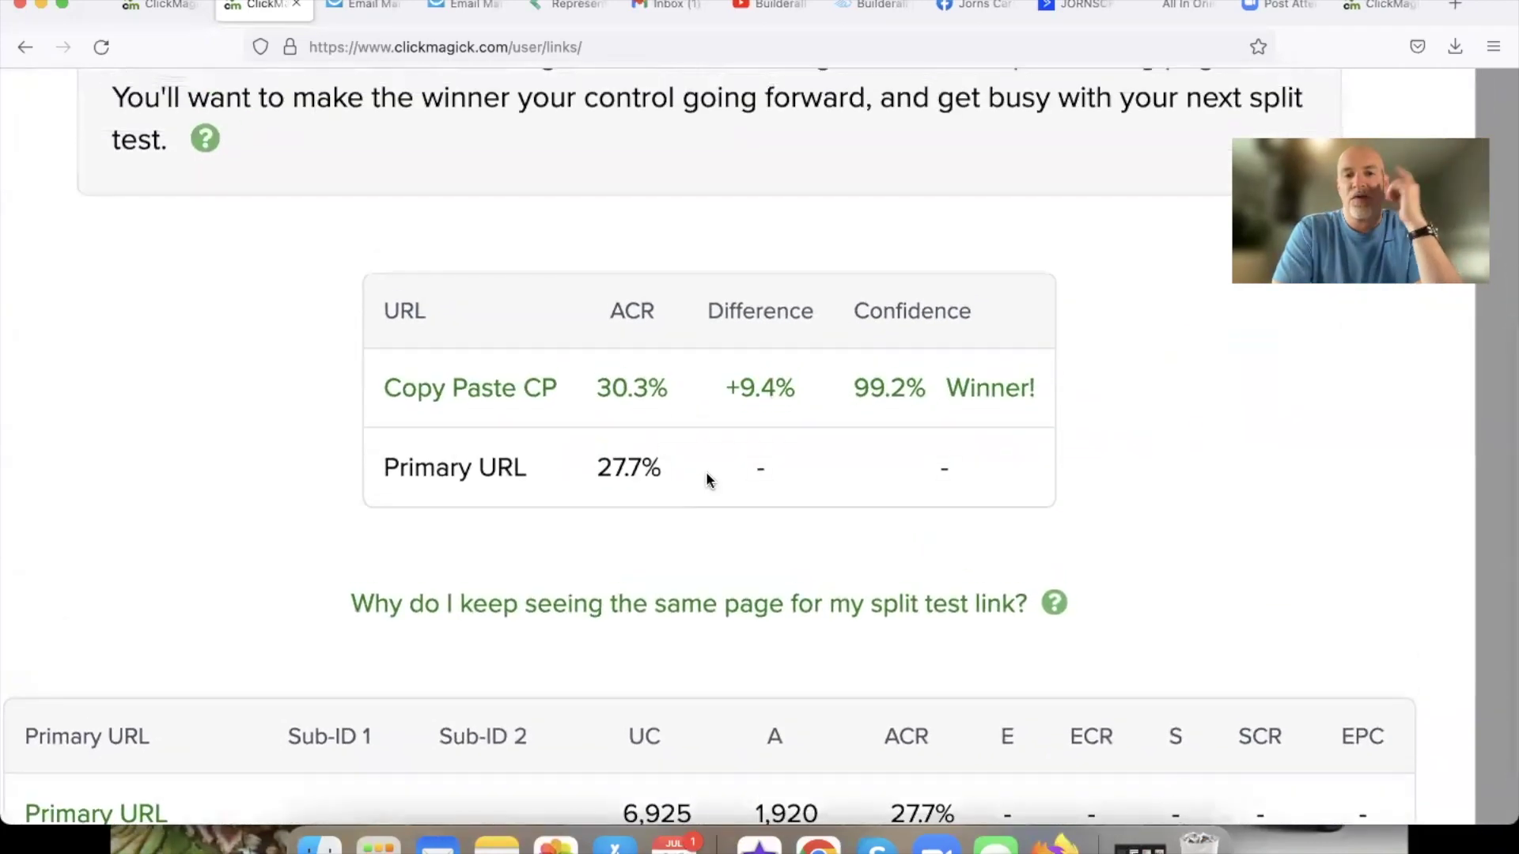
pyautogui.moveTo(672, 387); pyautogui.dragTo(579, 387)
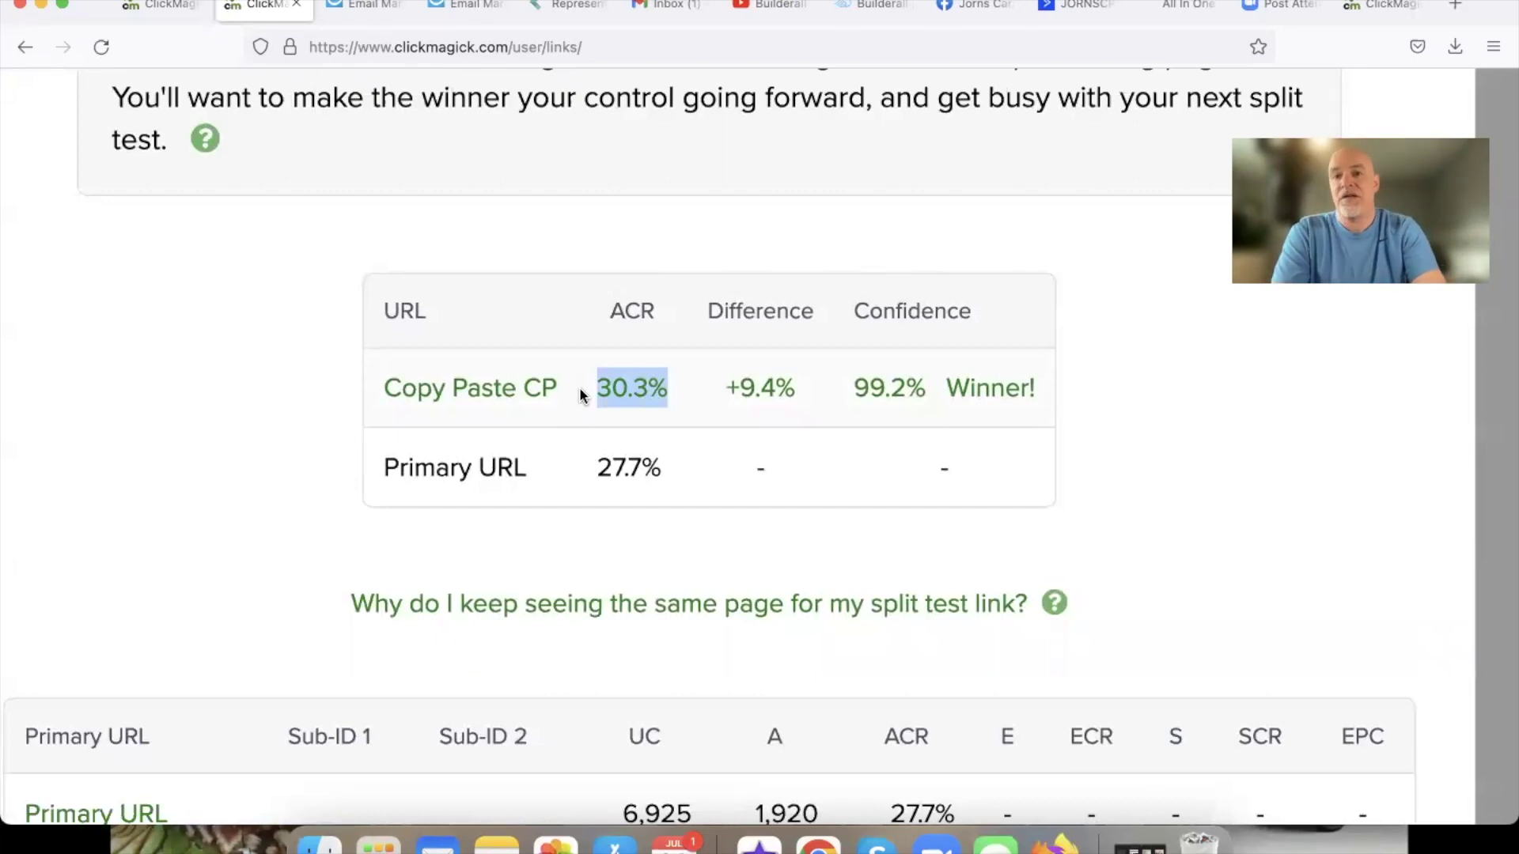
pyautogui.click(694, 409)
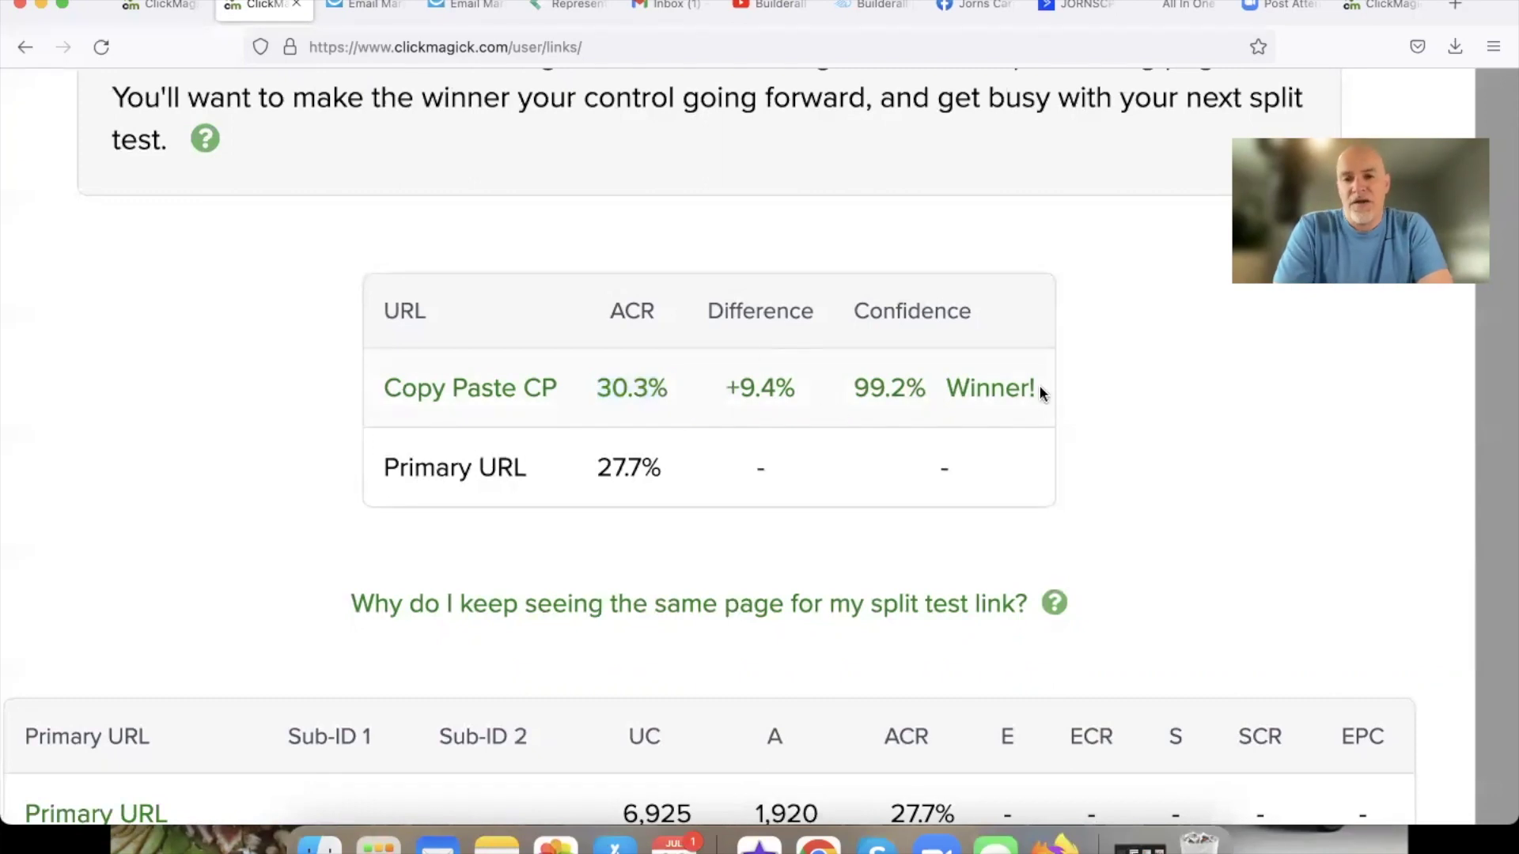
pyautogui.moveTo(1051, 386); pyautogui.dragTo(845, 383)
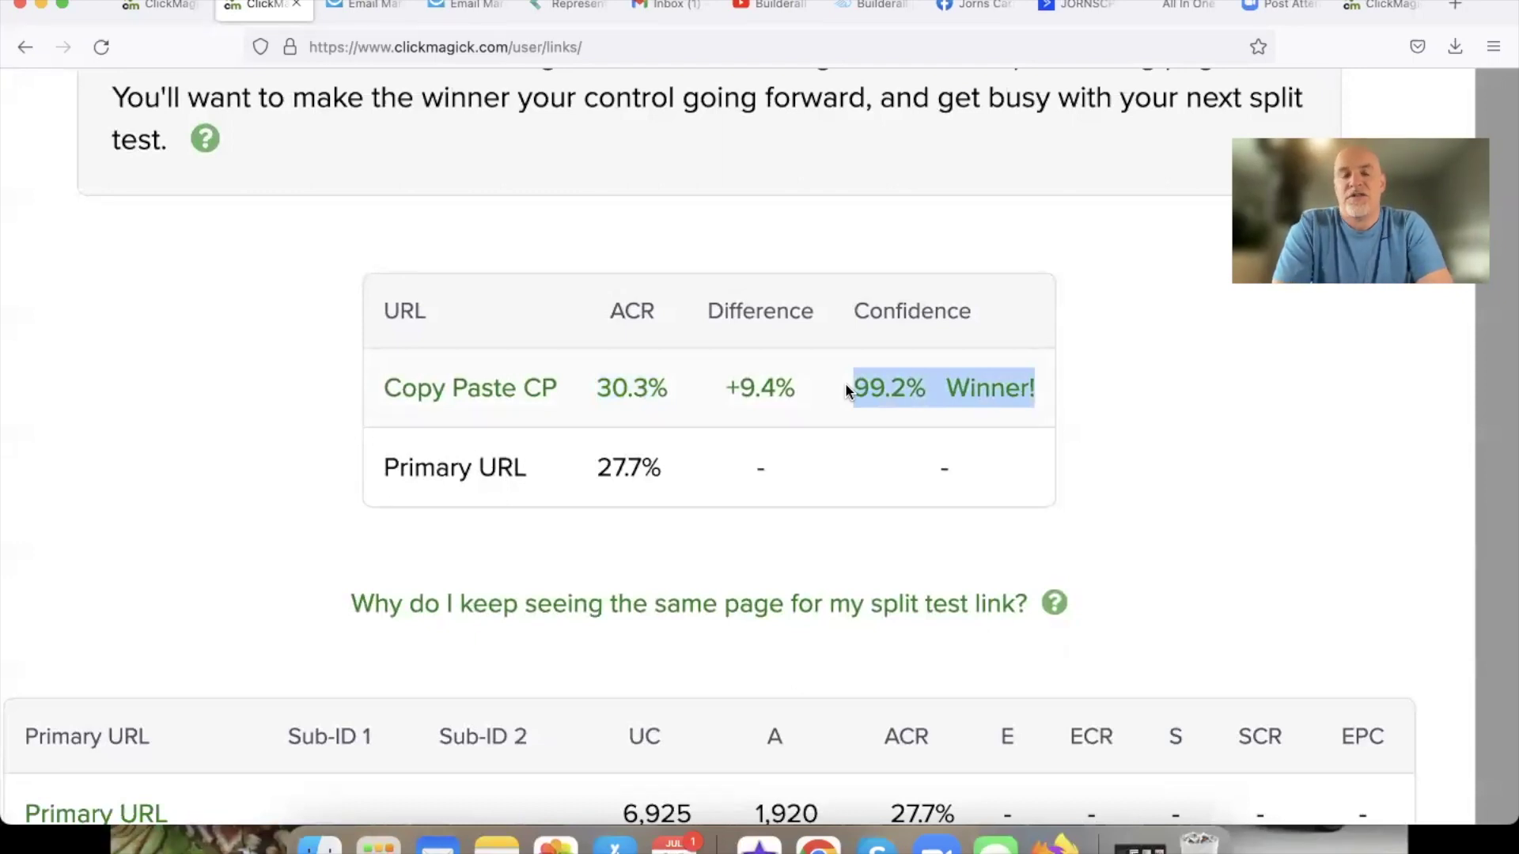
pyautogui.click(1081, 395)
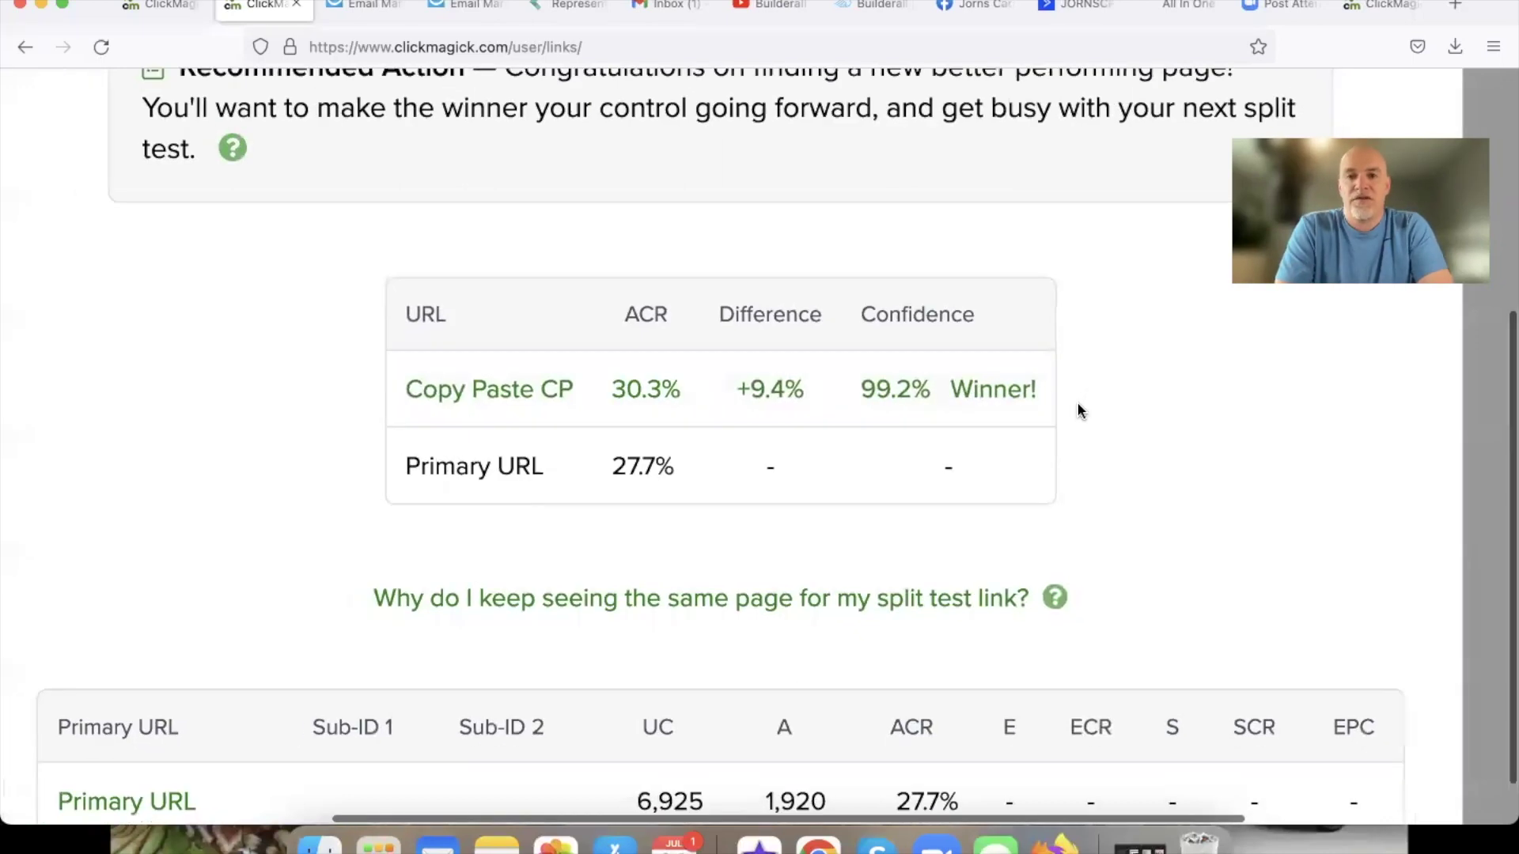
pyautogui.press('super+0')
pyautogui.scroll(5, 1078, 411)
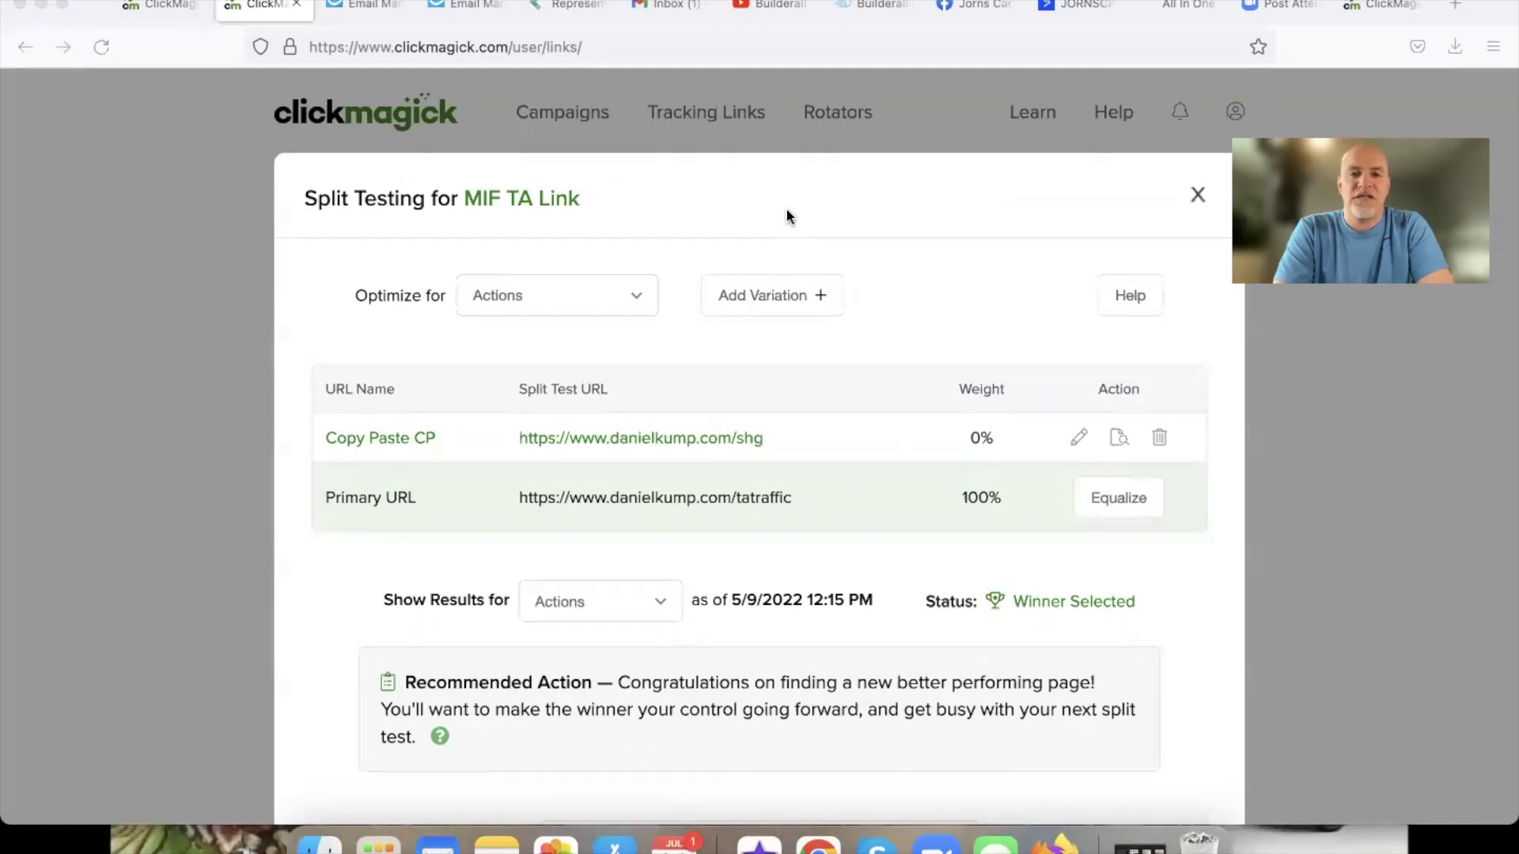
# Switch to Chrome and start a new ClickMagick tracking link named "CM Test Demo Split Testing" with the slug "CMSplitTest".
pyautogui.press('super+Tab')
pyautogui.press('super+Tab')
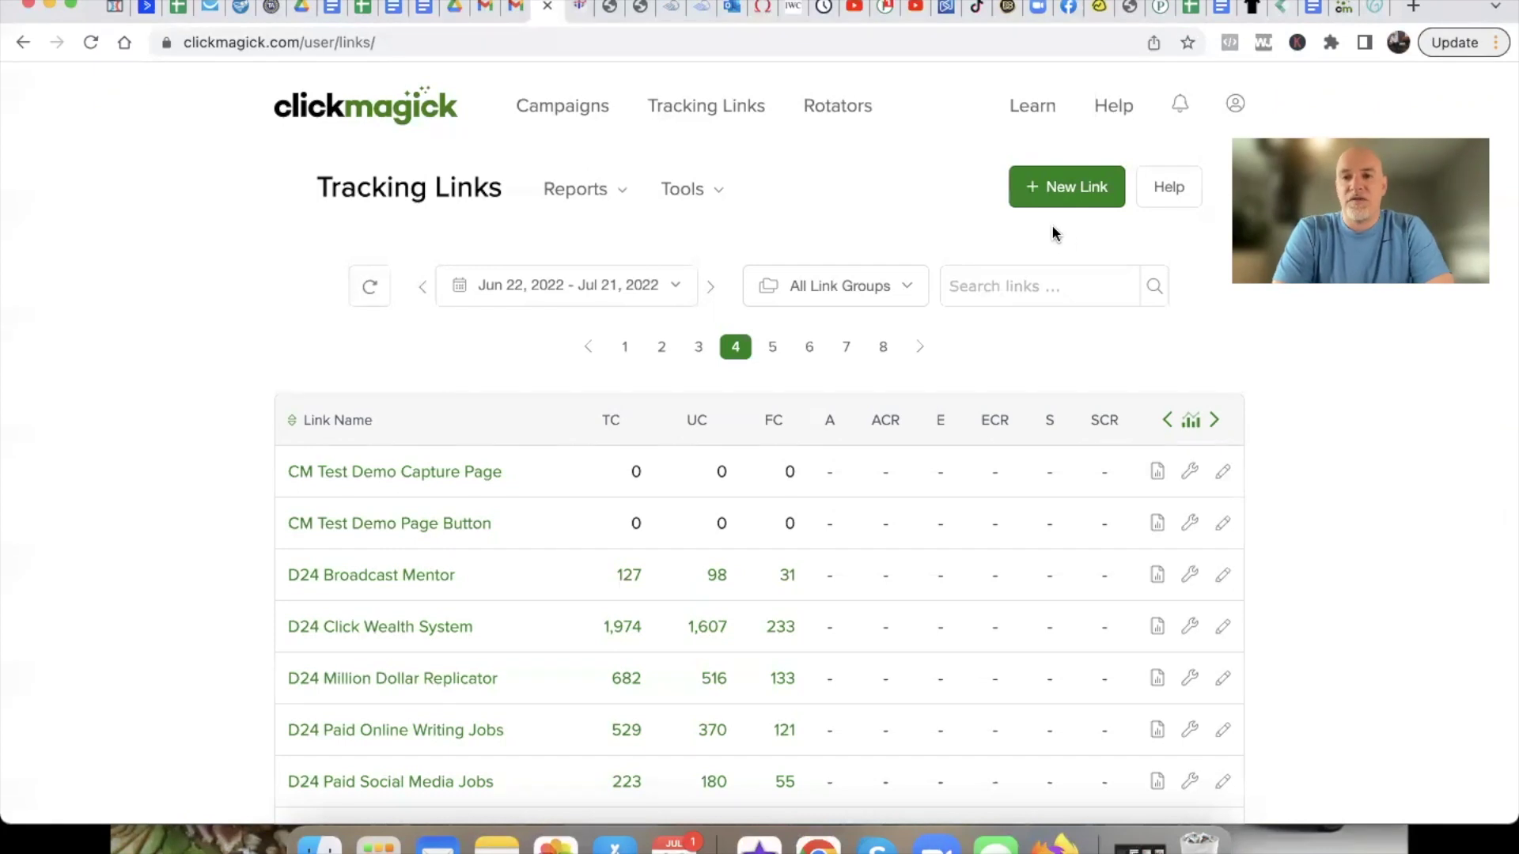
pyautogui.click(1062, 187)
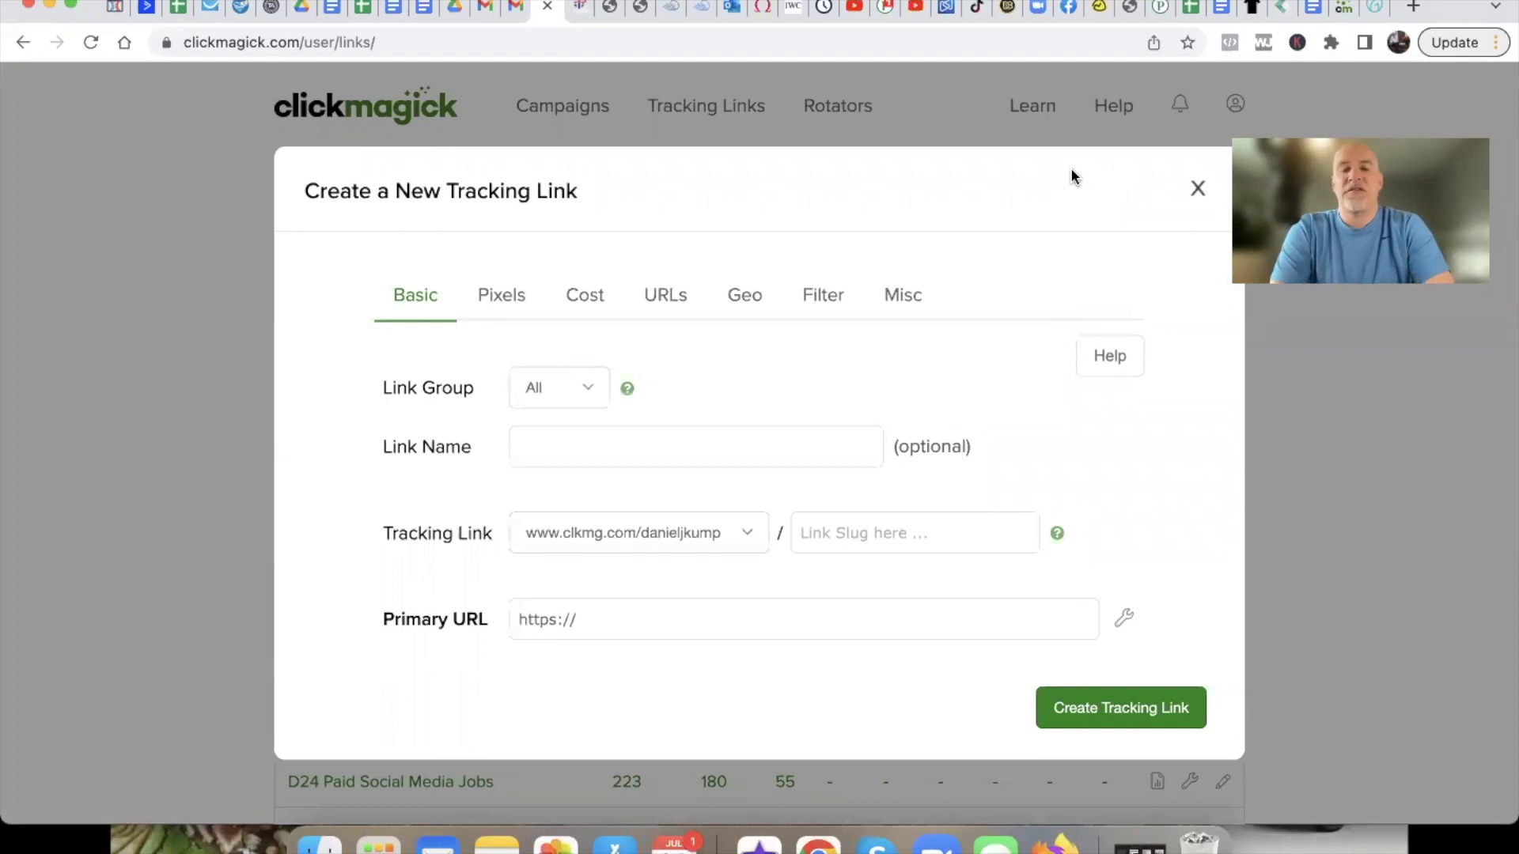
pyautogui.click(614, 448)
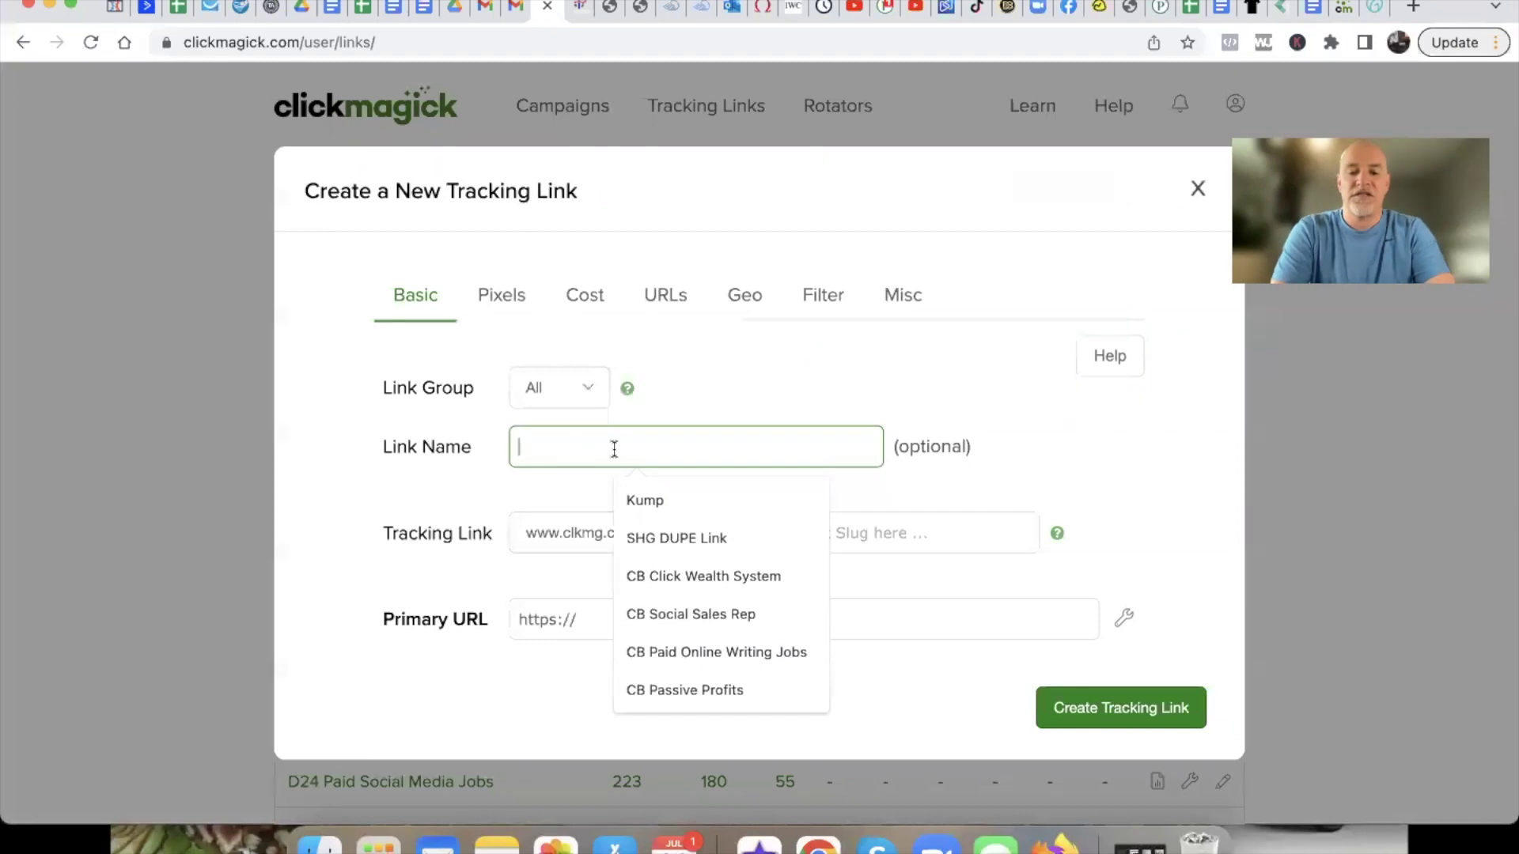
pyautogui.write('CM Test')
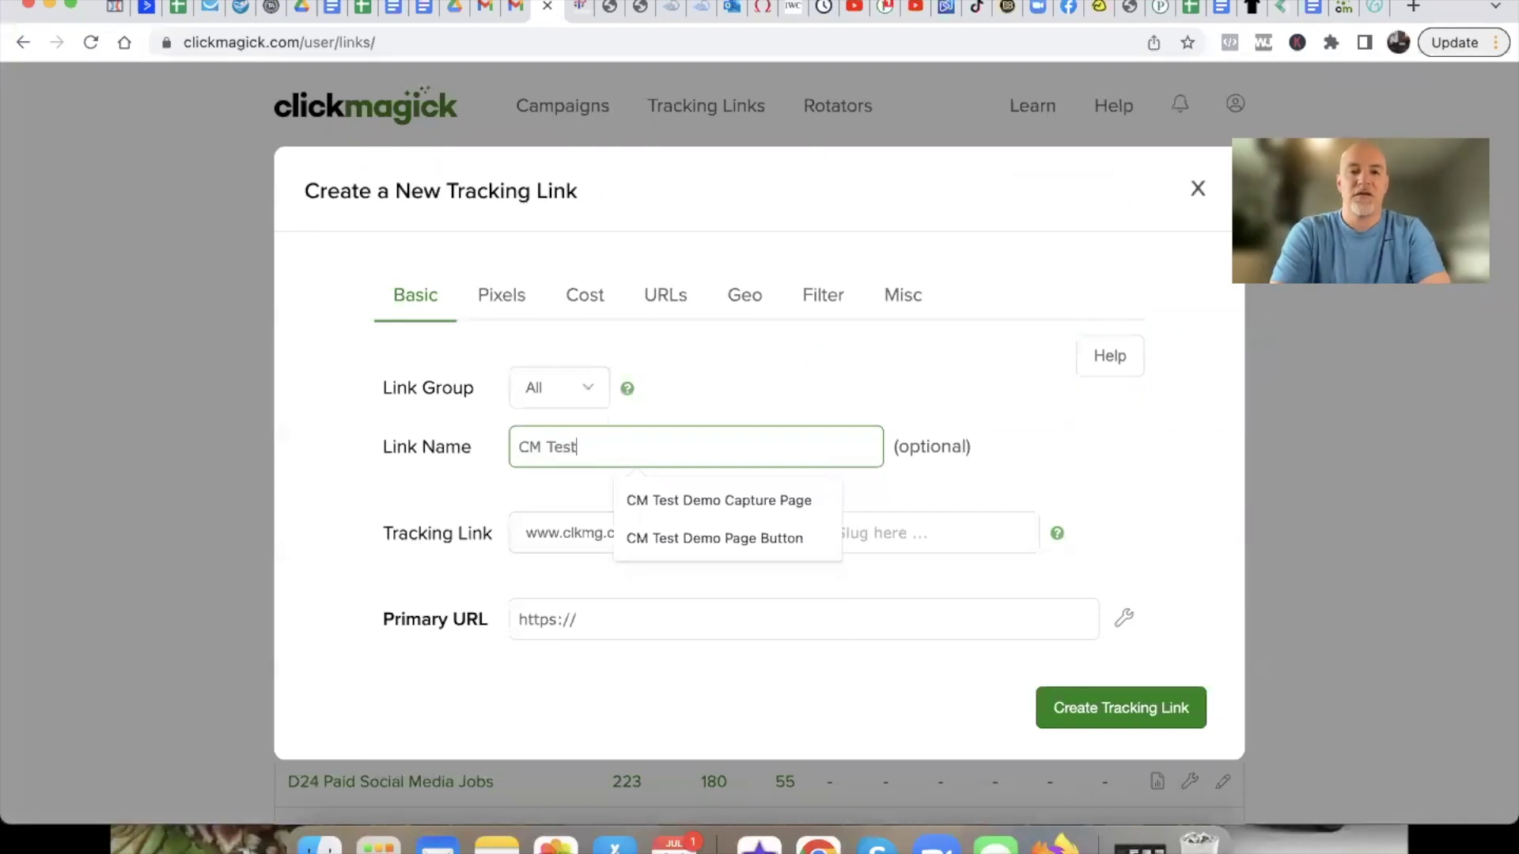
pyautogui.write(' Demo Split Testing')
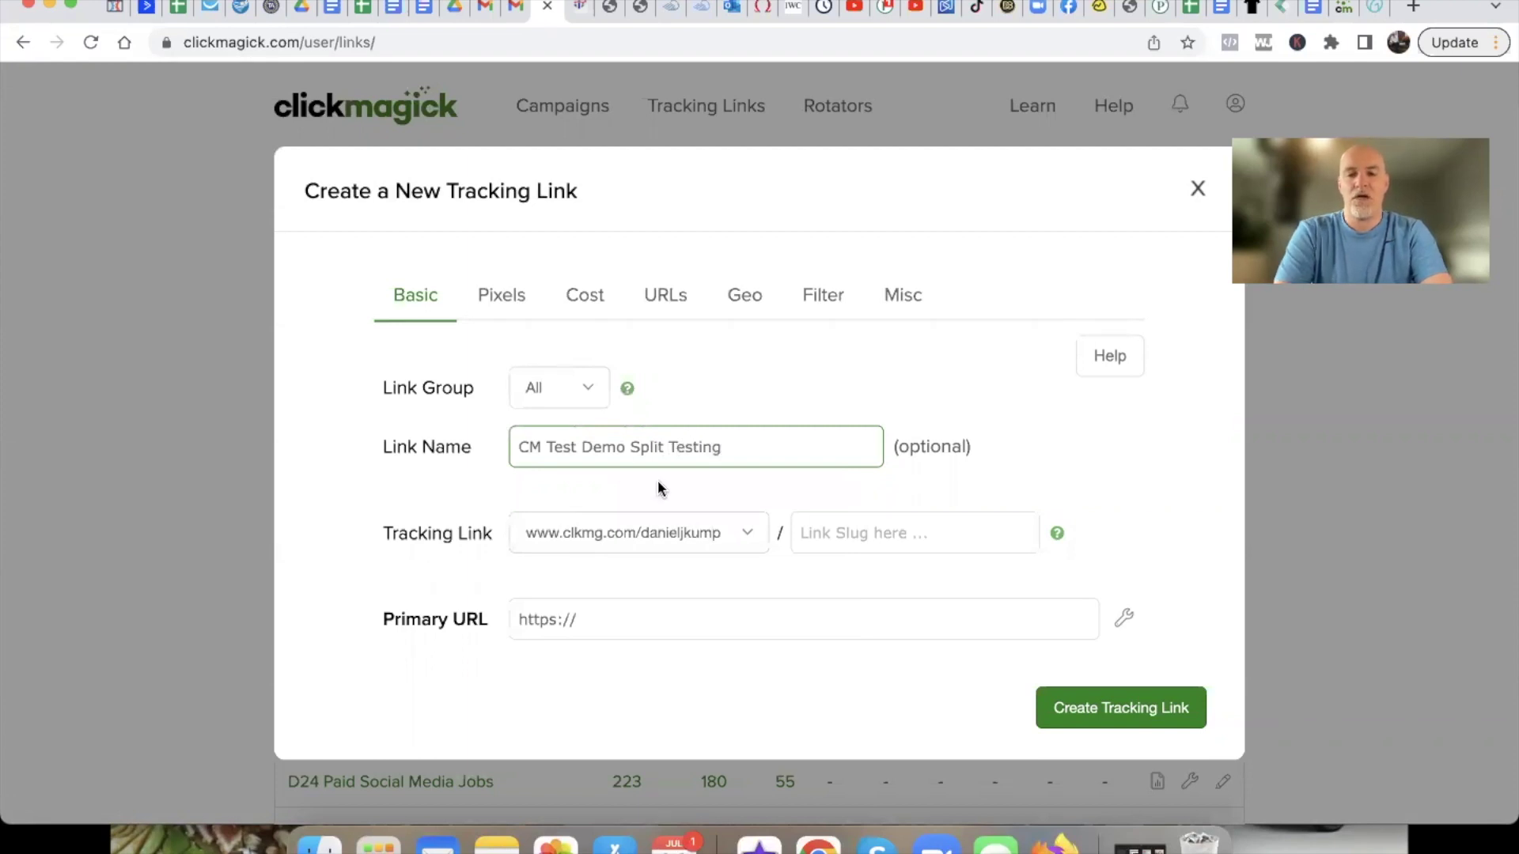
pyautogui.click(858, 532)
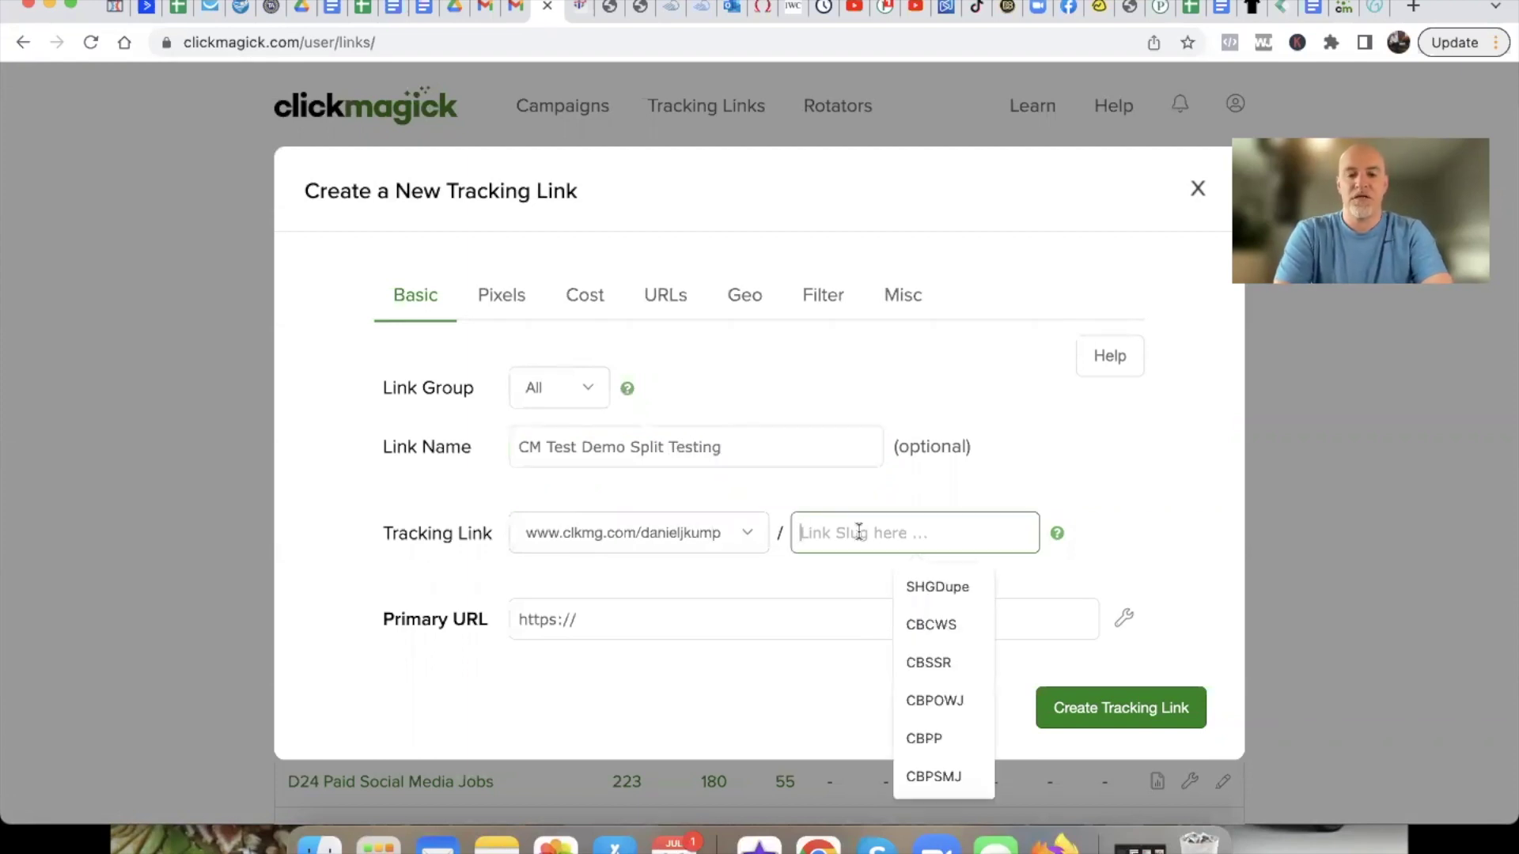
pyautogui.write('CMSplitTest')
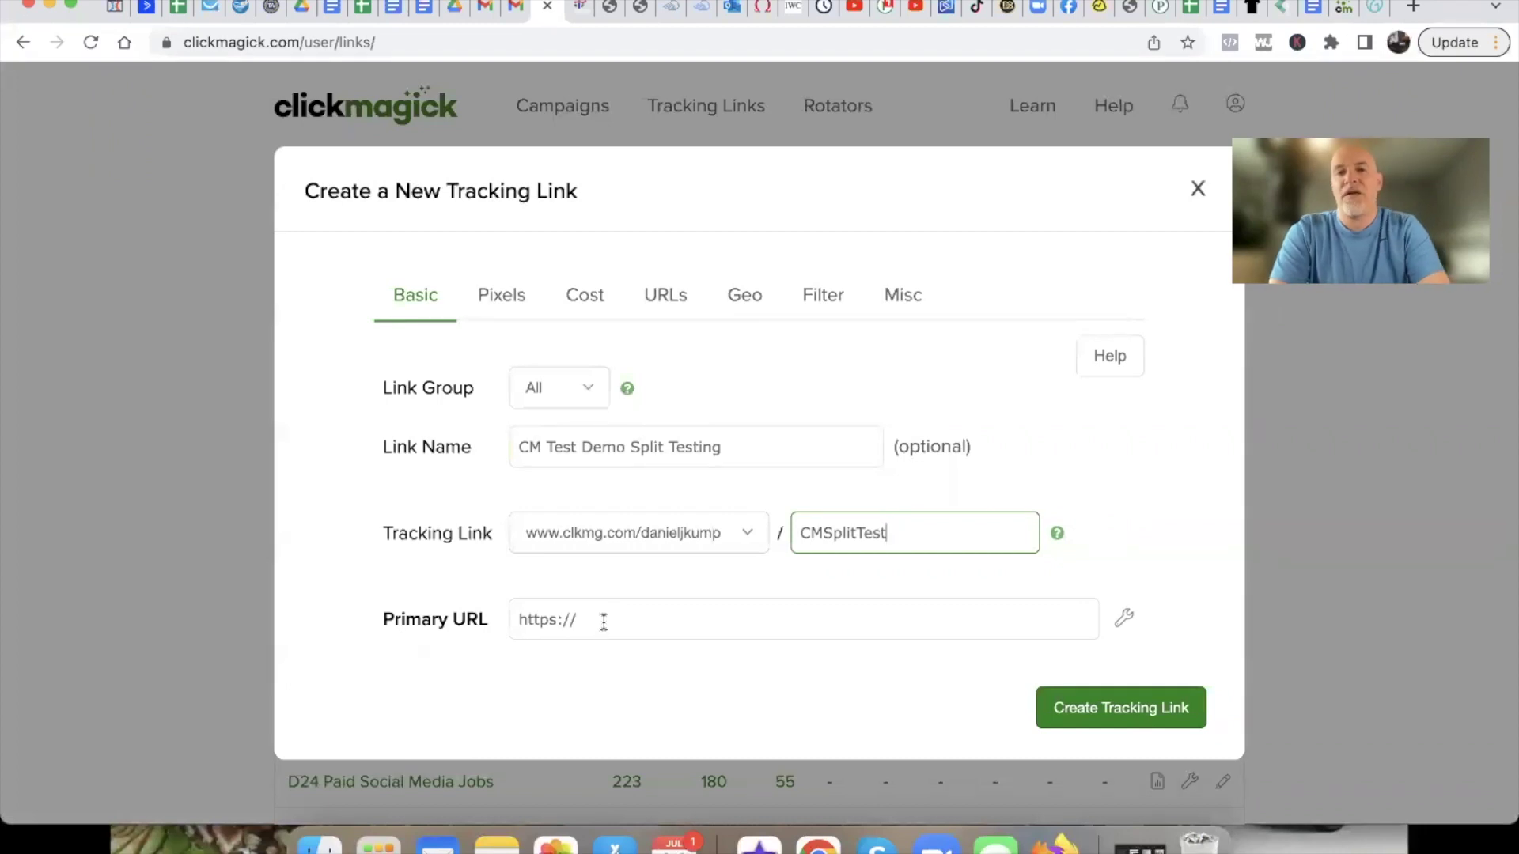
# Leave the open page editor without saving, and look over the Earn MORE! site's pages and the Builderall tutorial playlist on YouTube.
pyautogui.click(637, 13)
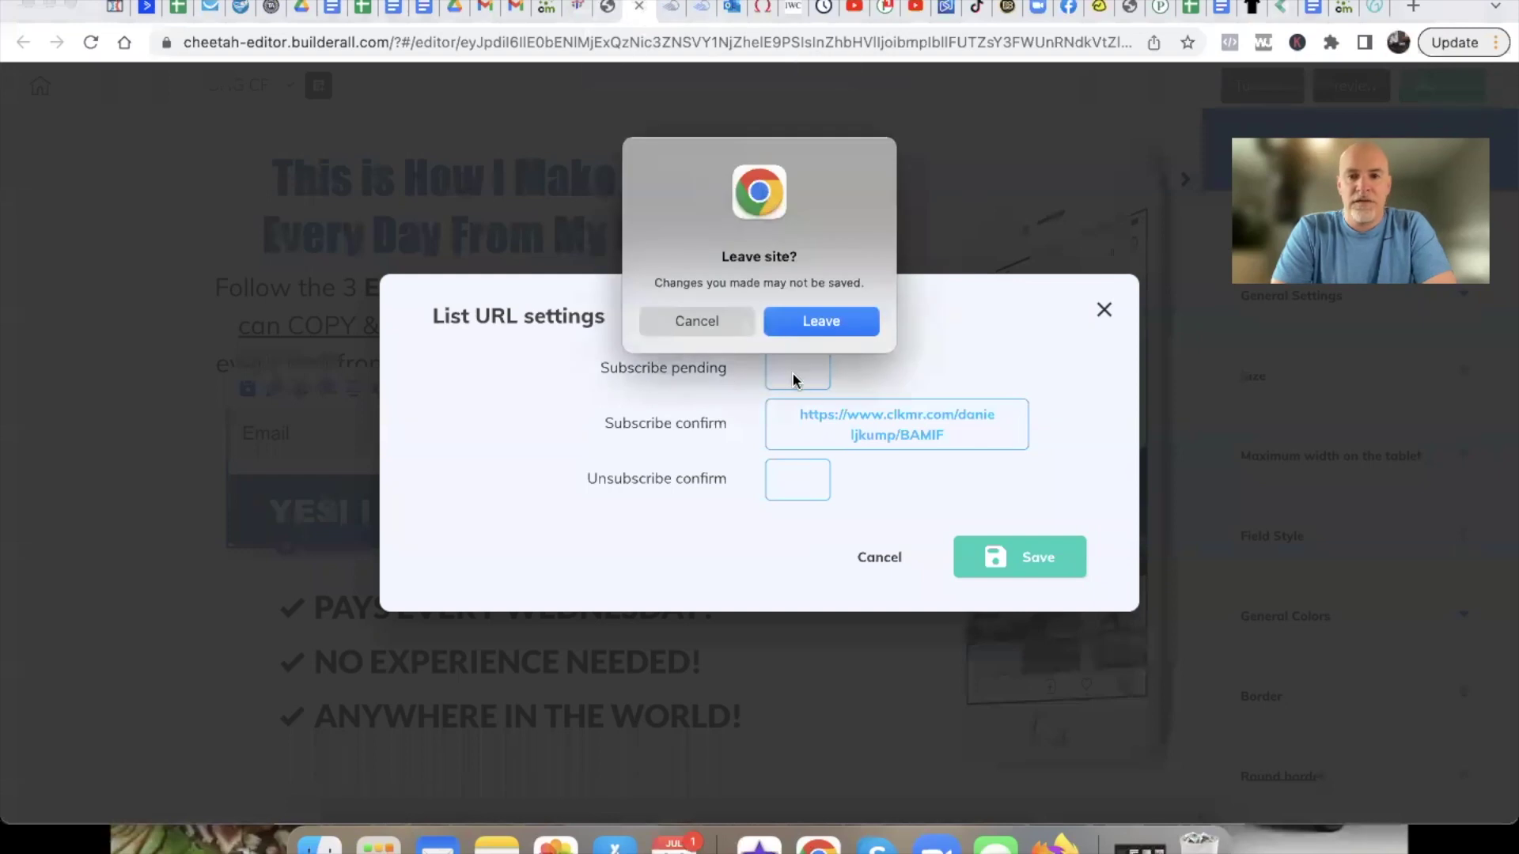
pyautogui.click(799, 317)
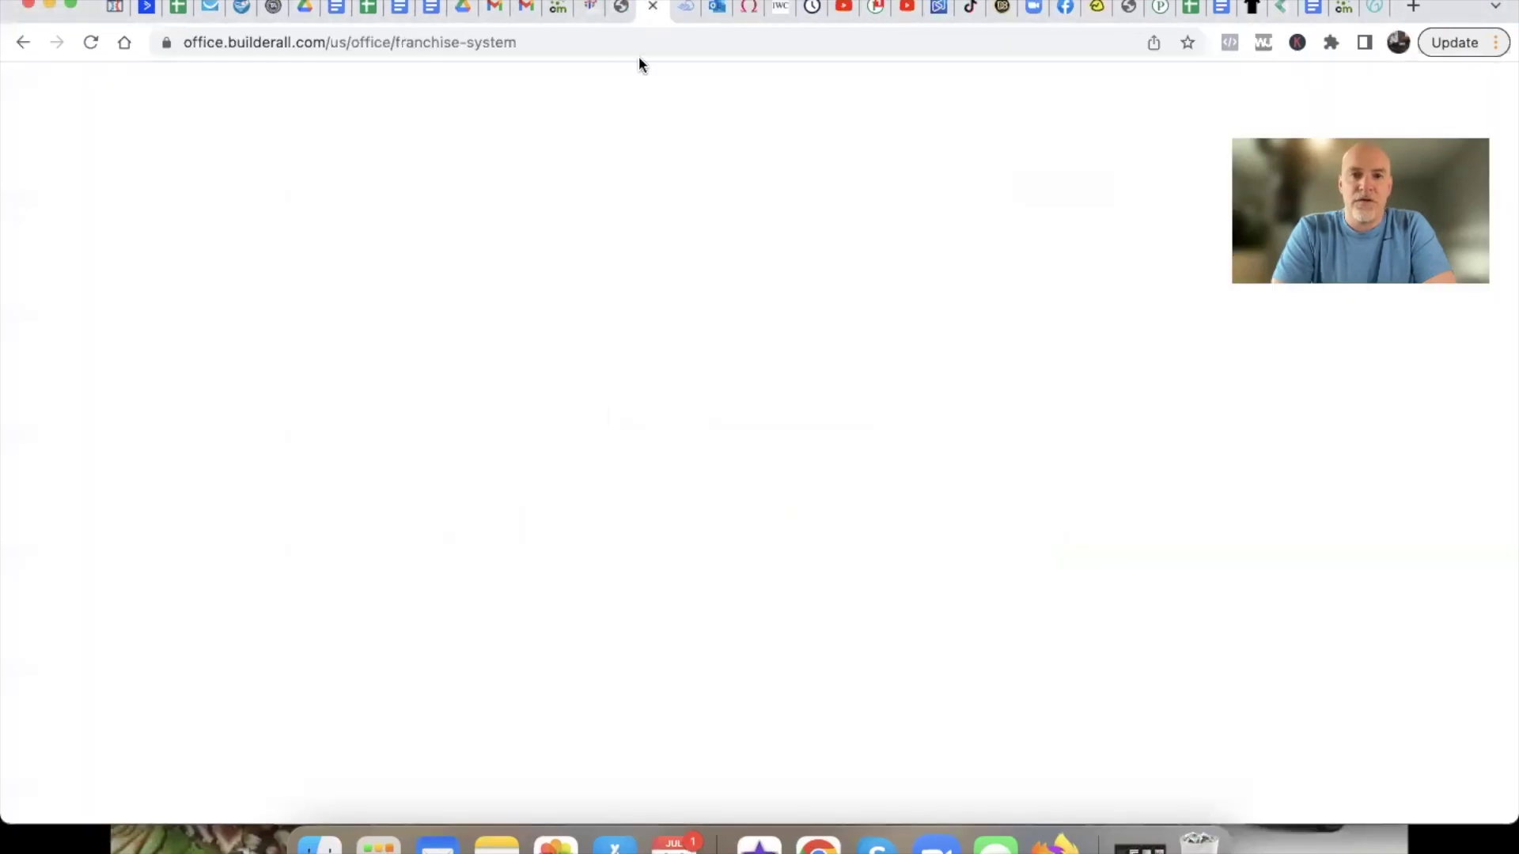
pyautogui.click(616, 15)
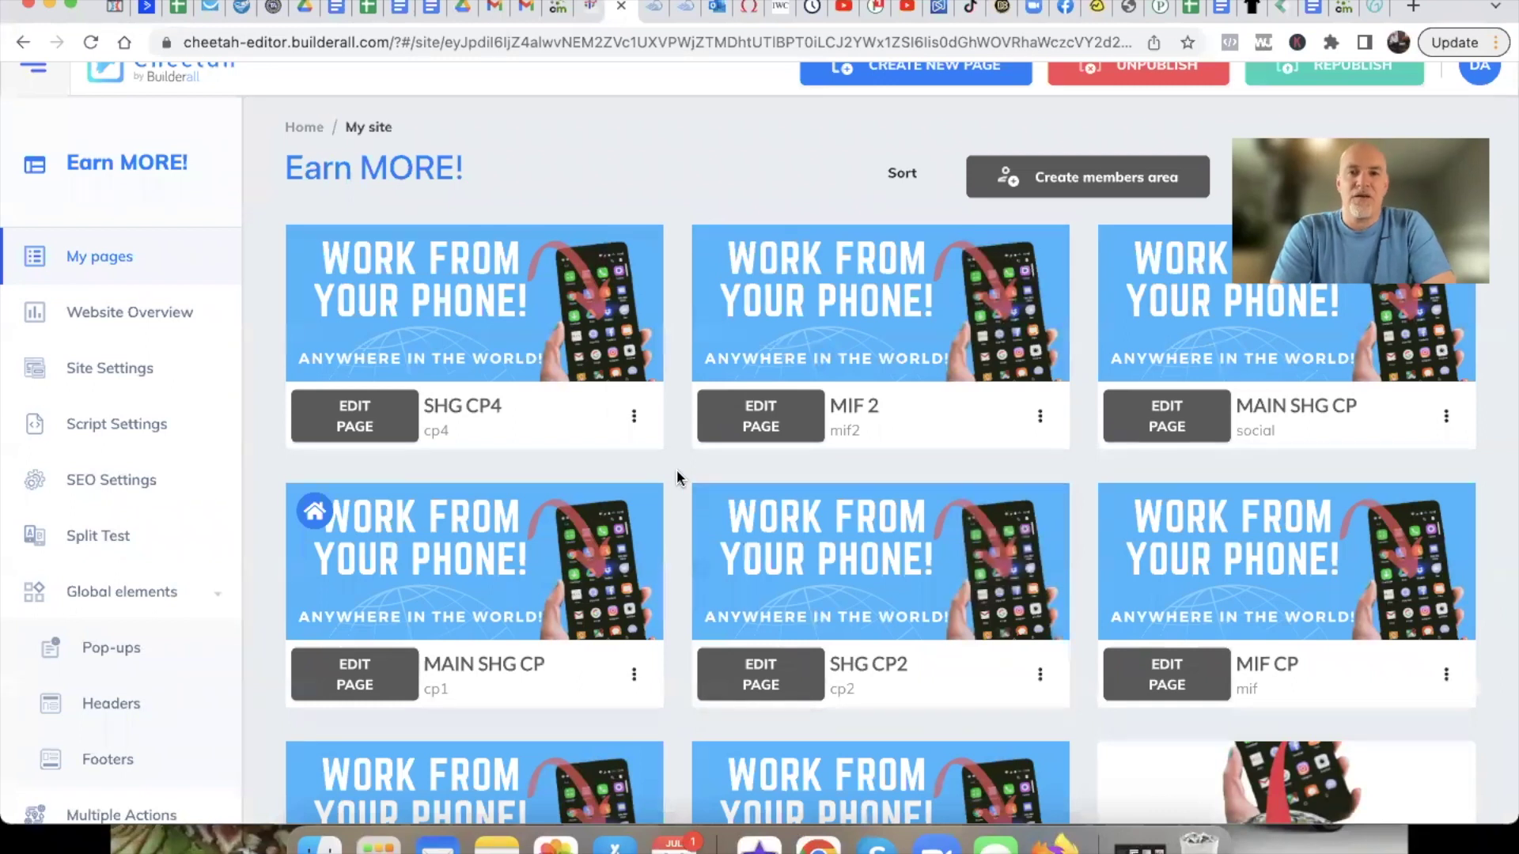
pyautogui.scroll(1, 676, 473)
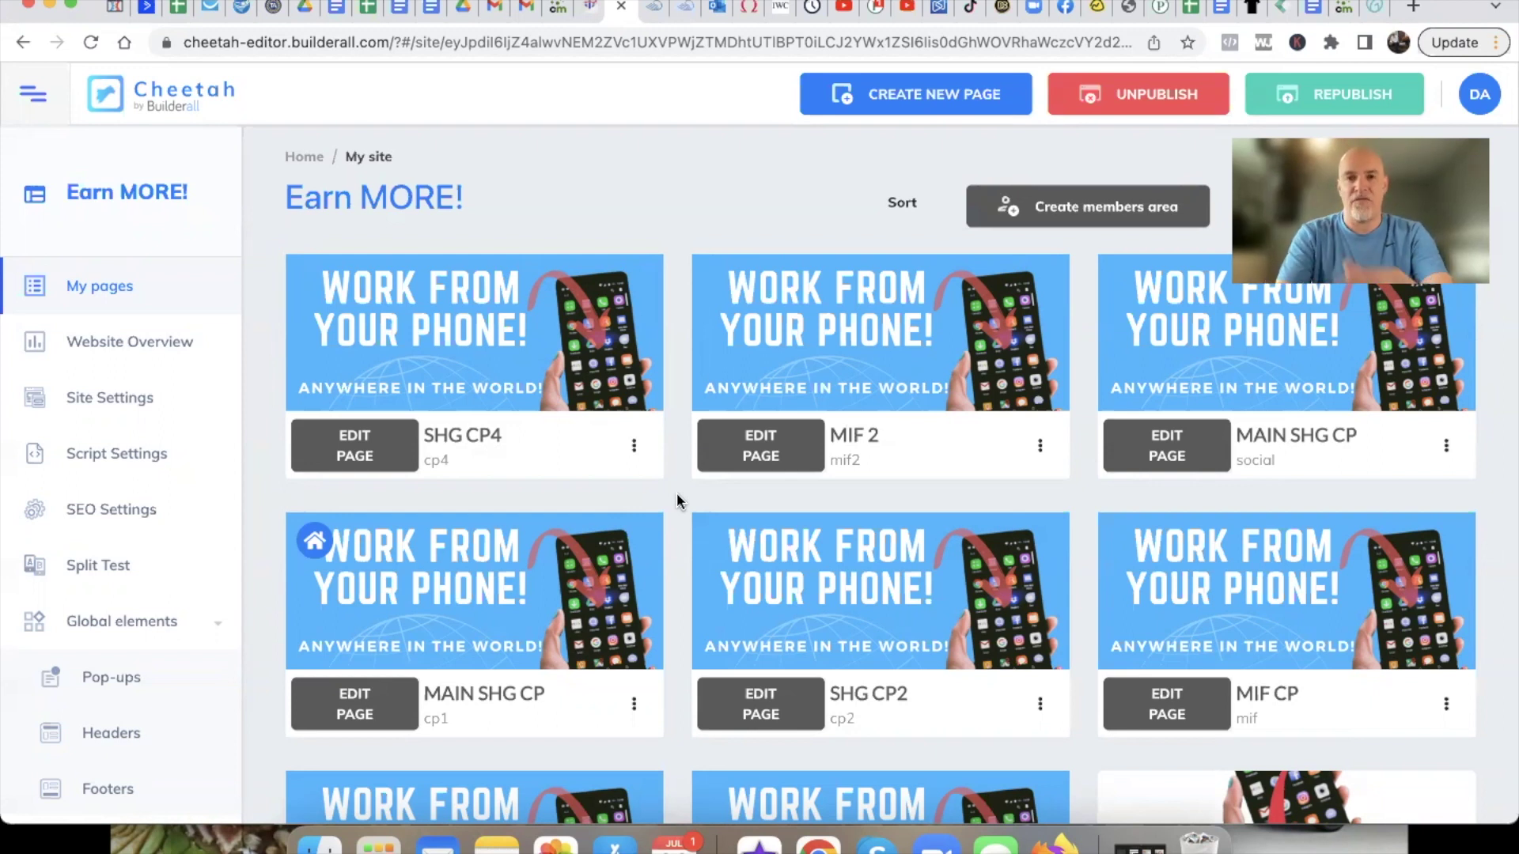
pyautogui.click(834, 10)
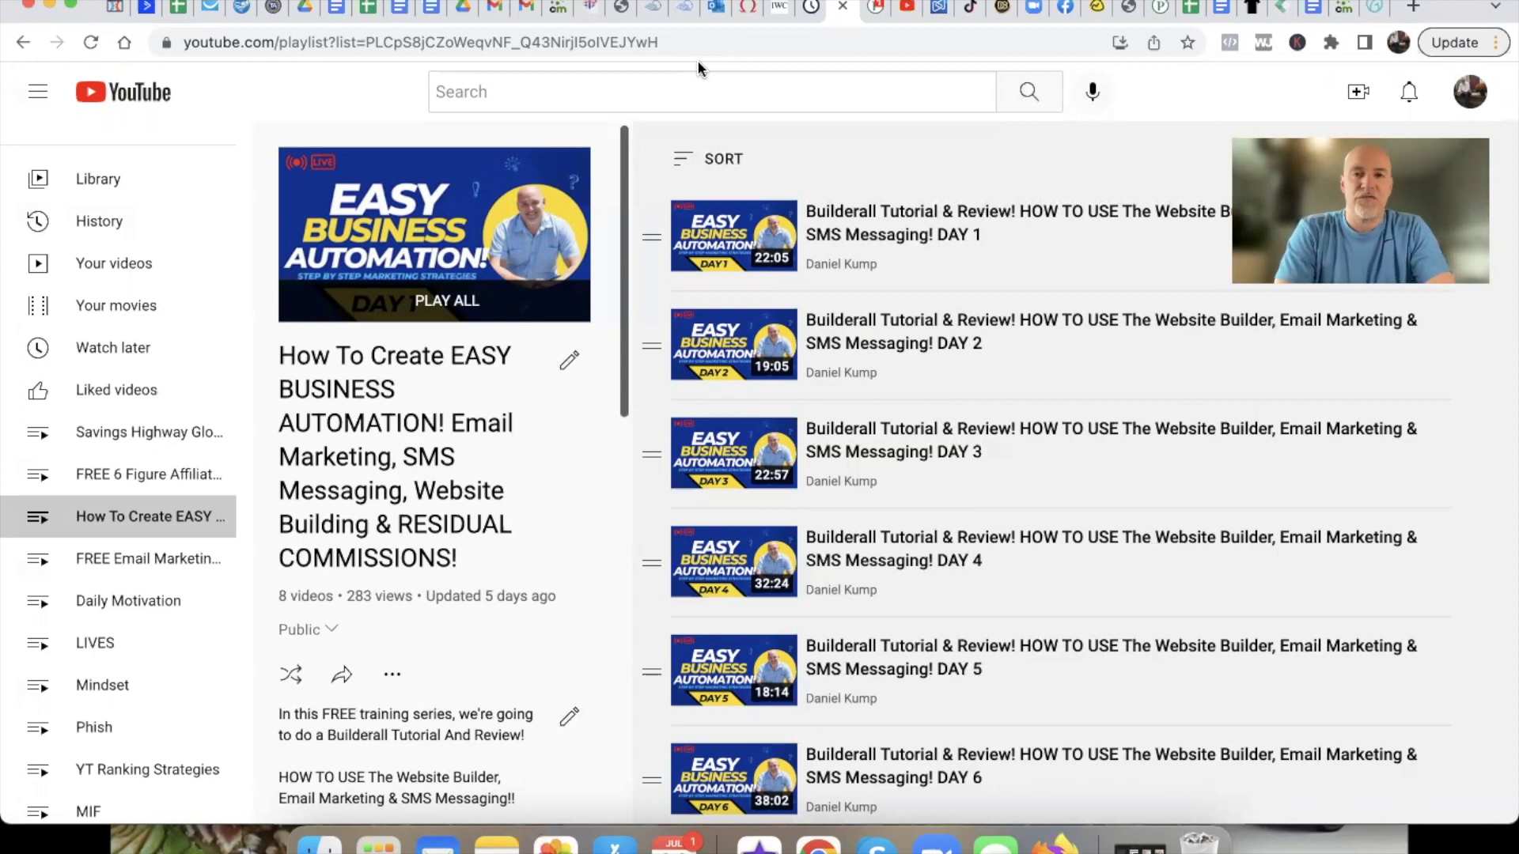
# Enter the website's /social capture page as the Primary URL in ClickMagick, check that page, and create the tracking link.
pyautogui.click(558, 10)
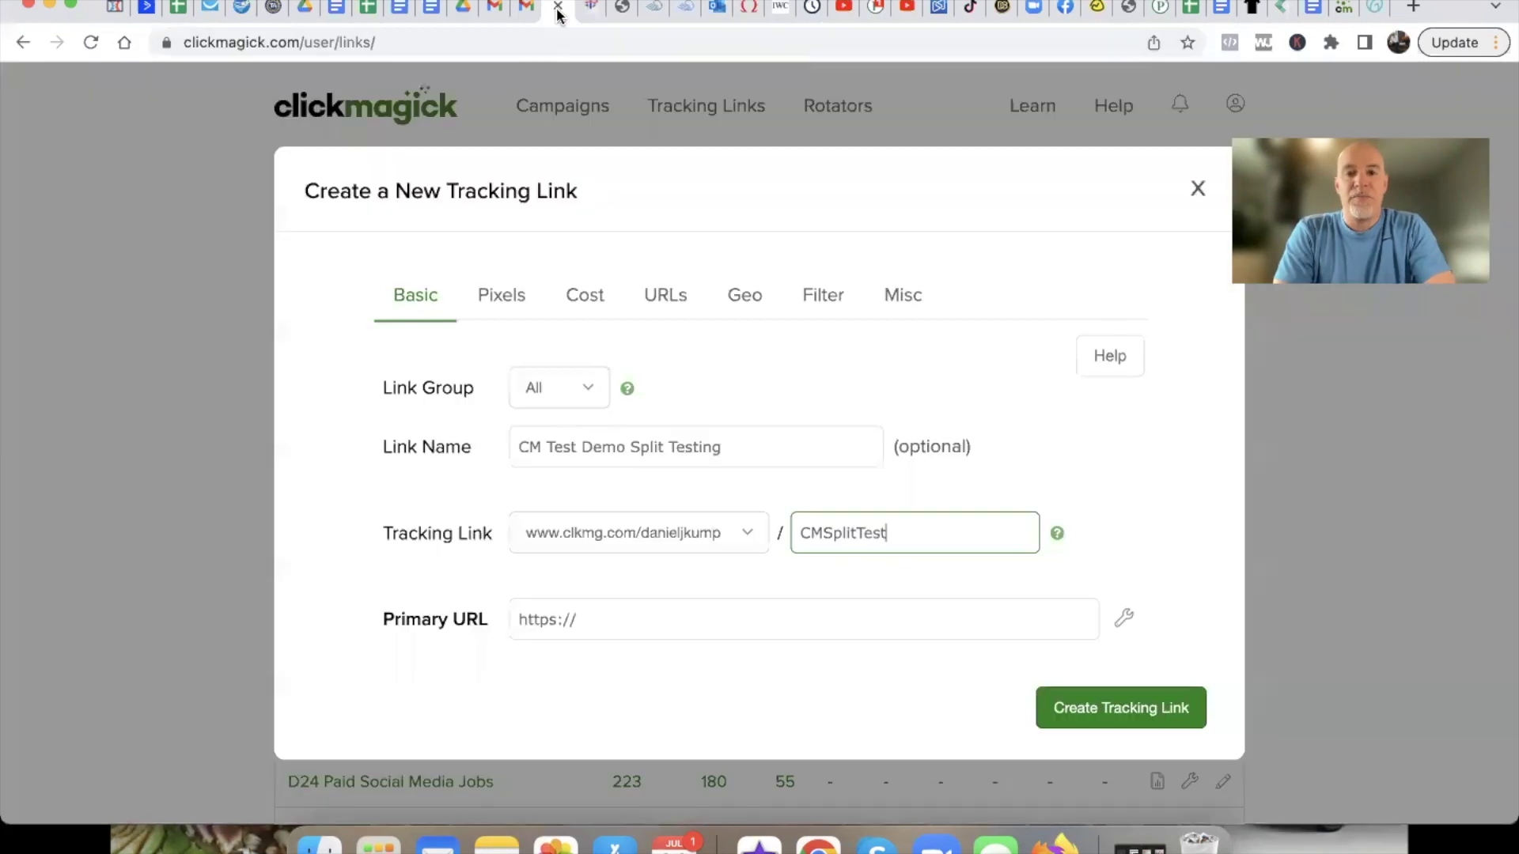
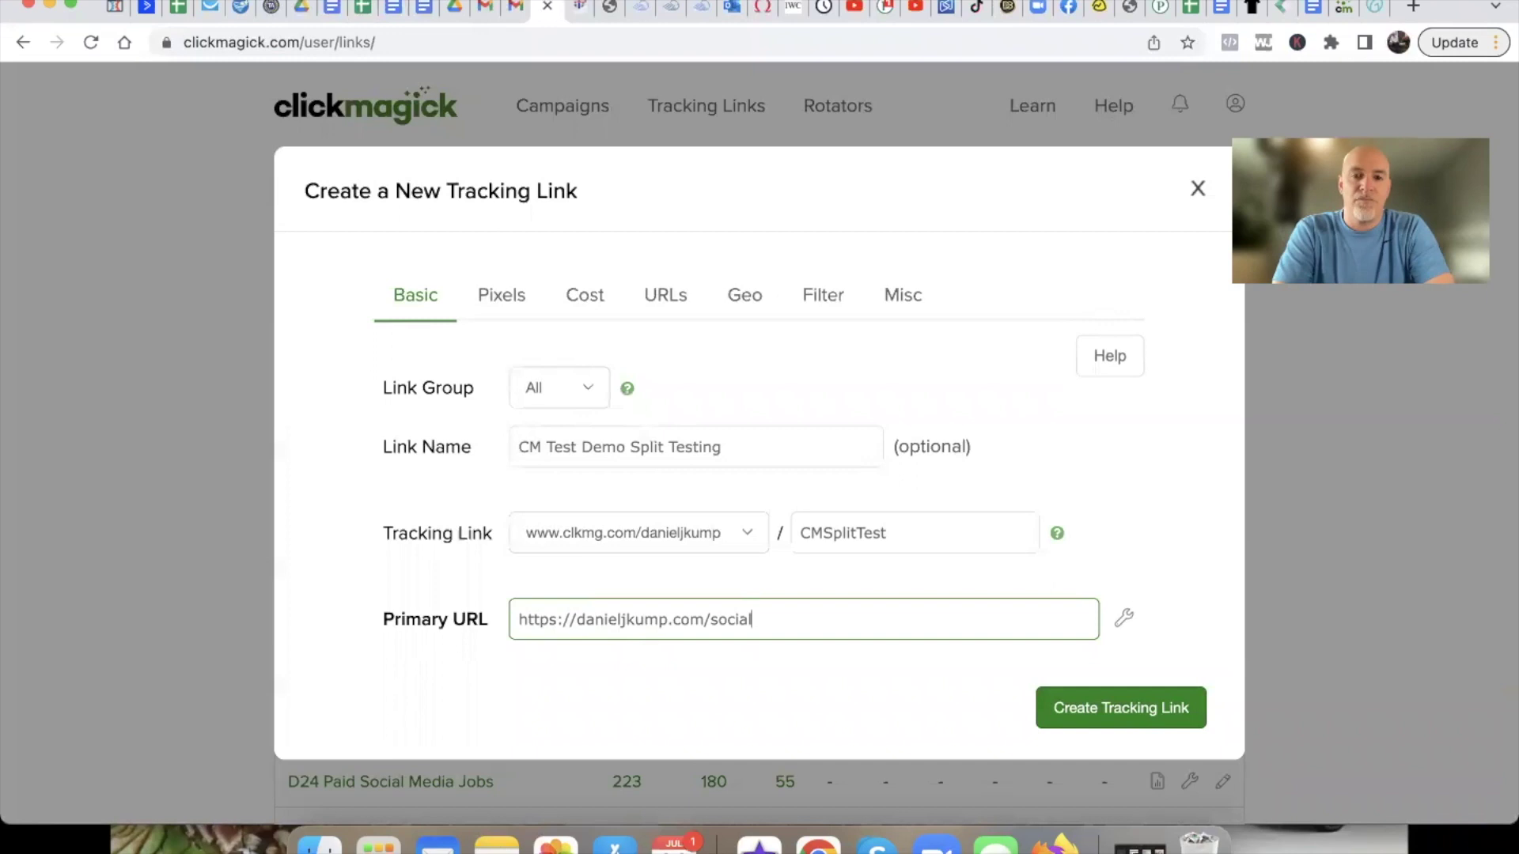
pyautogui.click(640, 11)
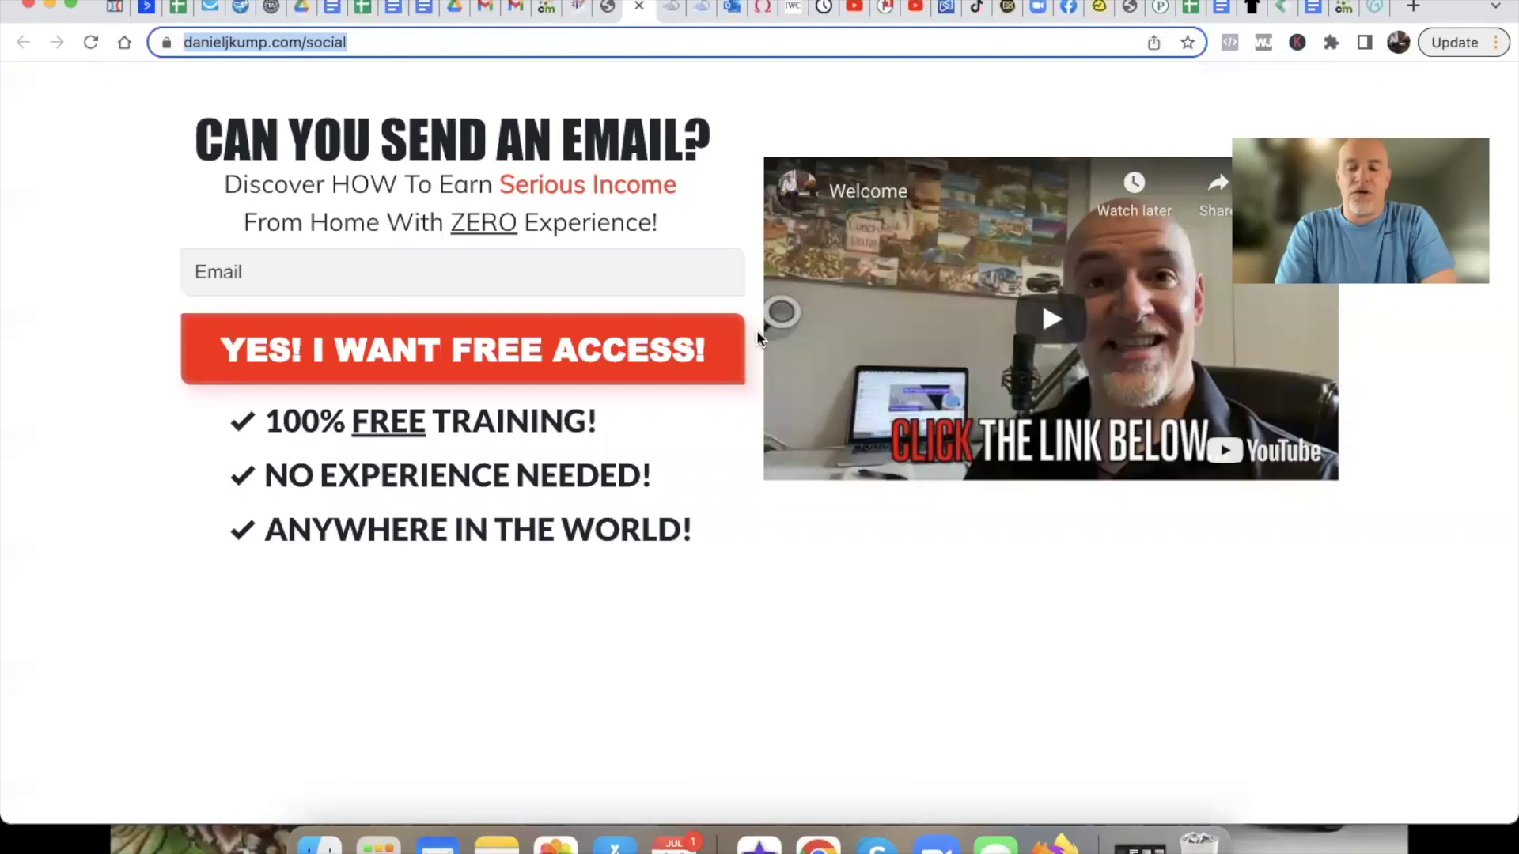
pyautogui.click(639, 7)
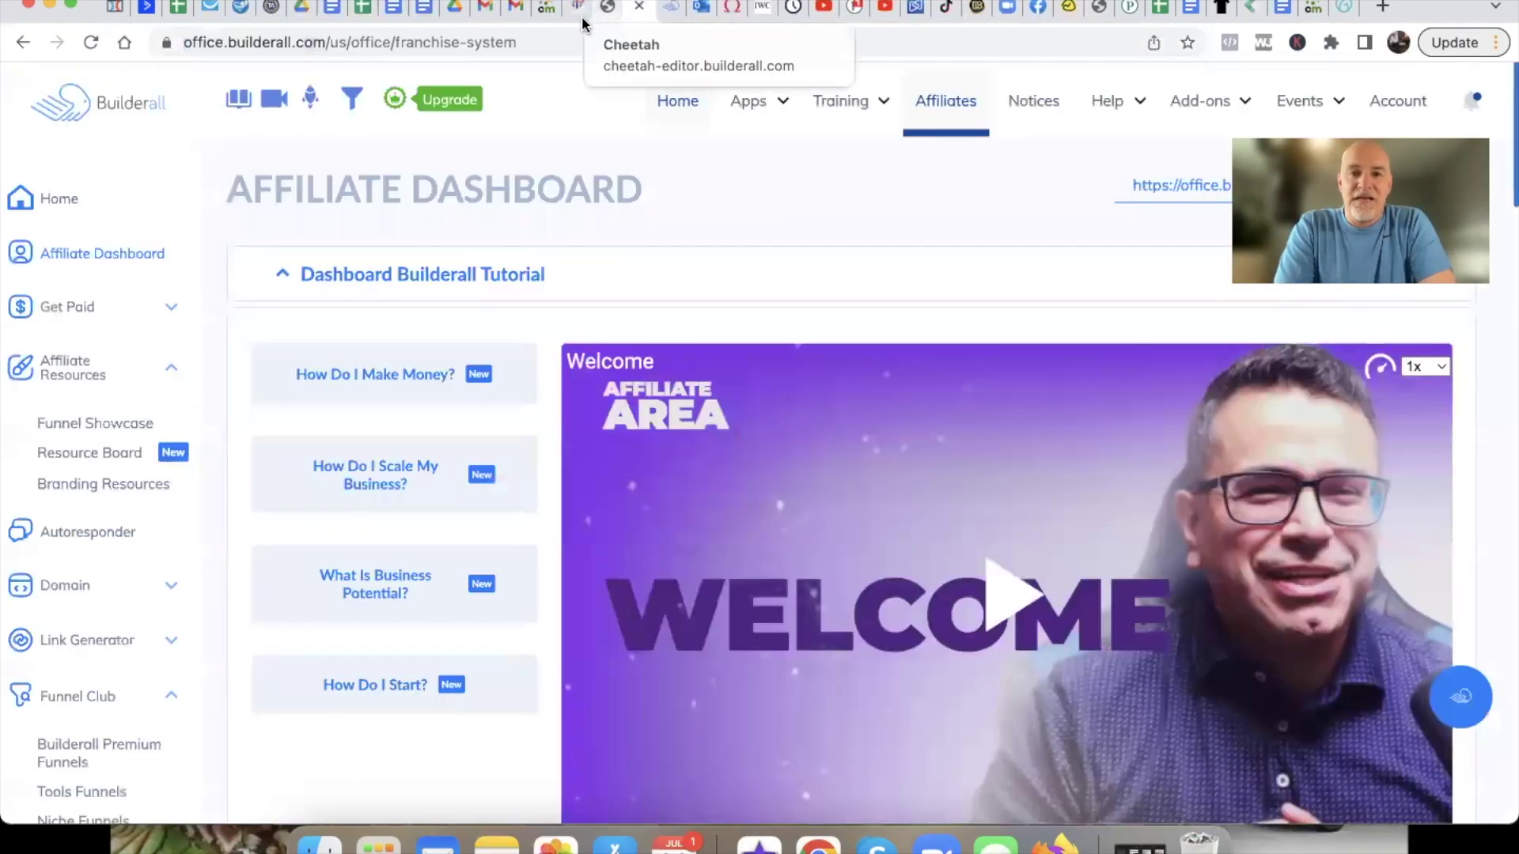
pyautogui.click(542, 14)
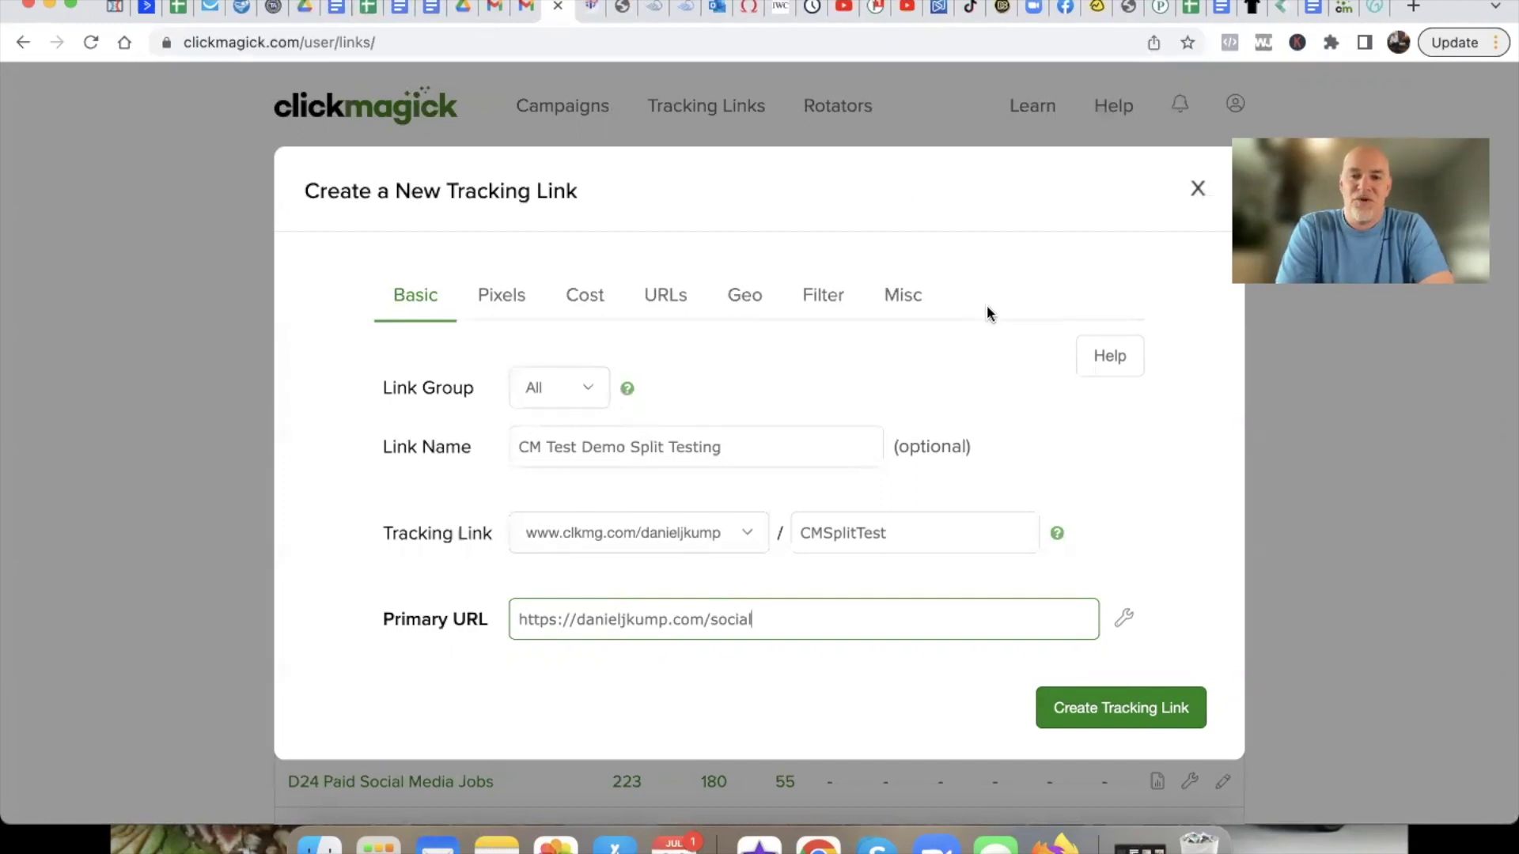
pyautogui.click(1129, 708)
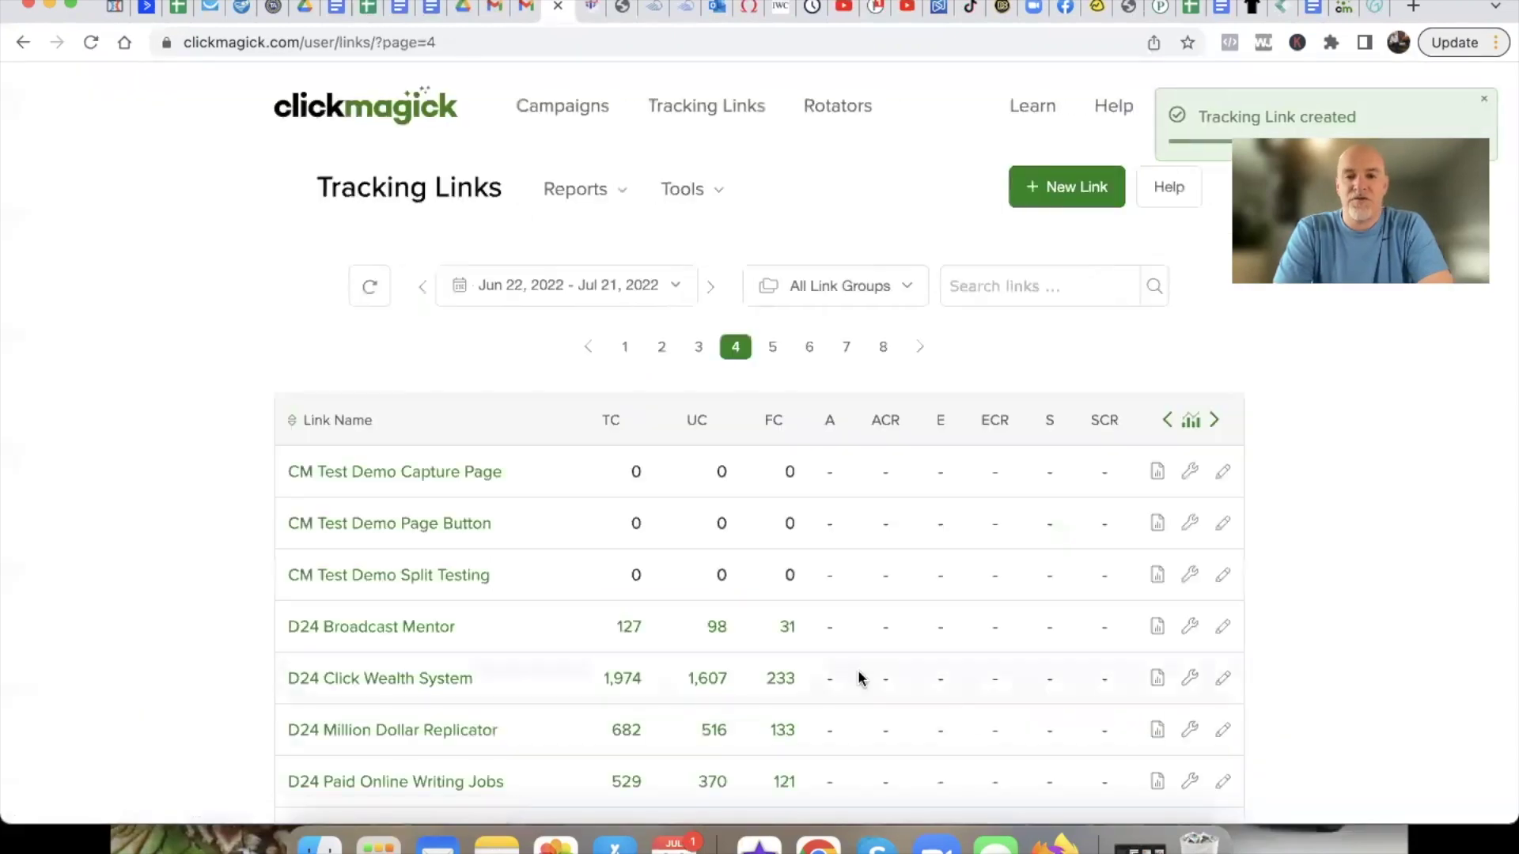
# Open split testing for the CM Test Demo Split Testing link and set it to optimize for Actions.
pyautogui.scroll(-2, 860, 679)
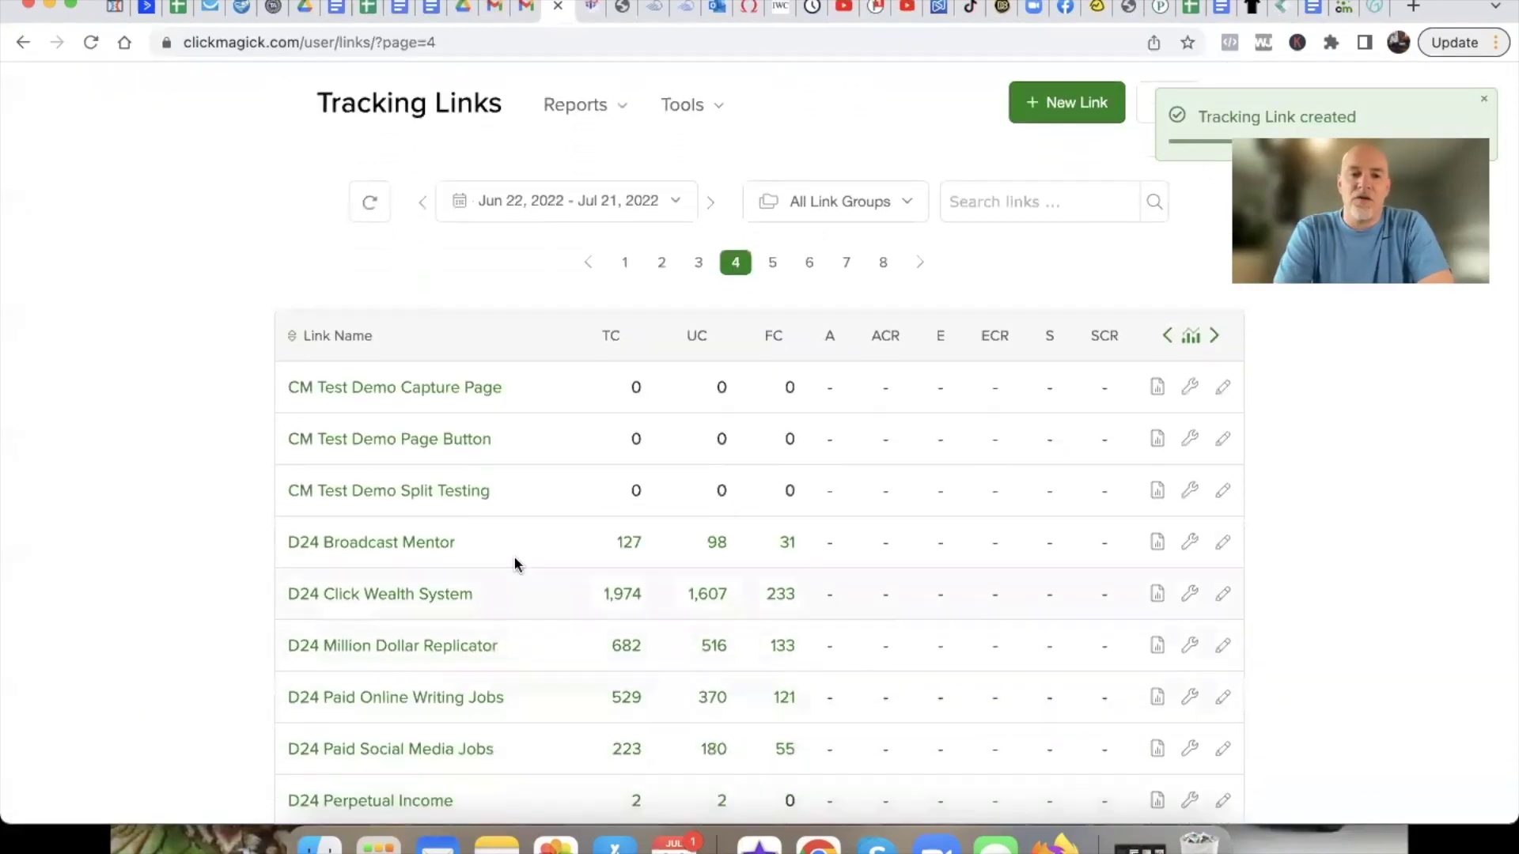
pyautogui.moveTo(490, 492); pyautogui.dragTo(282, 506)
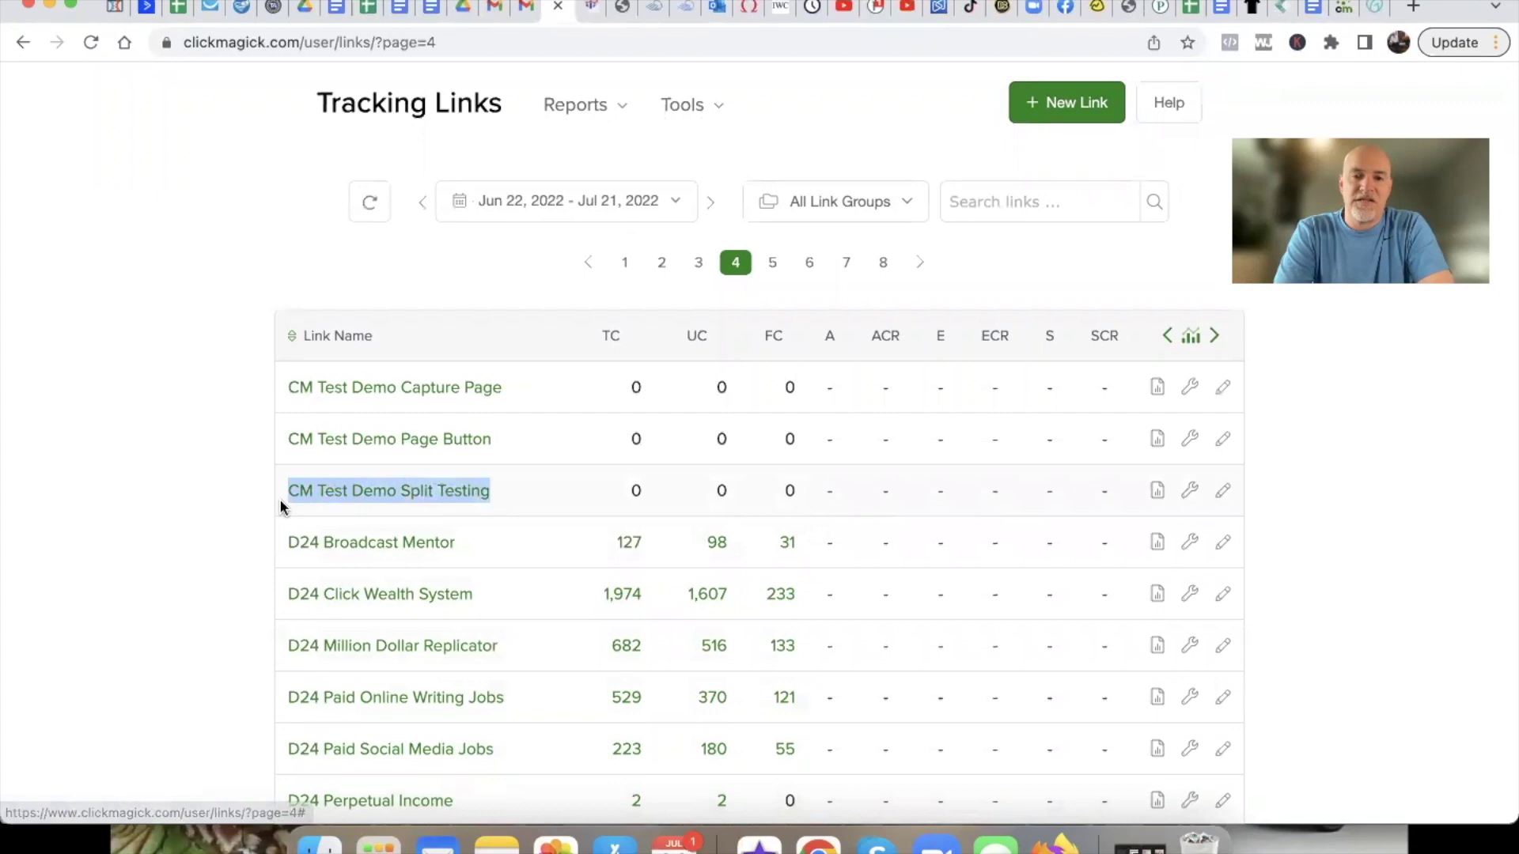
pyautogui.click(552, 488)
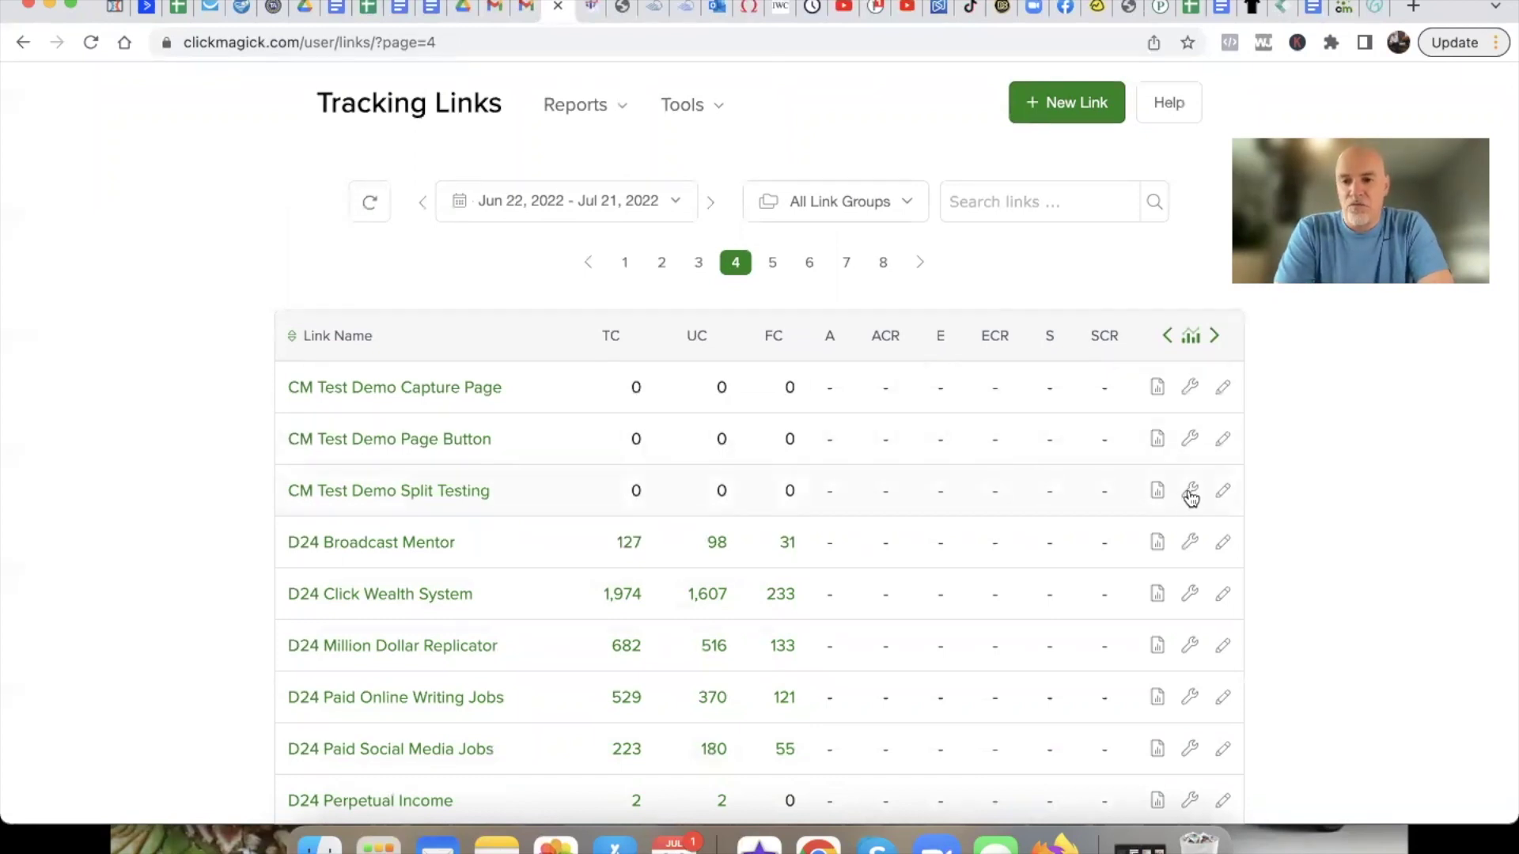
pyautogui.scroll(3, 1191, 497)
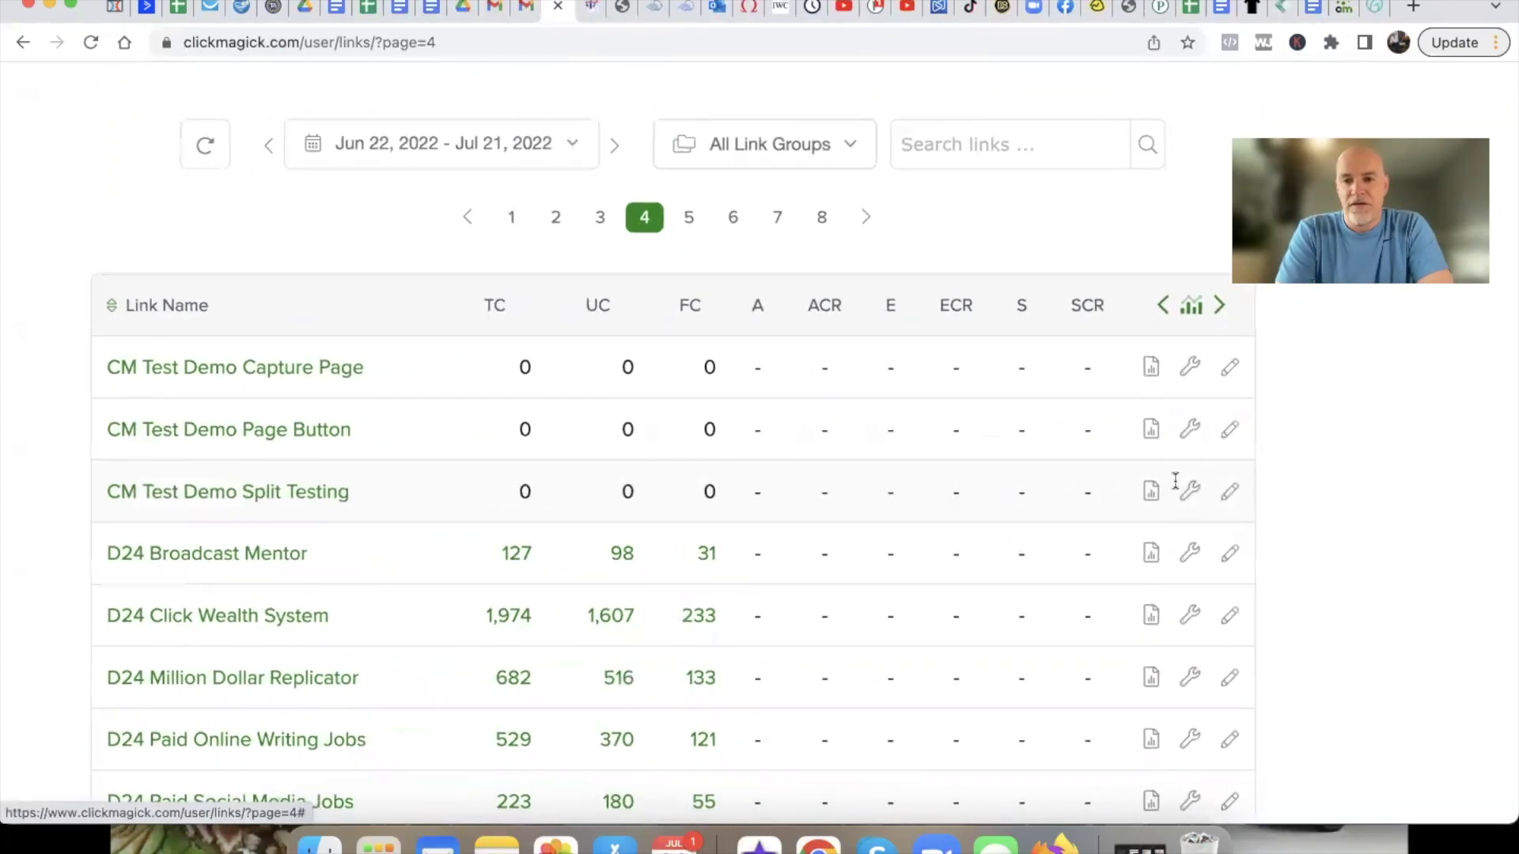
pyautogui.click(1189, 492)
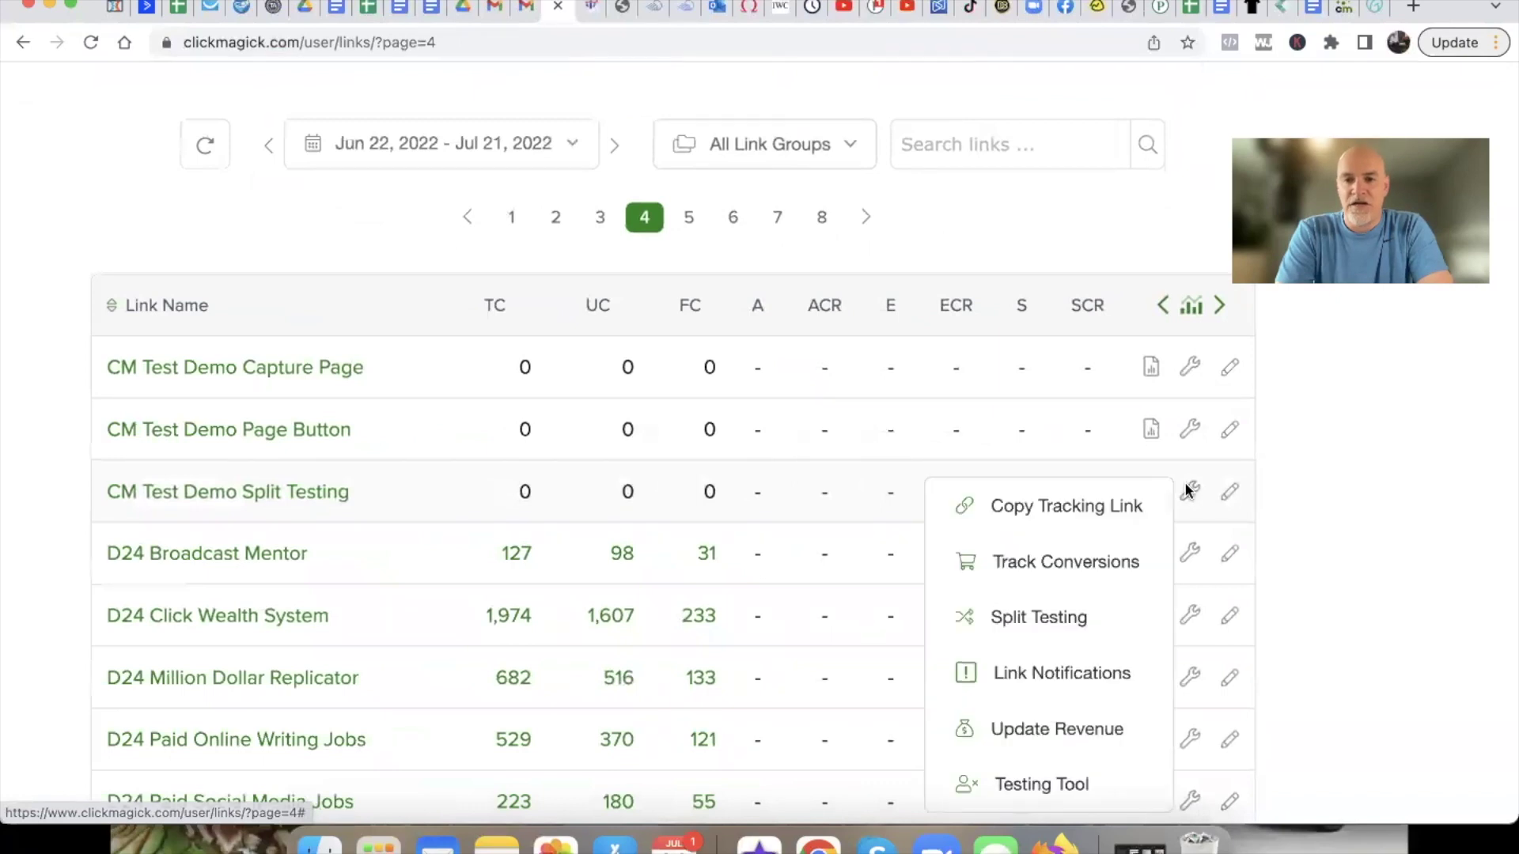
pyautogui.click(1027, 618)
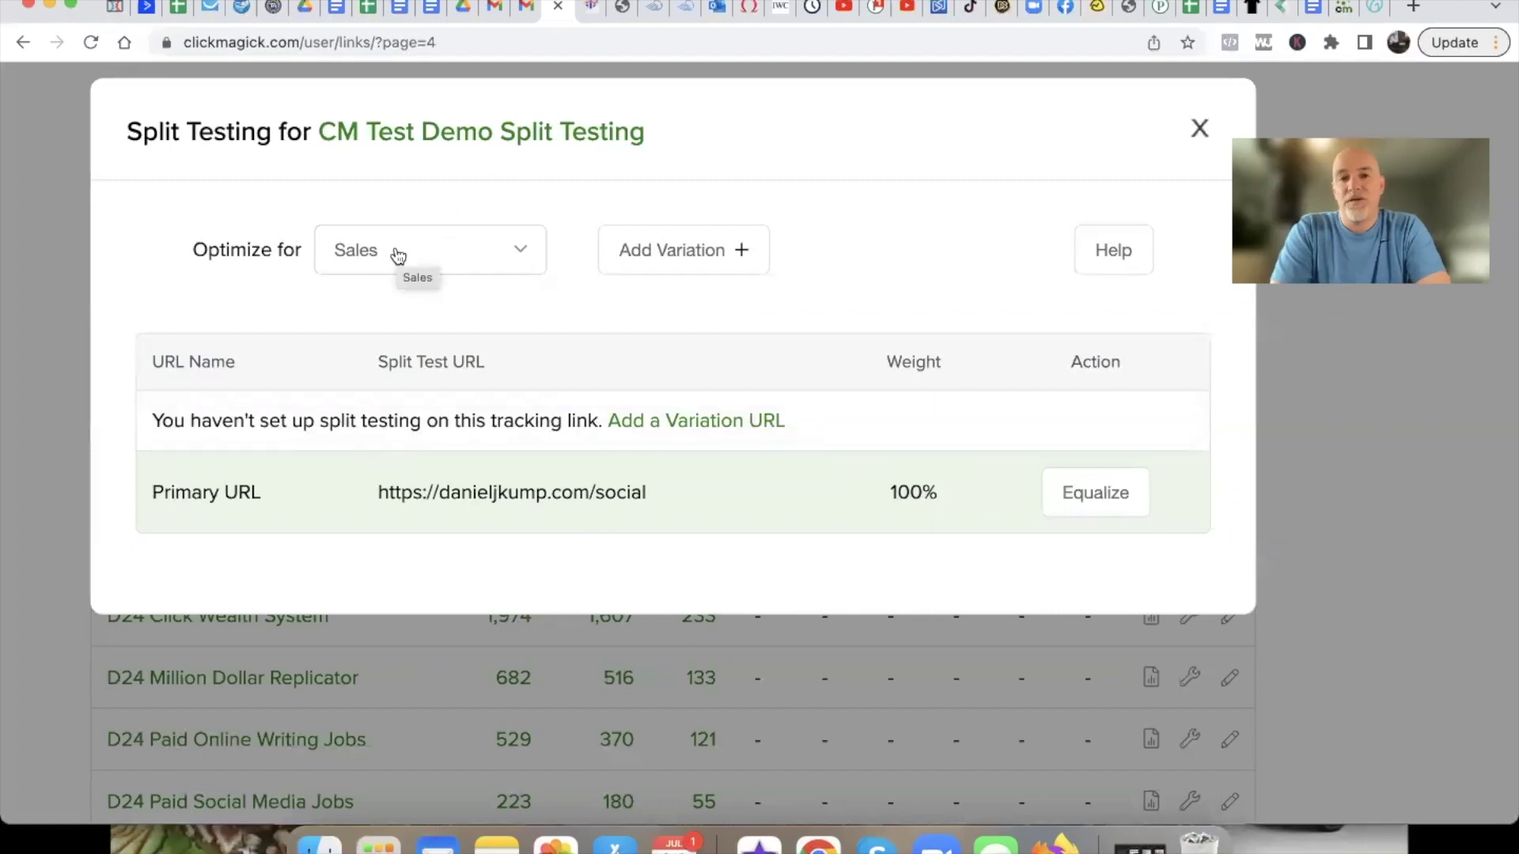
pyautogui.click(520, 251)
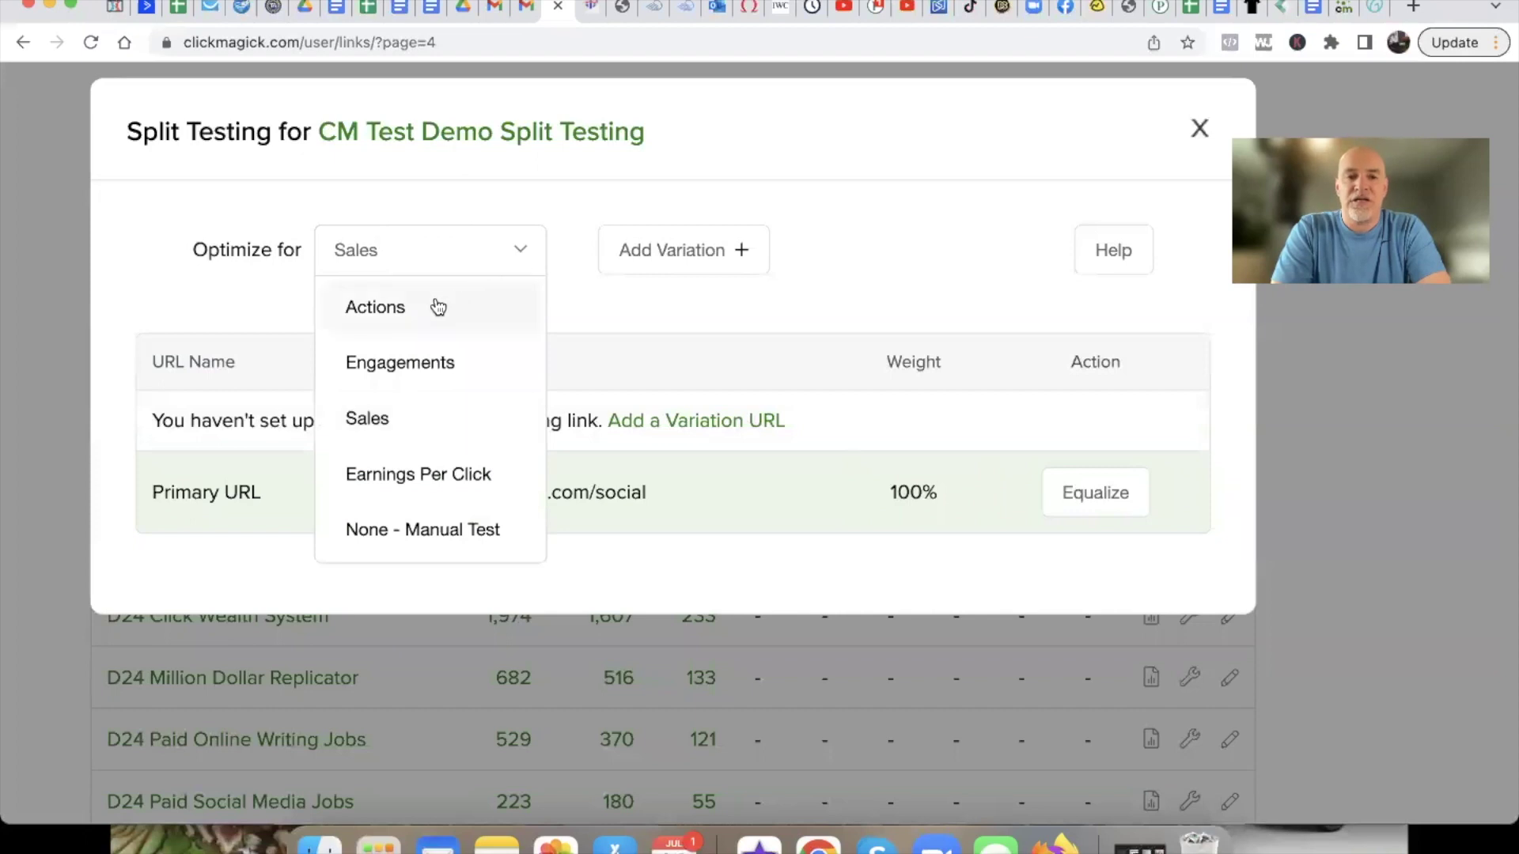
pyautogui.click(405, 308)
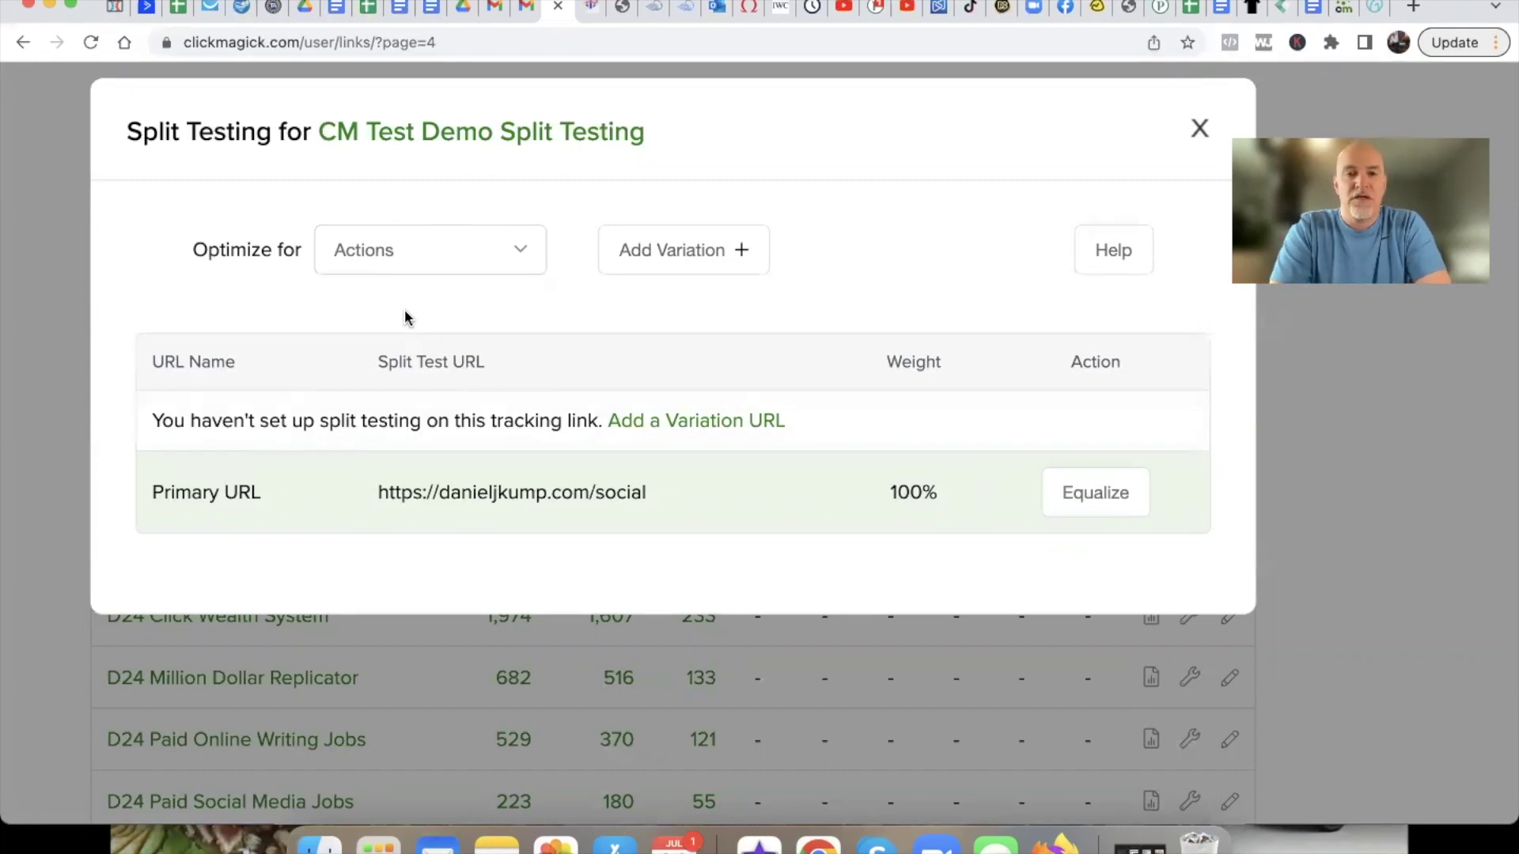
# Start a new split-test variation and name it "CM Test CP2".
pyautogui.click(690, 255)
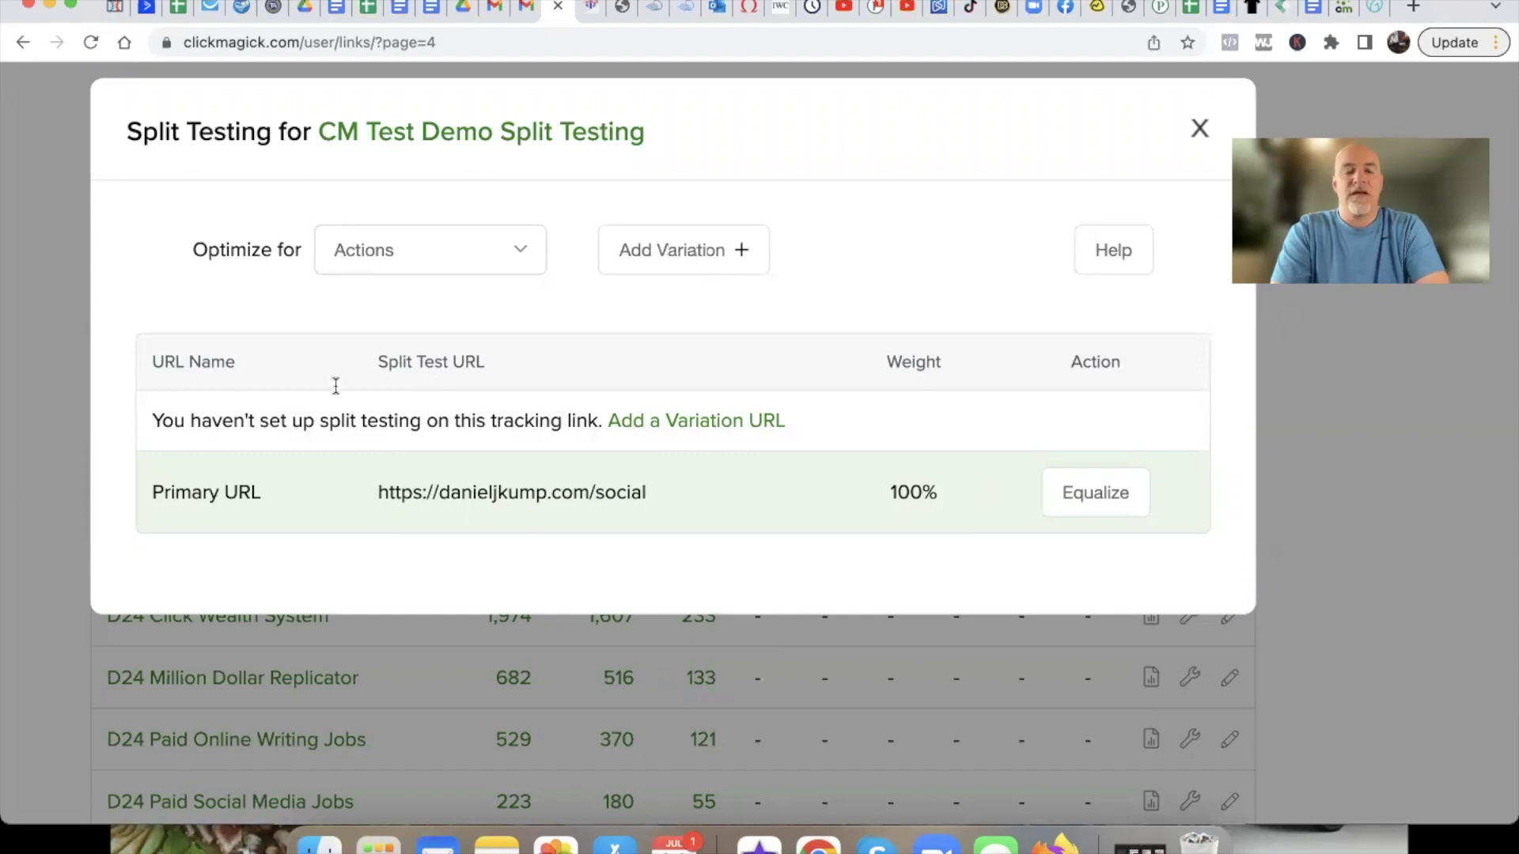
pyautogui.click(334, 387)
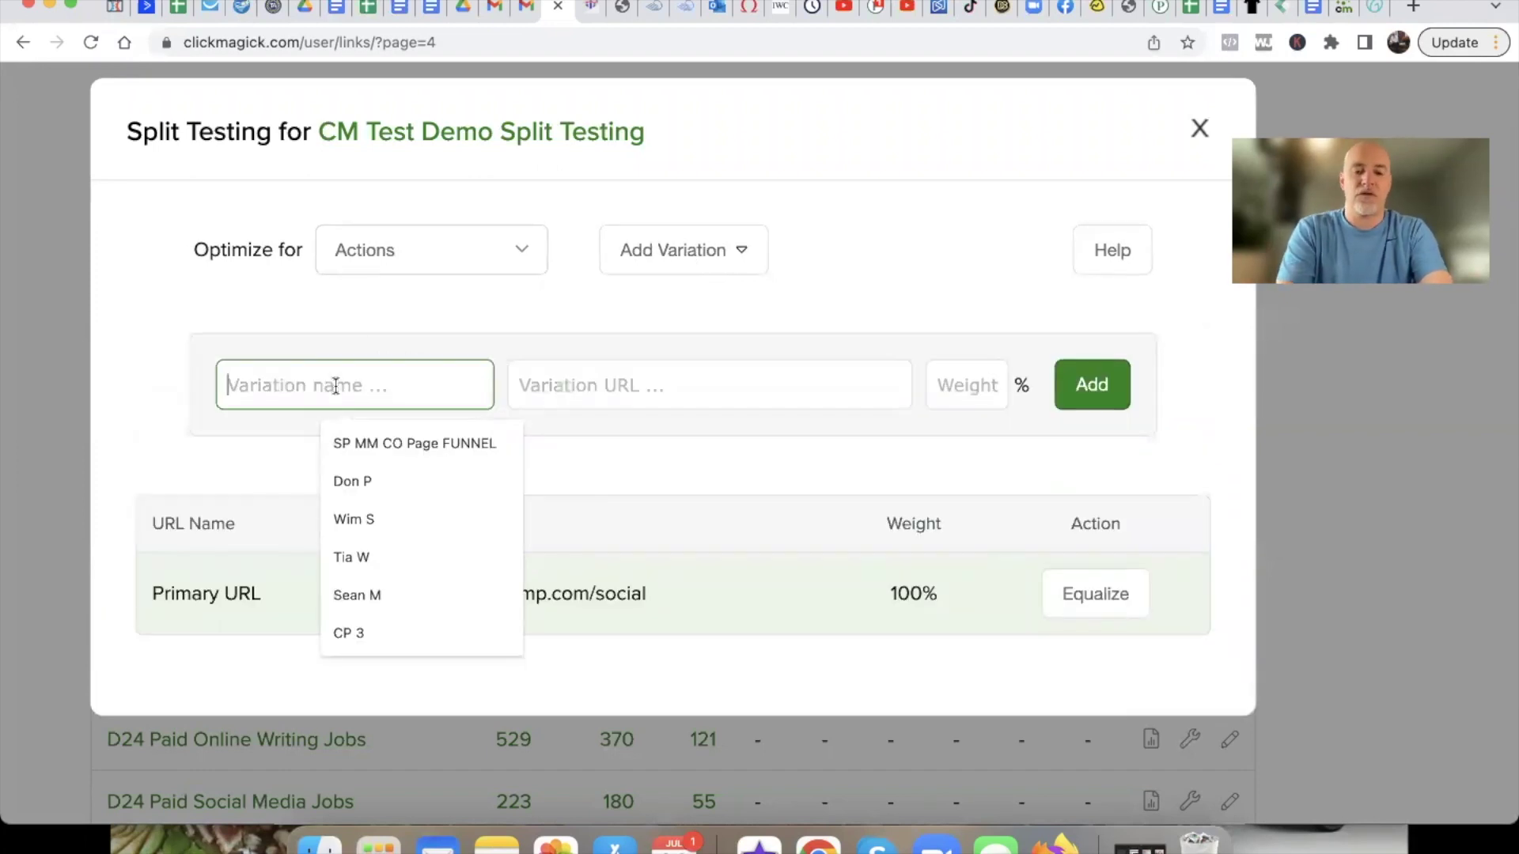
pyautogui.write('CM Test CP2')
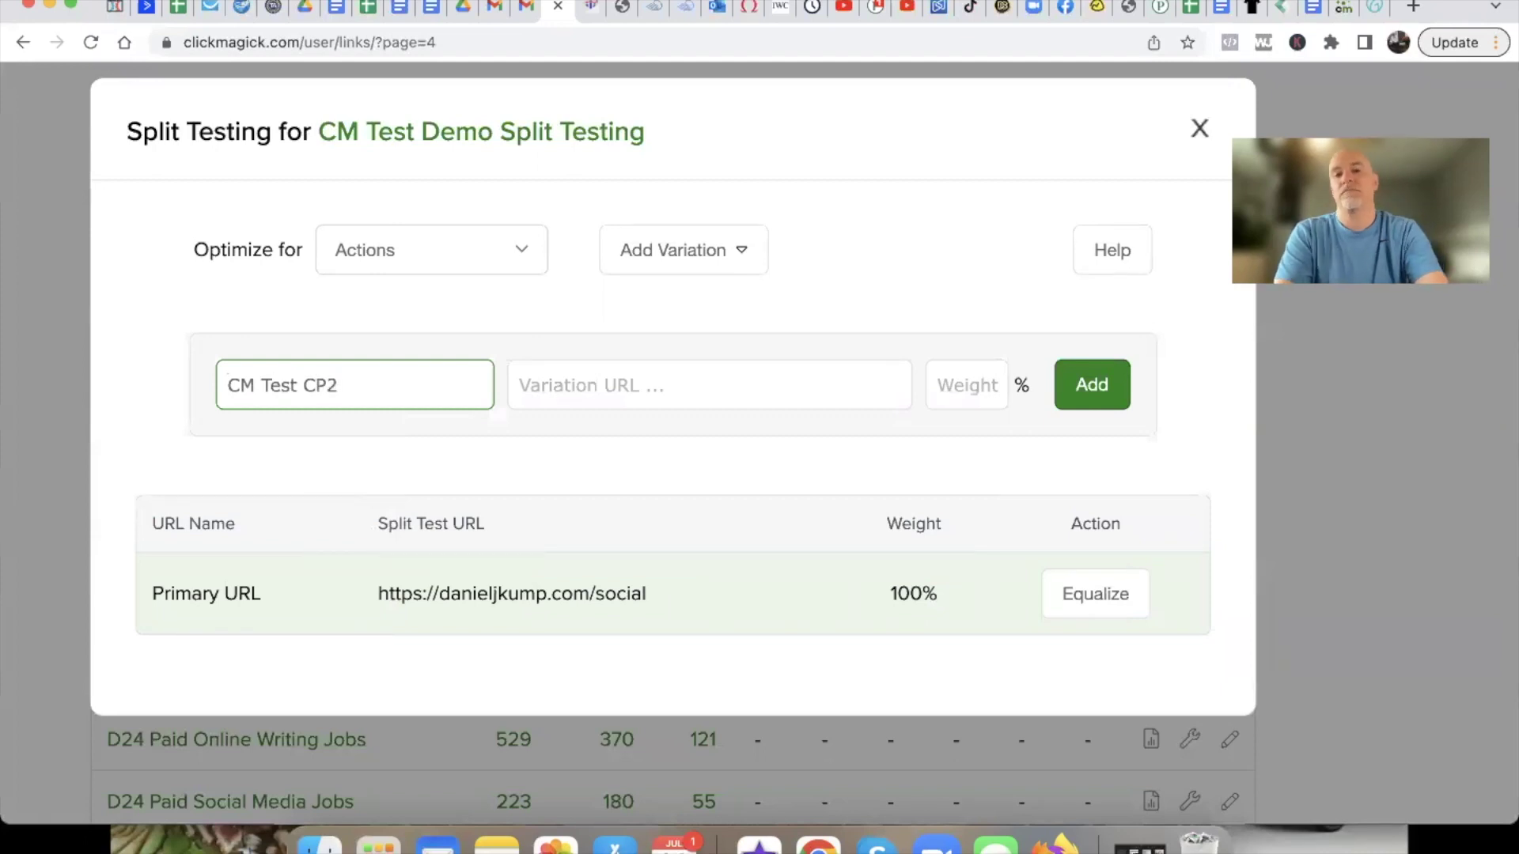
# Look through the Earn MORE! site's pages in Builderall, open the live MAIN SHG CP page with the cp1 slug, and copy its URL.
pyautogui.click(622, 11)
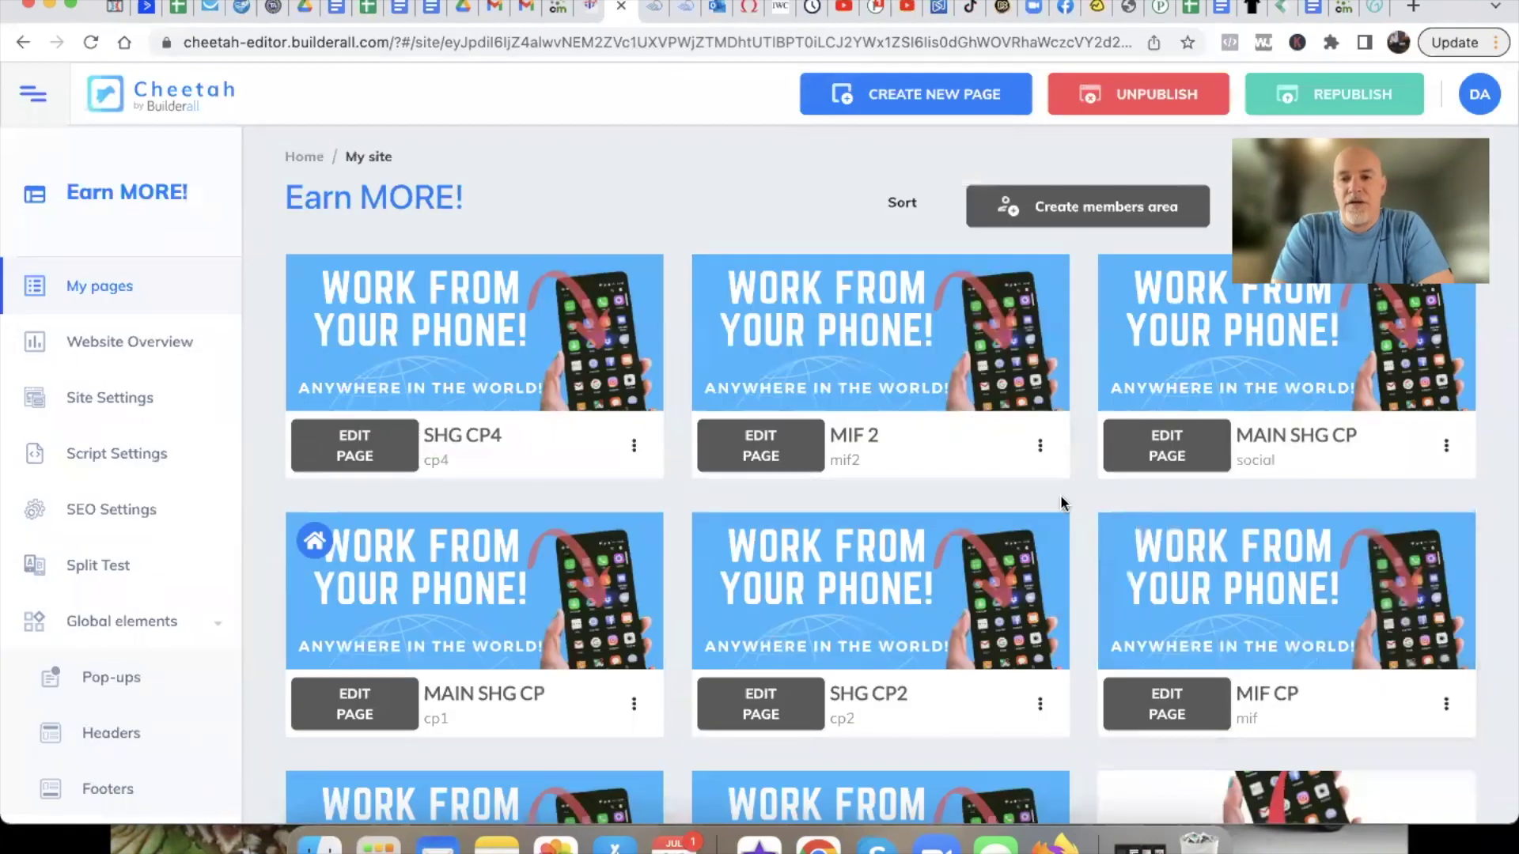
pyautogui.scroll(-3, 1075, 492)
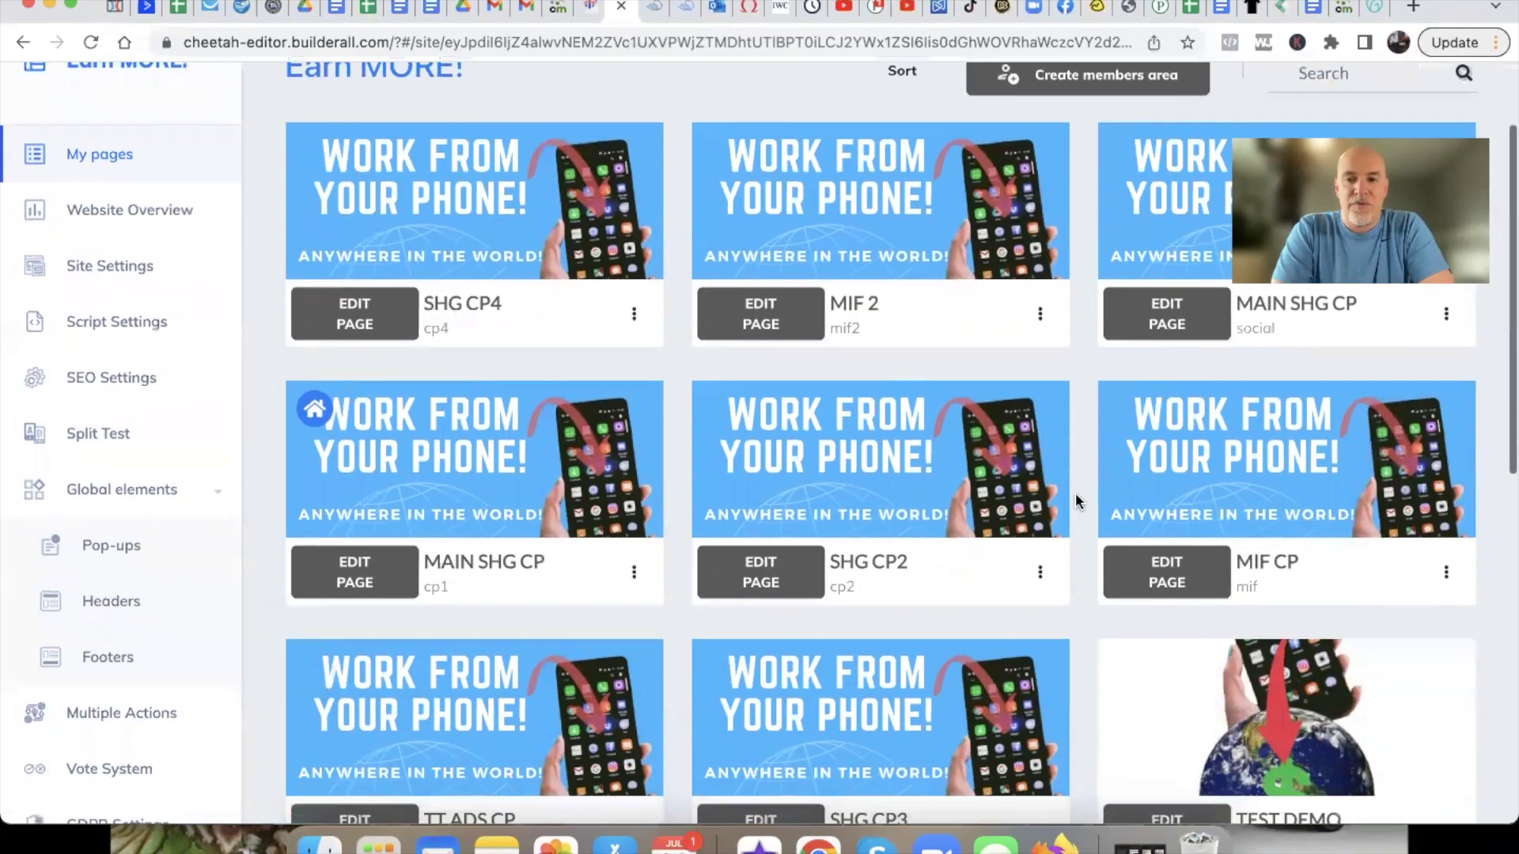
pyautogui.scroll(1, 1075, 492)
pyautogui.scroll(-1, 1075, 492)
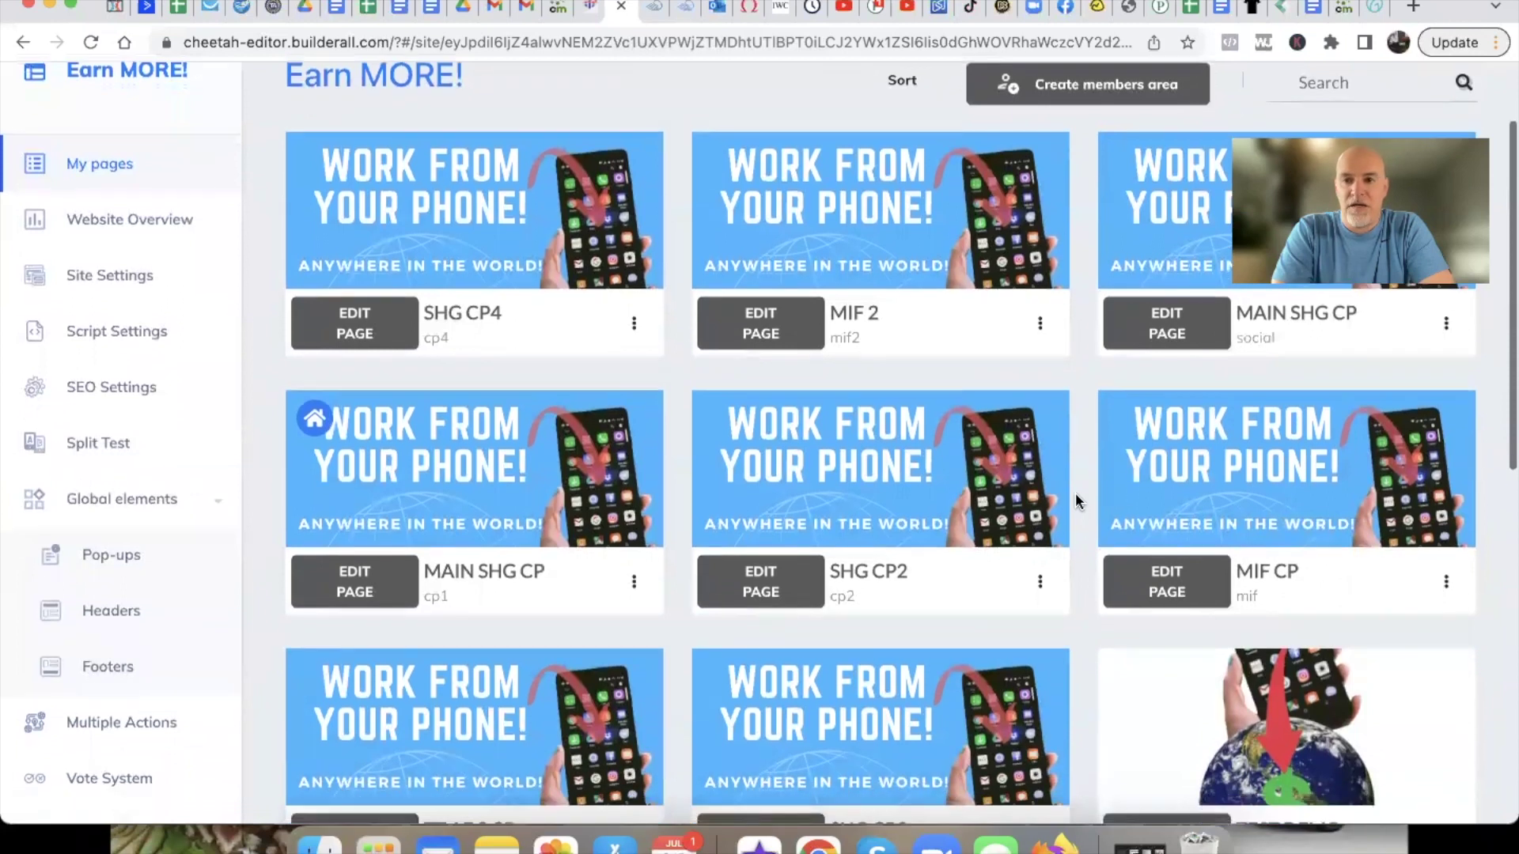
pyautogui.scroll(-5, 1075, 499)
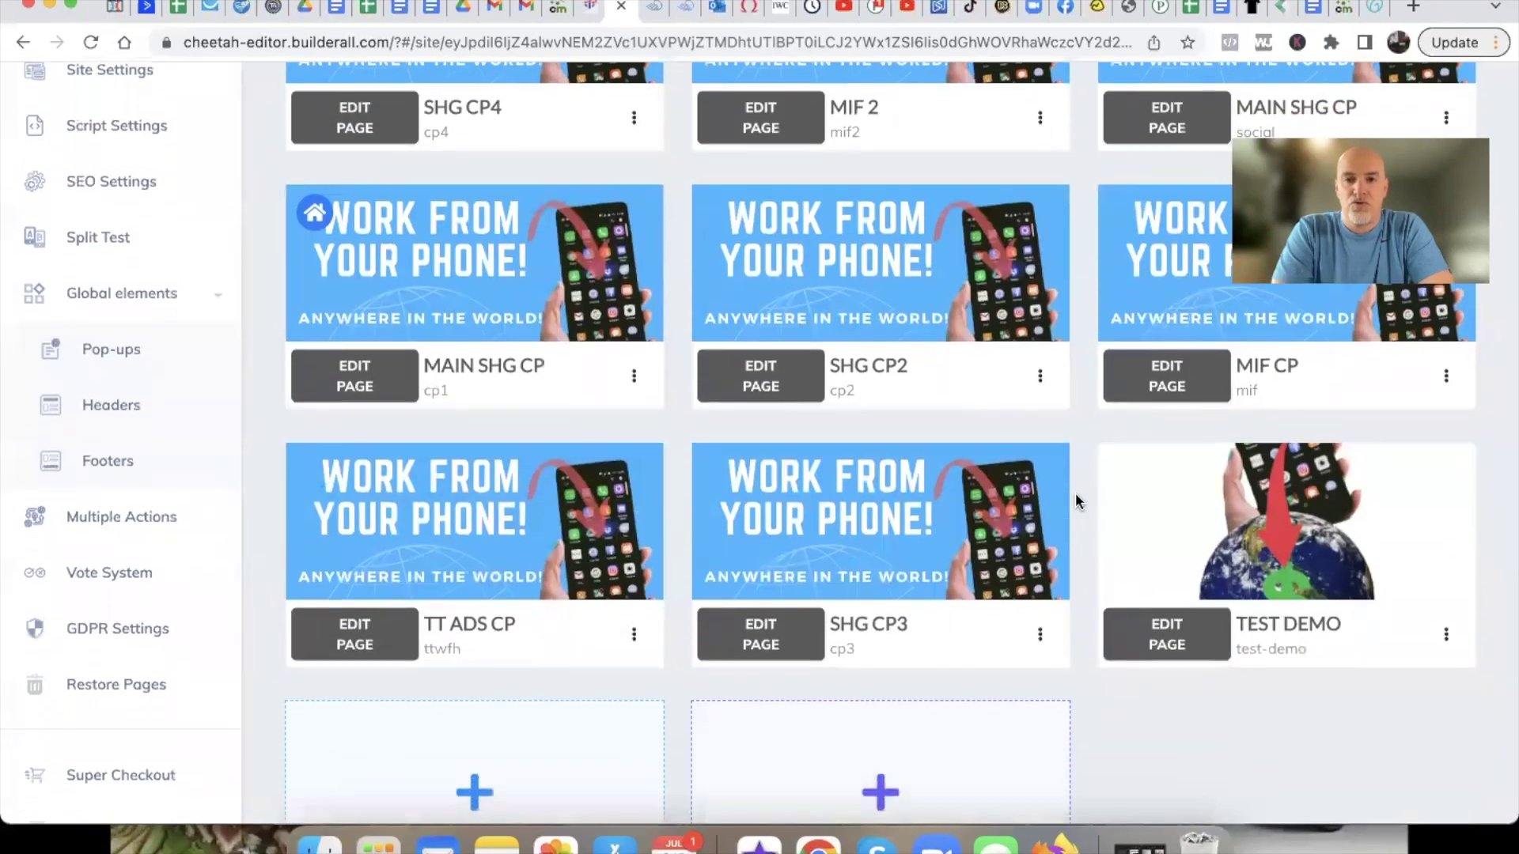
pyautogui.scroll(5, 1077, 500)
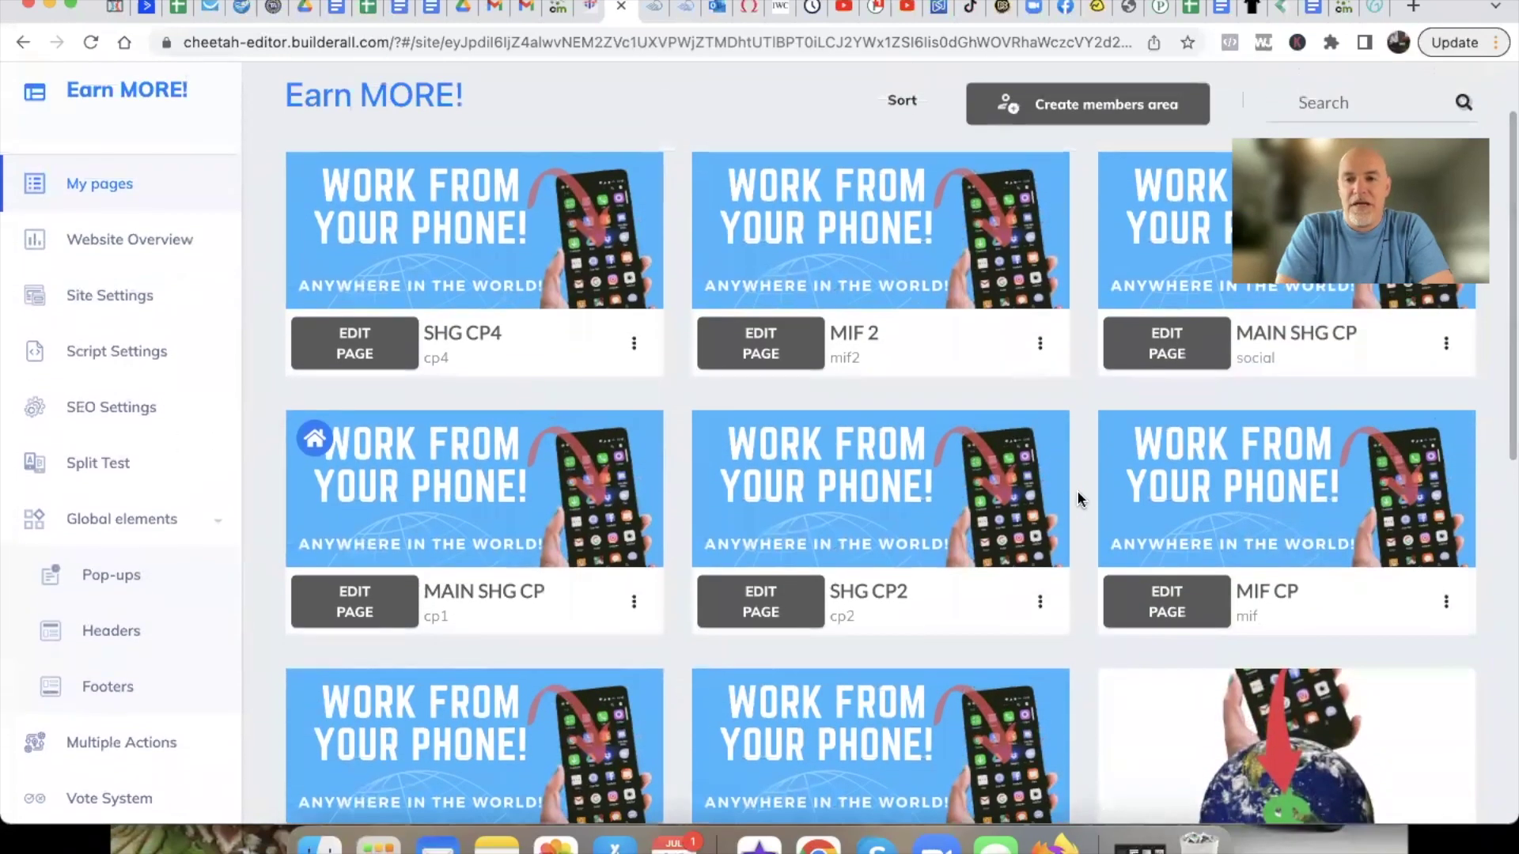
pyautogui.scroll(-4, 1077, 498)
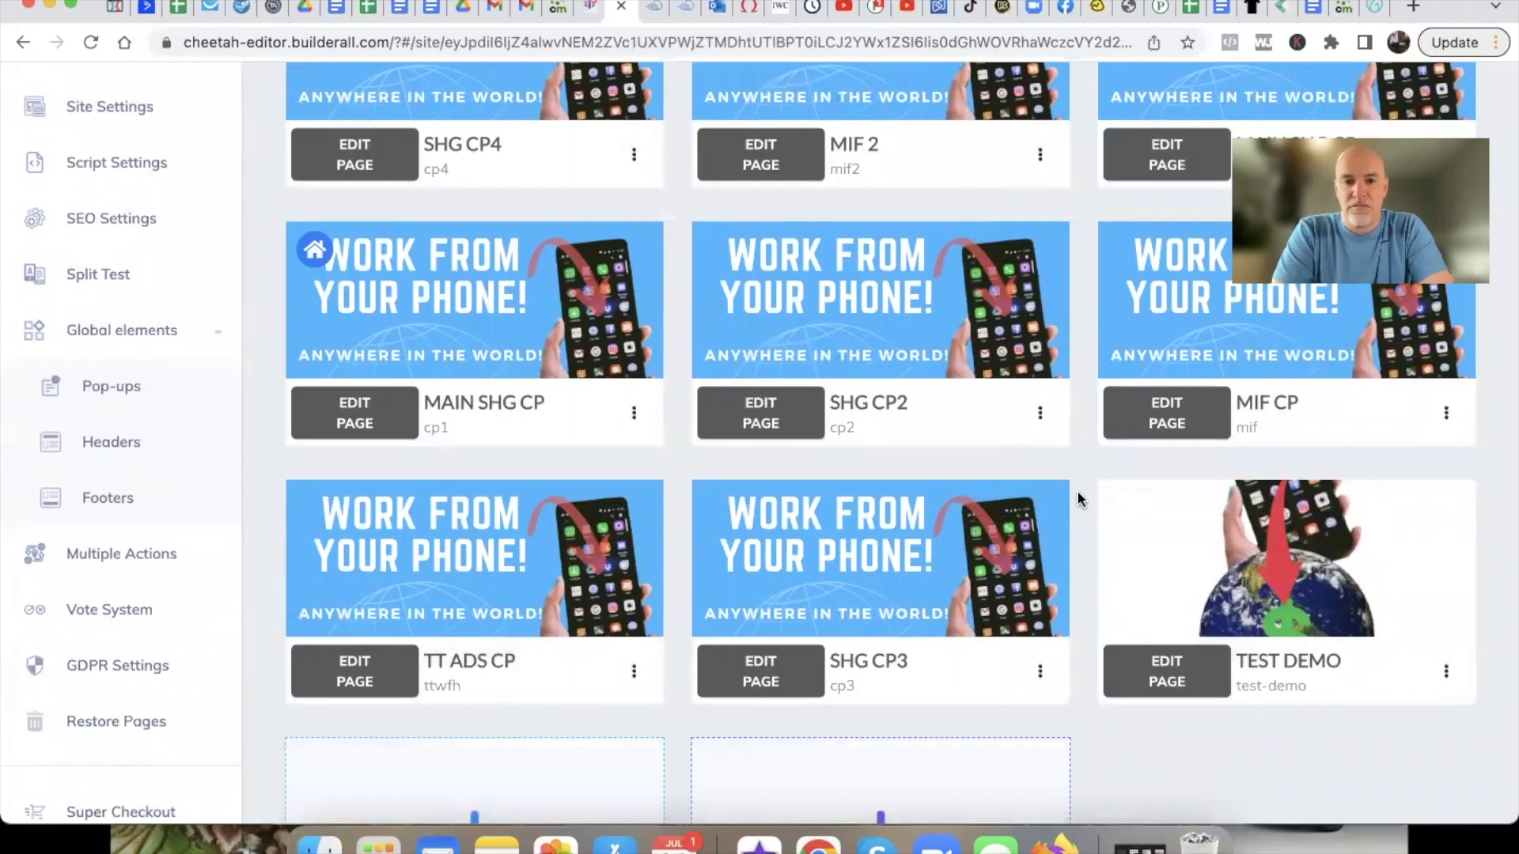
pyautogui.scroll(4, 1078, 494)
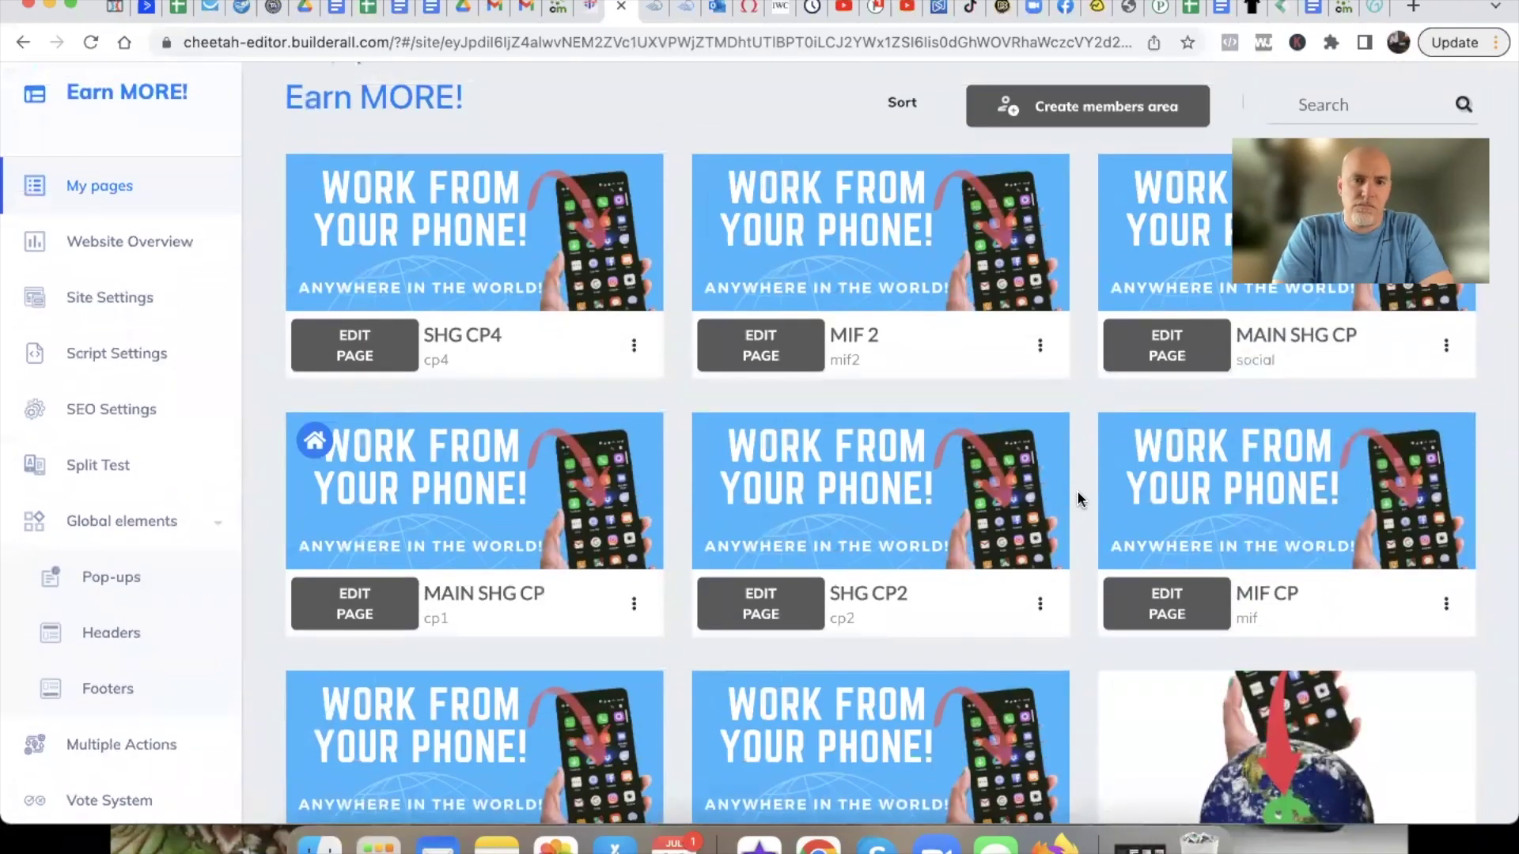
pyautogui.click(634, 608)
pyautogui.click(552, 464)
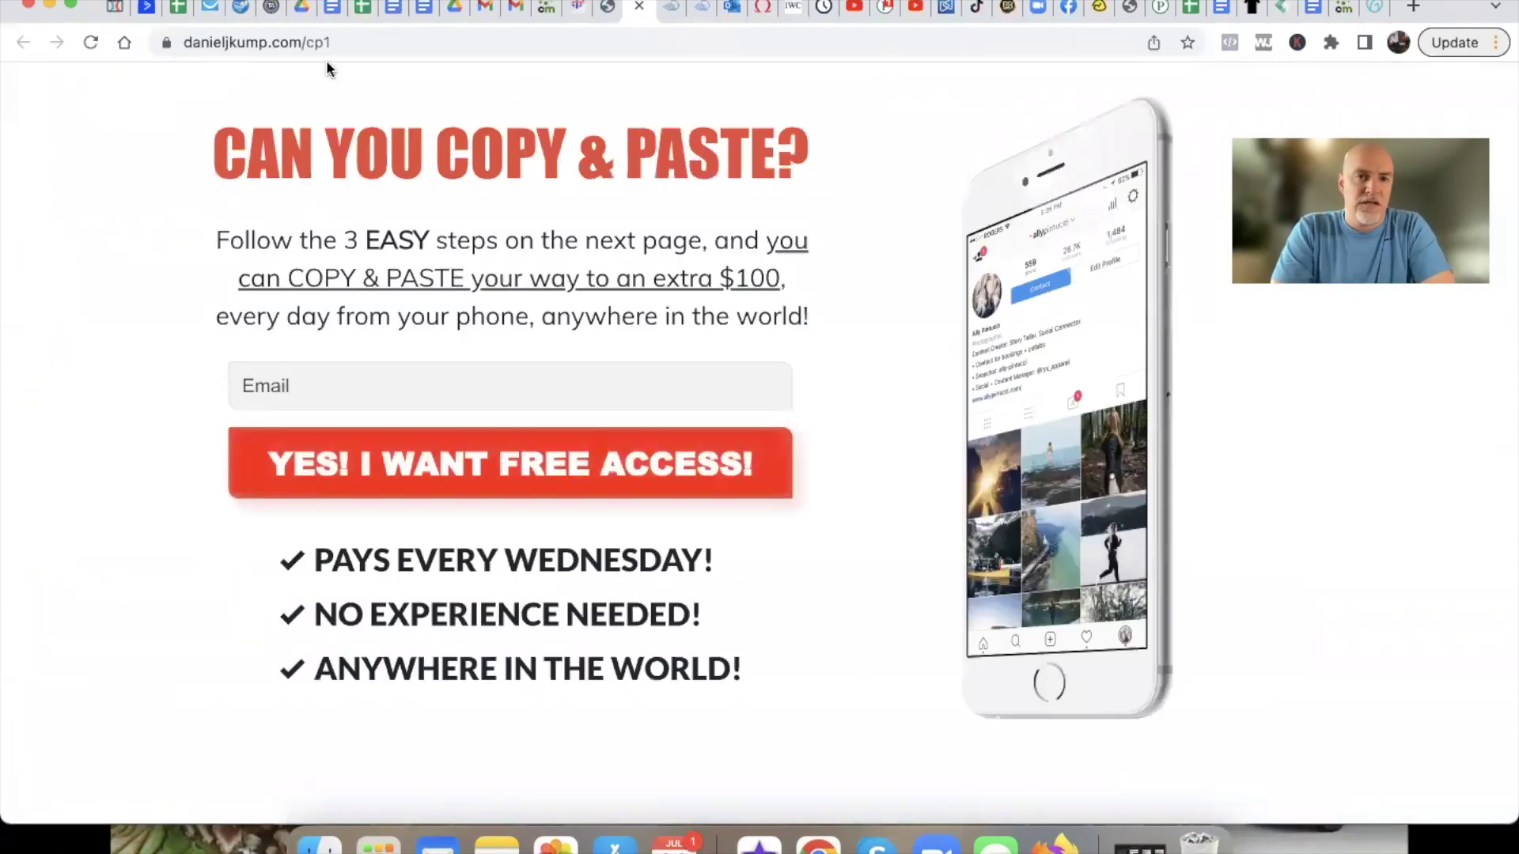
pyautogui.click(355, 41)
pyautogui.press('cmd+c')
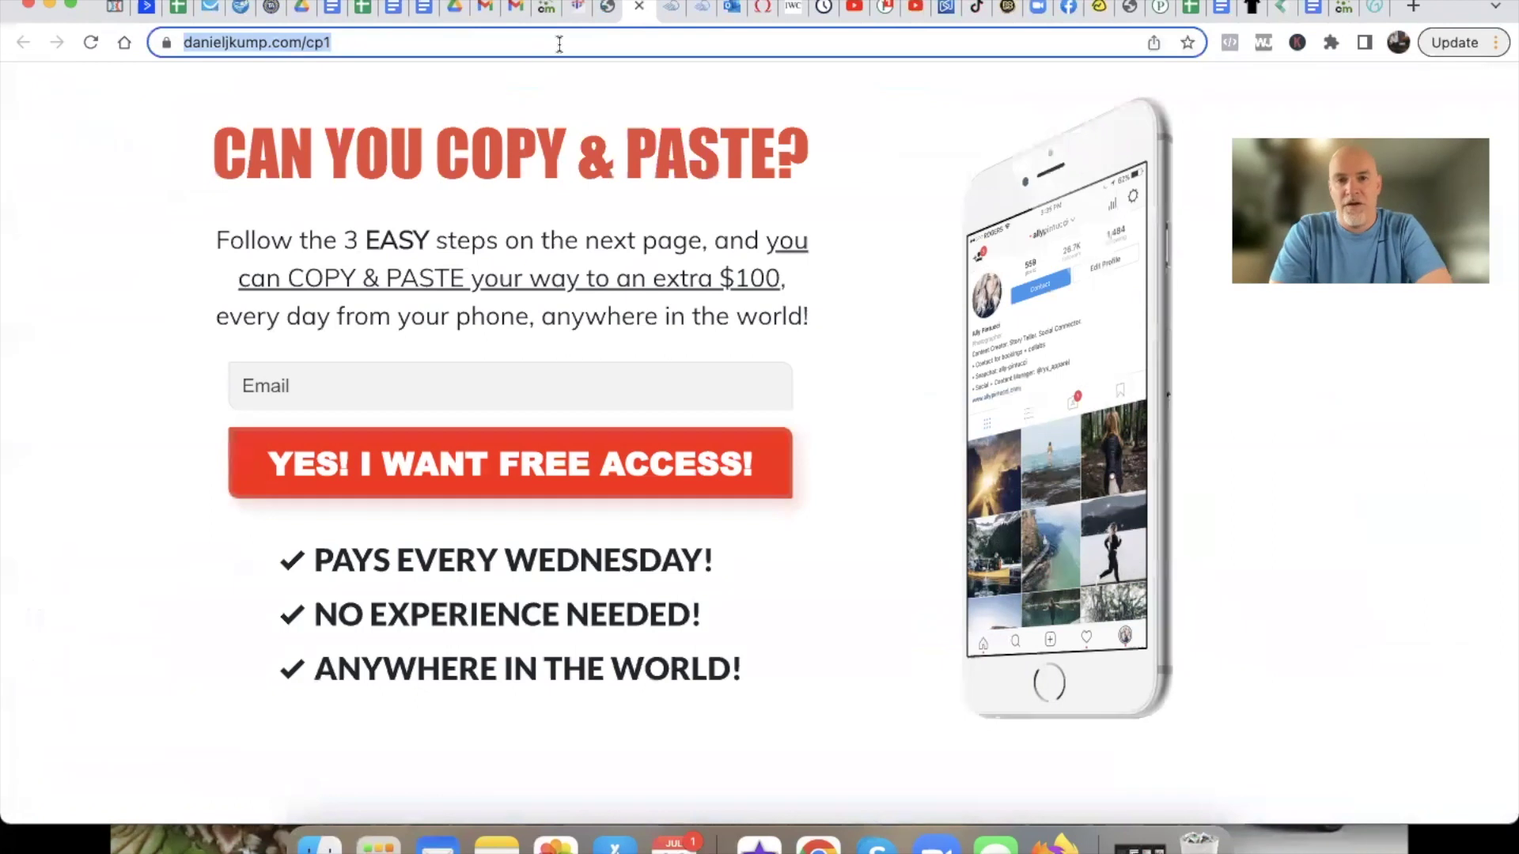
# Enter the copied /cp1 address as the CM Test CP2 variation's URL in ClickMagick, with a weight of 1%, and add the variation.
pyautogui.click(538, 13)
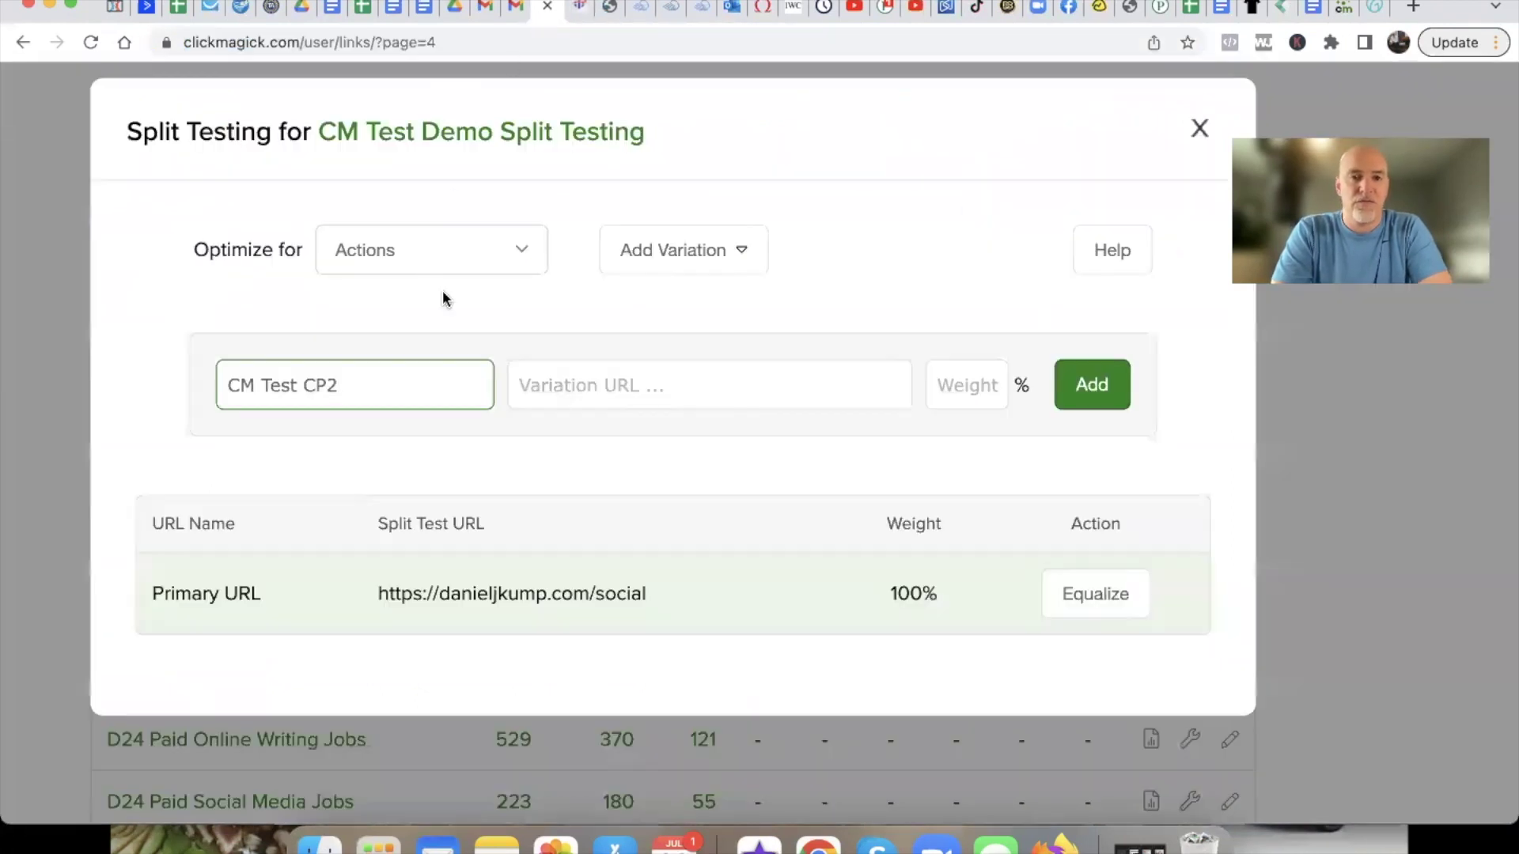
pyautogui.click(558, 385)
pyautogui.press('cmd+v')
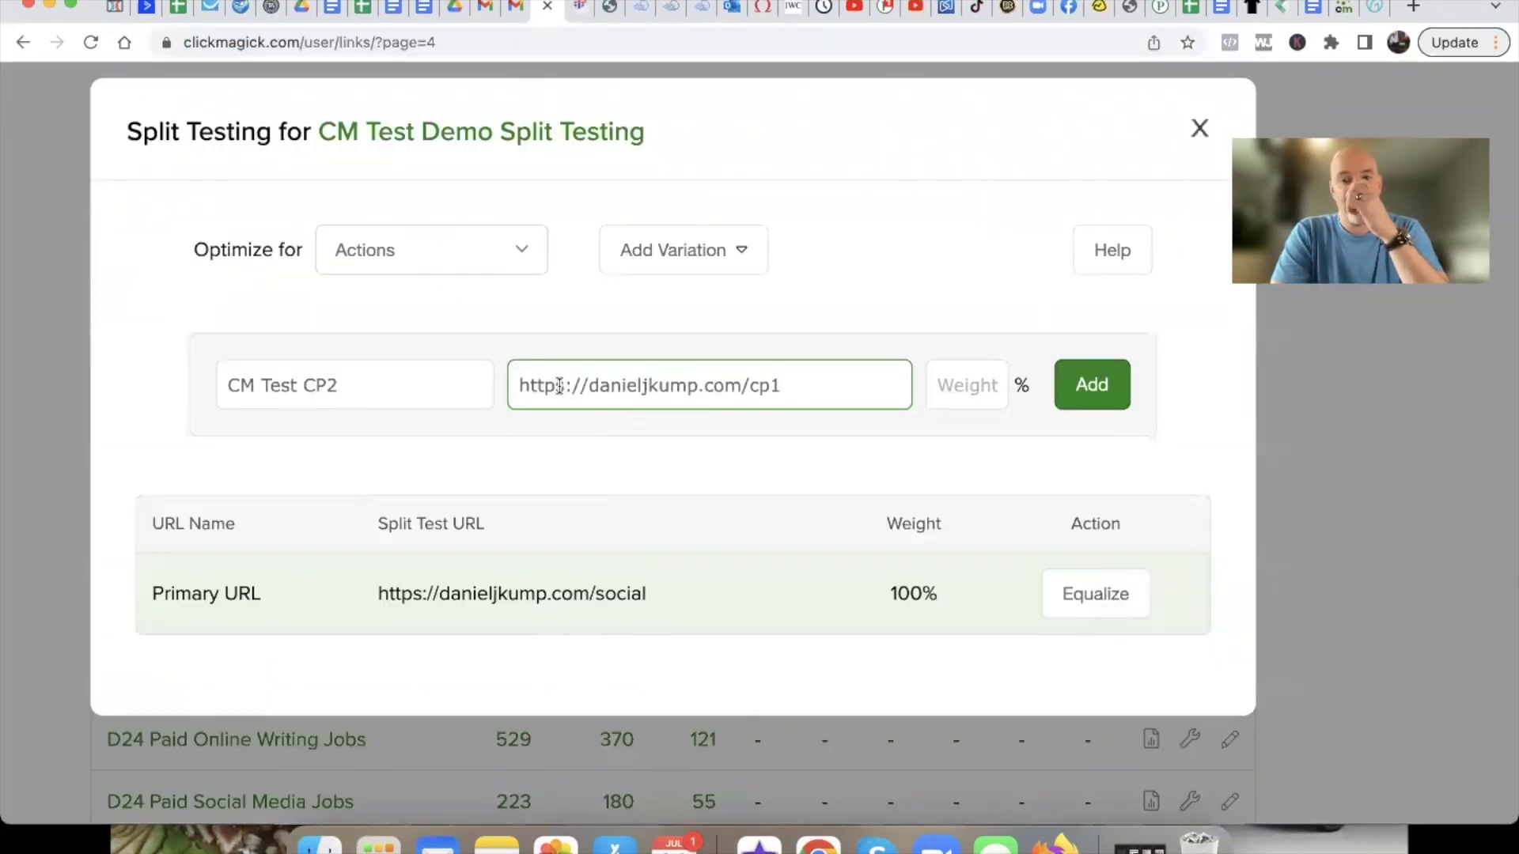
pyautogui.click(961, 390)
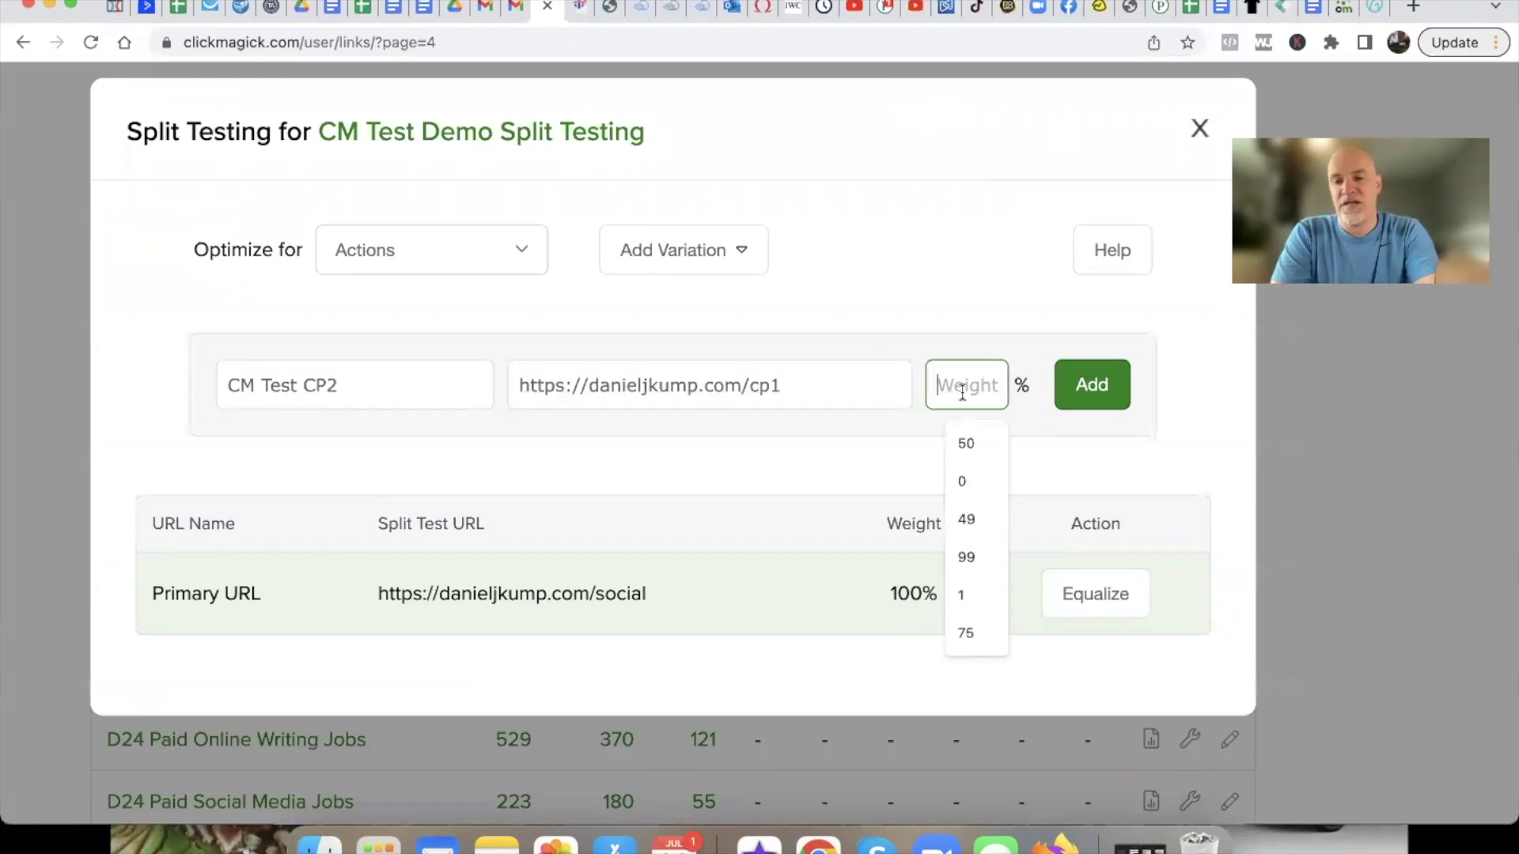
pyautogui.write('1')
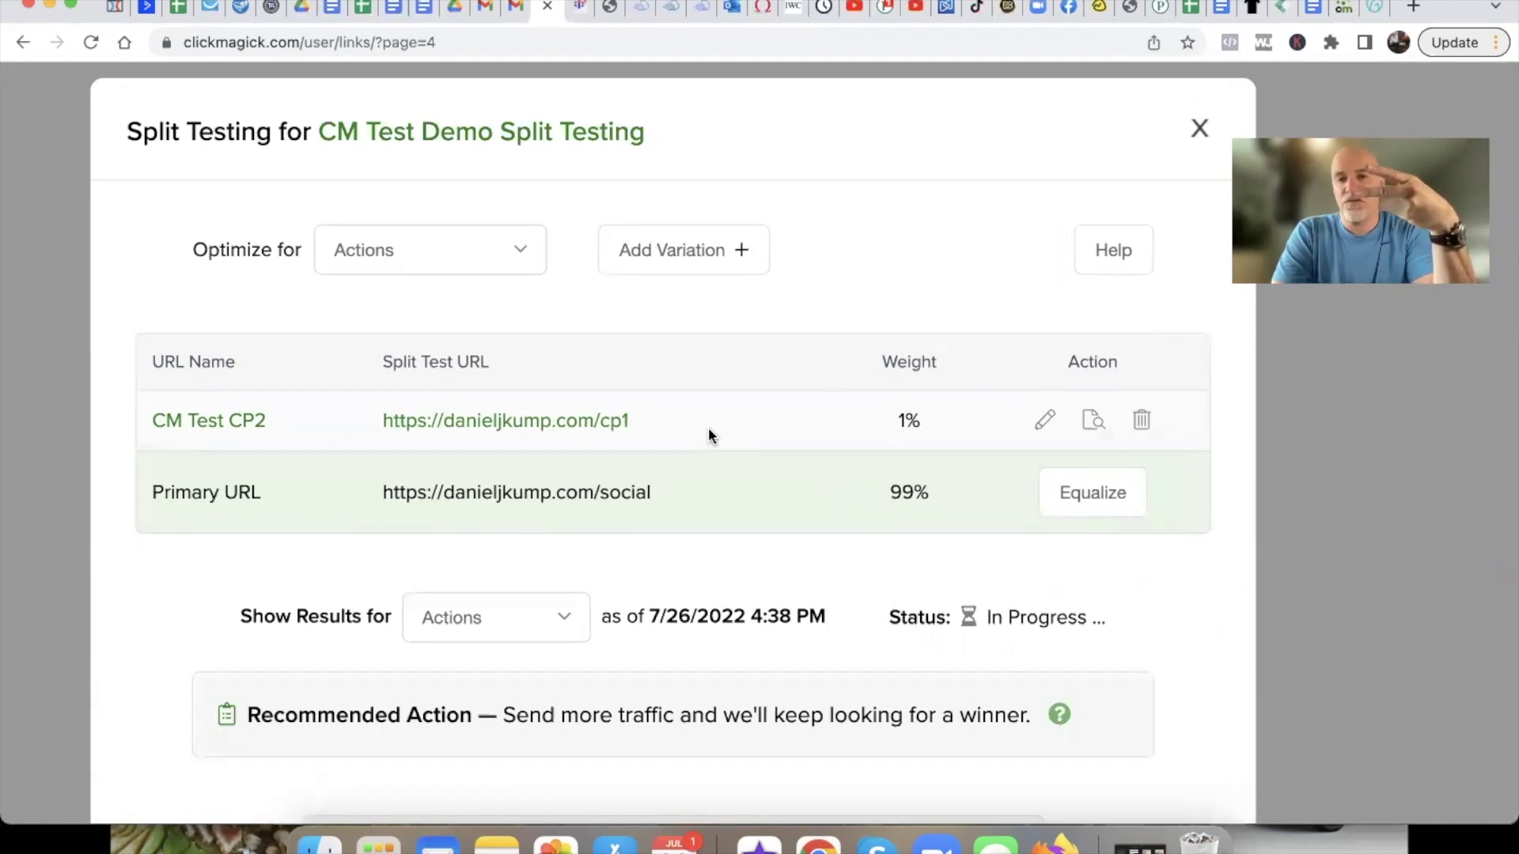
# Start another split-test variation and name it "CM Test CP3".
pyautogui.click(688, 247)
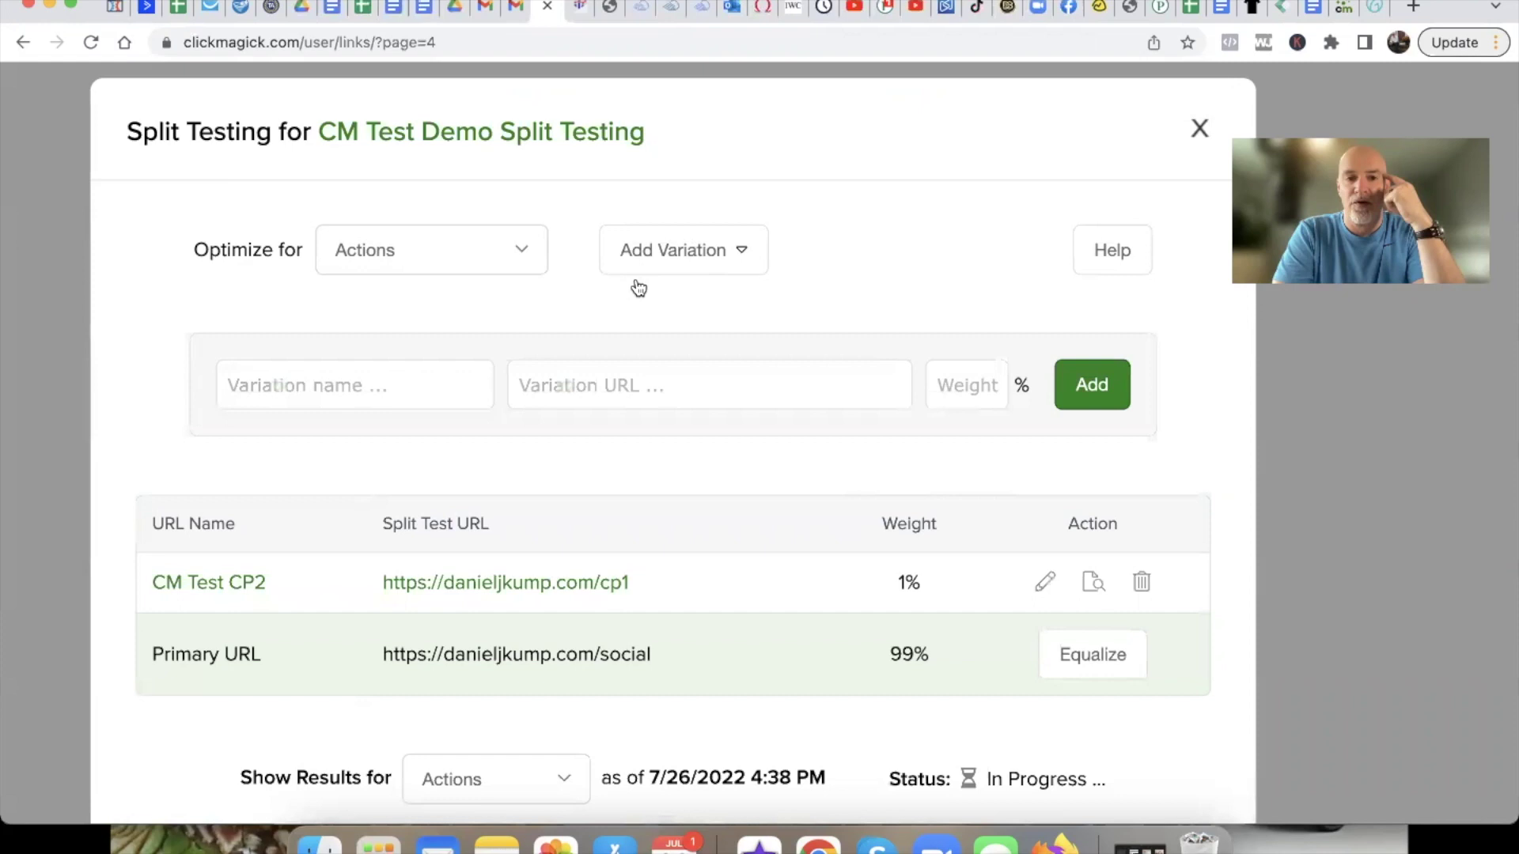
pyautogui.click(424, 394)
pyautogui.write('CM ')
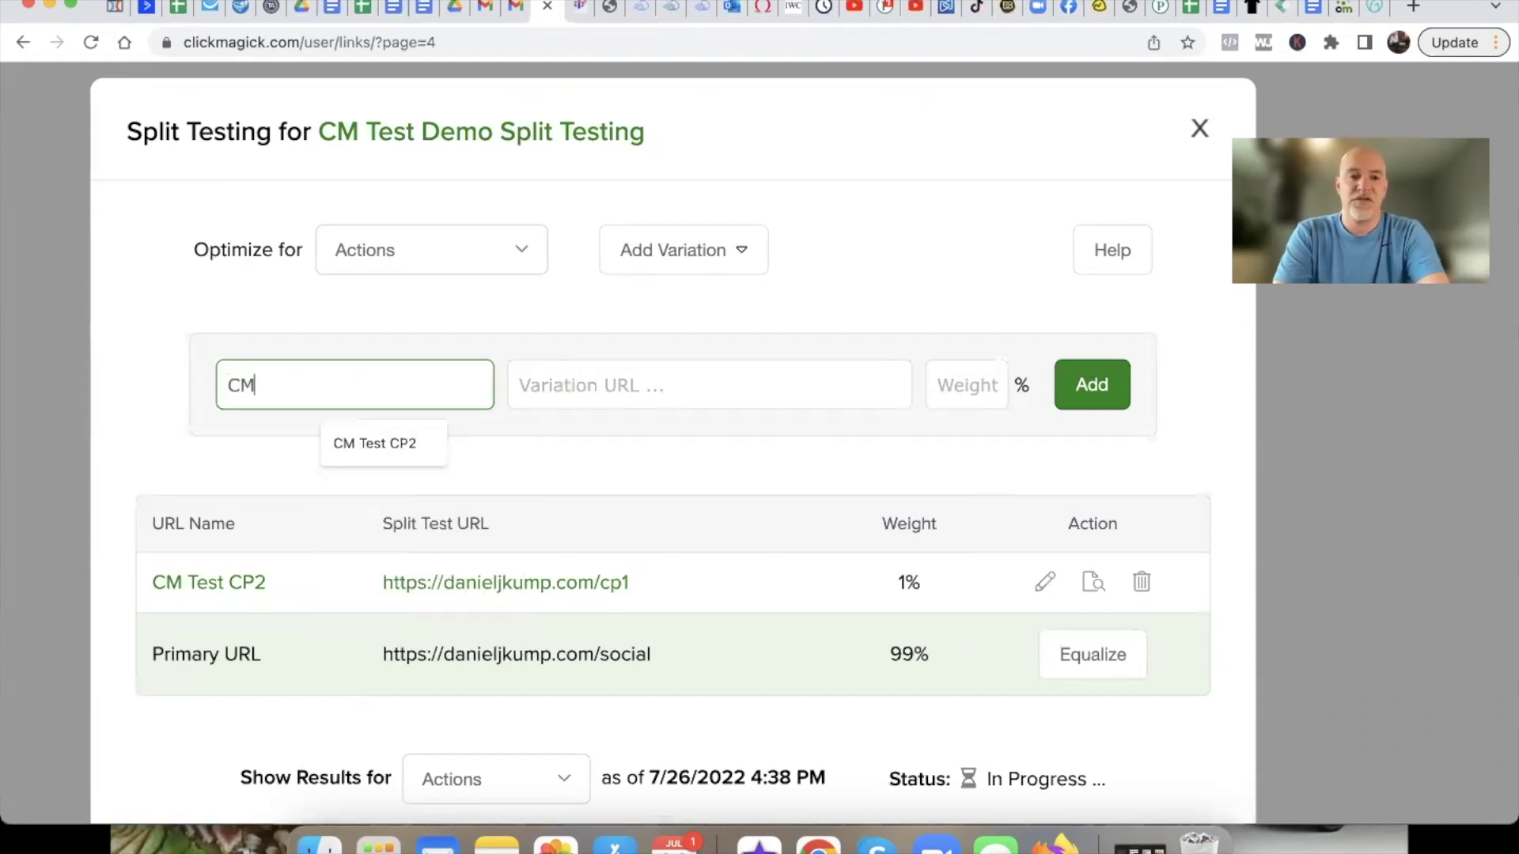
pyautogui.write('Test C')
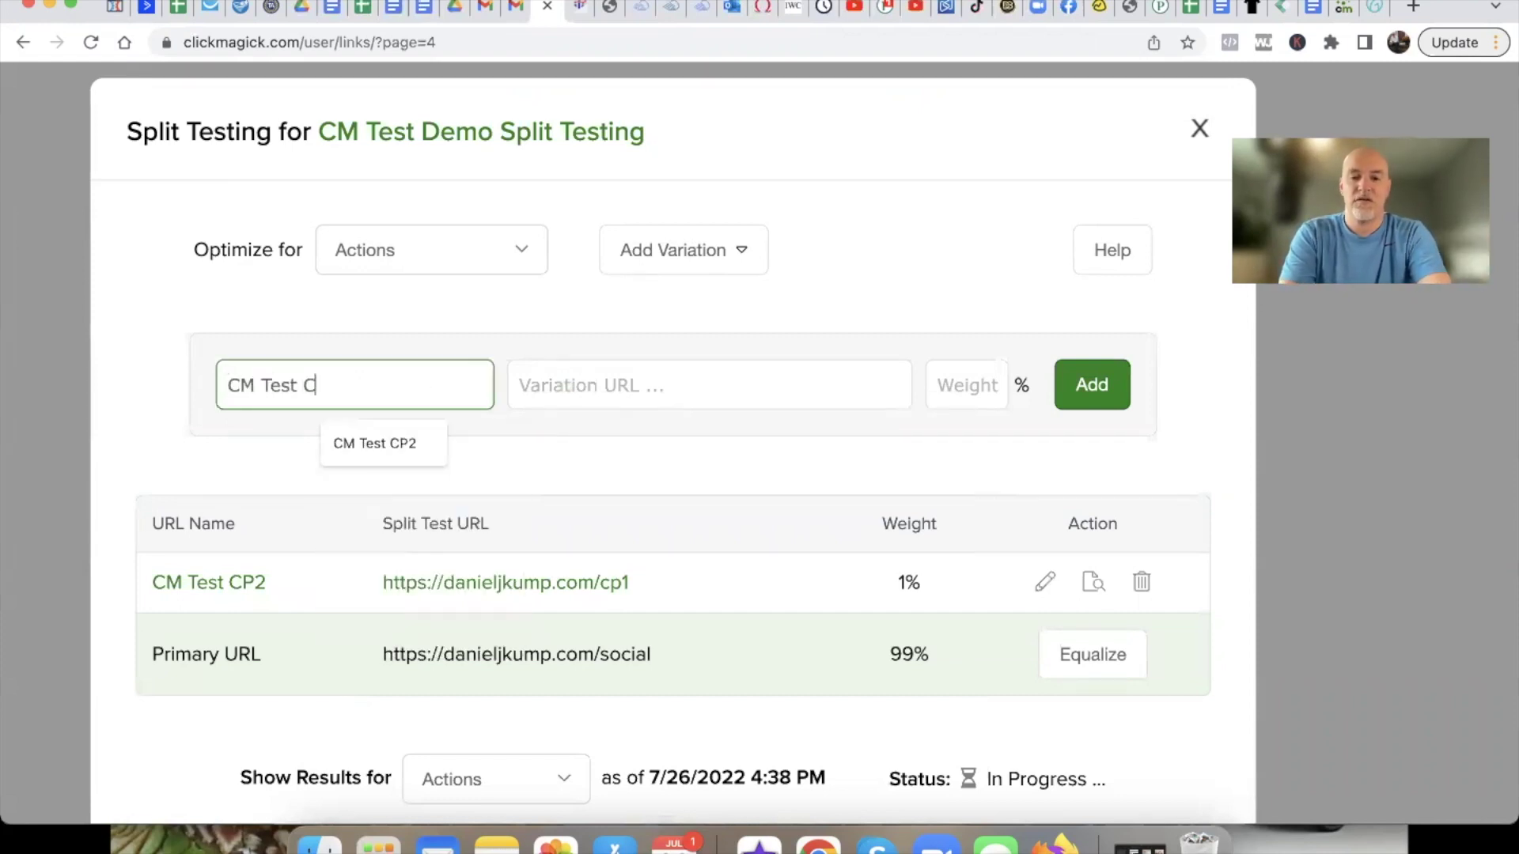
pyautogui.write('P3')
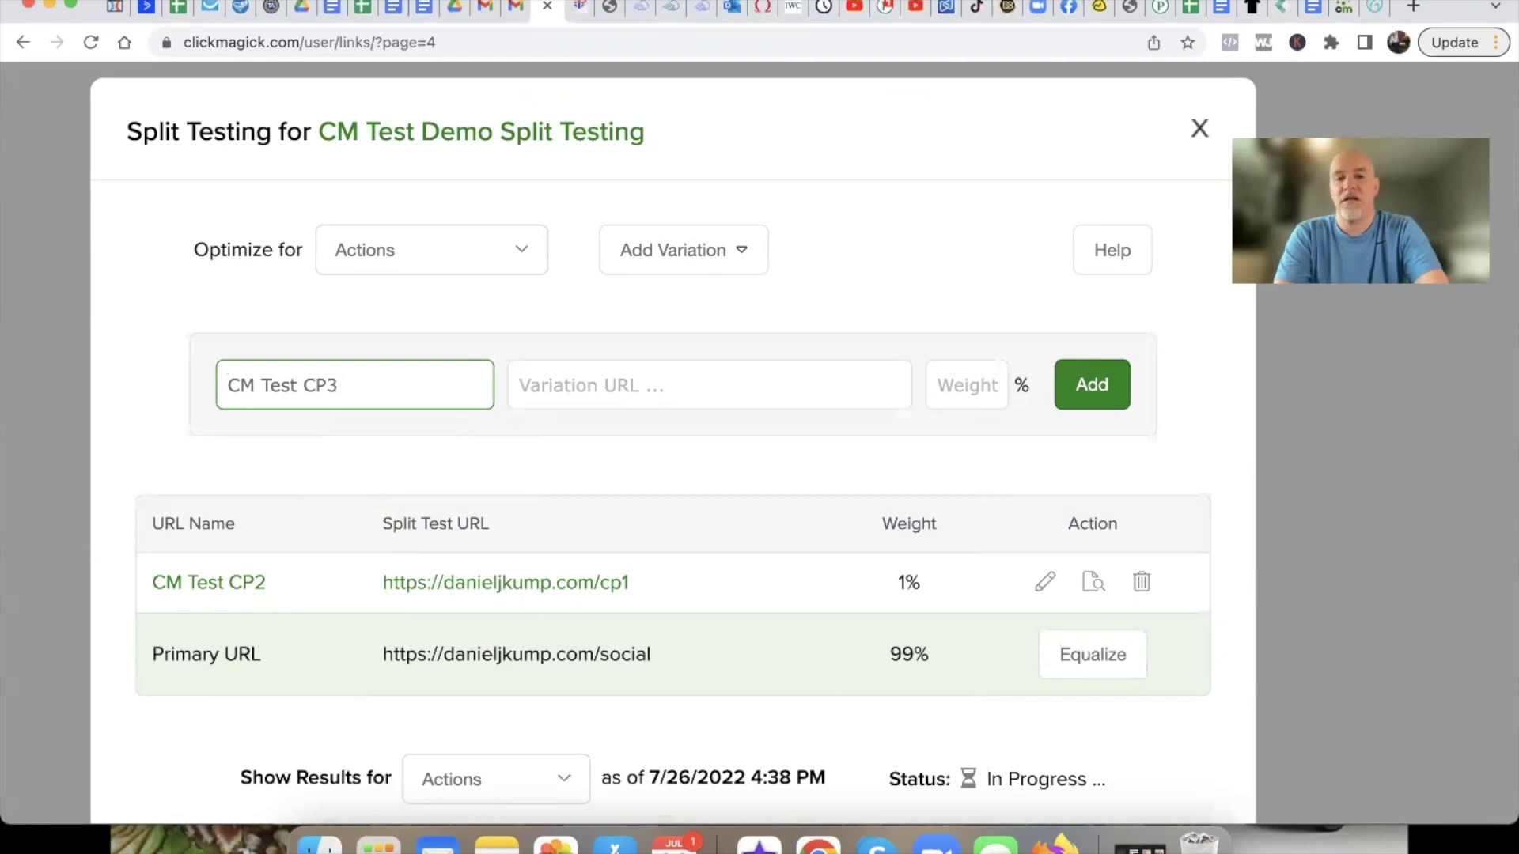
pyautogui.click(639, 393)
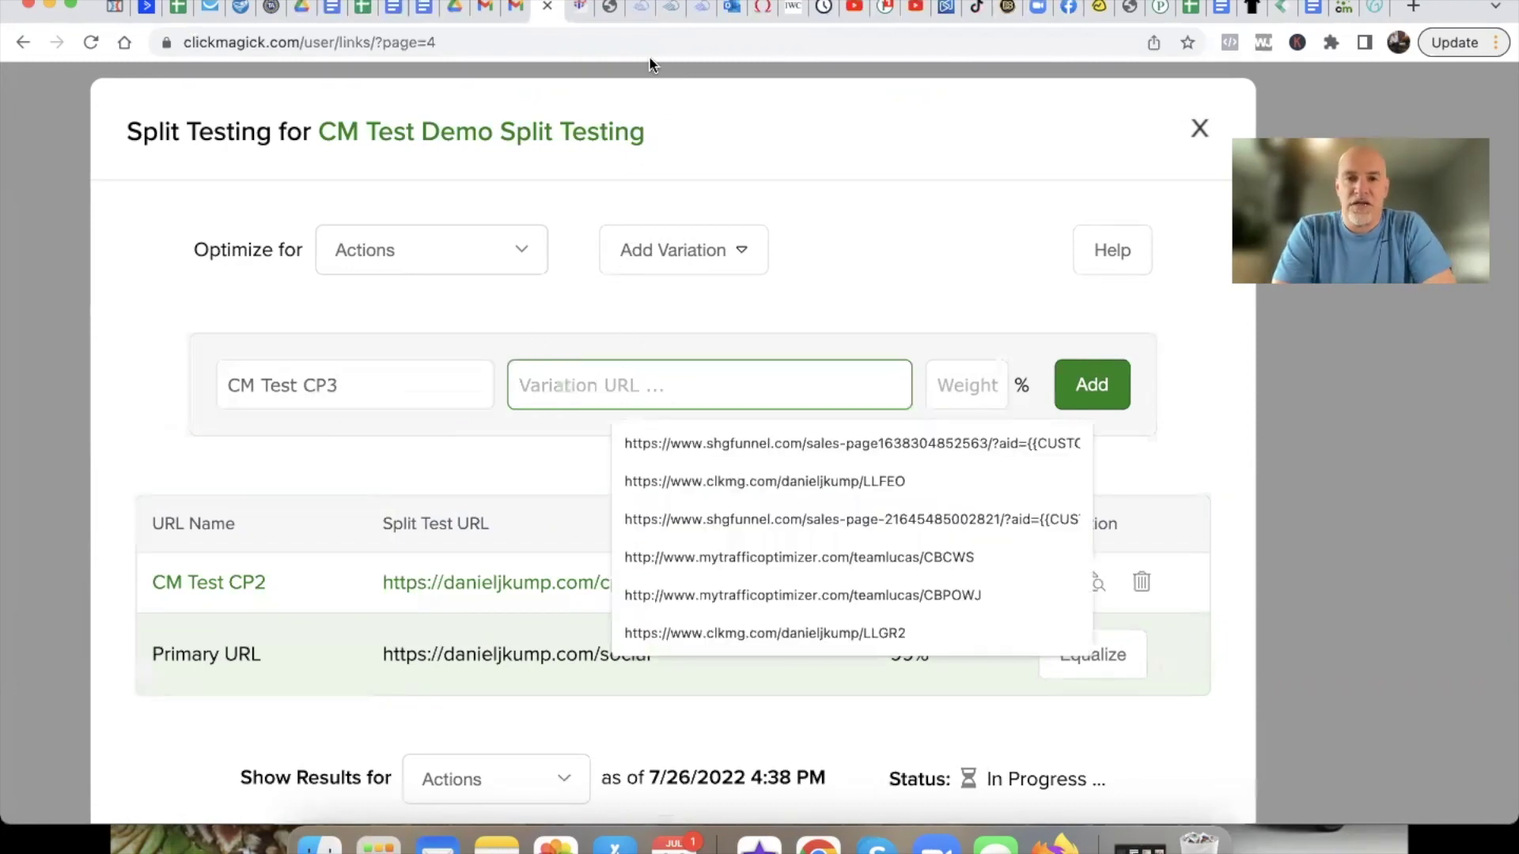
# Return to the Earn MORE! site's pages in Builderall, open the live TT ADS CP page, and copy its /ttwfh URL.
pyautogui.click(637, 13)
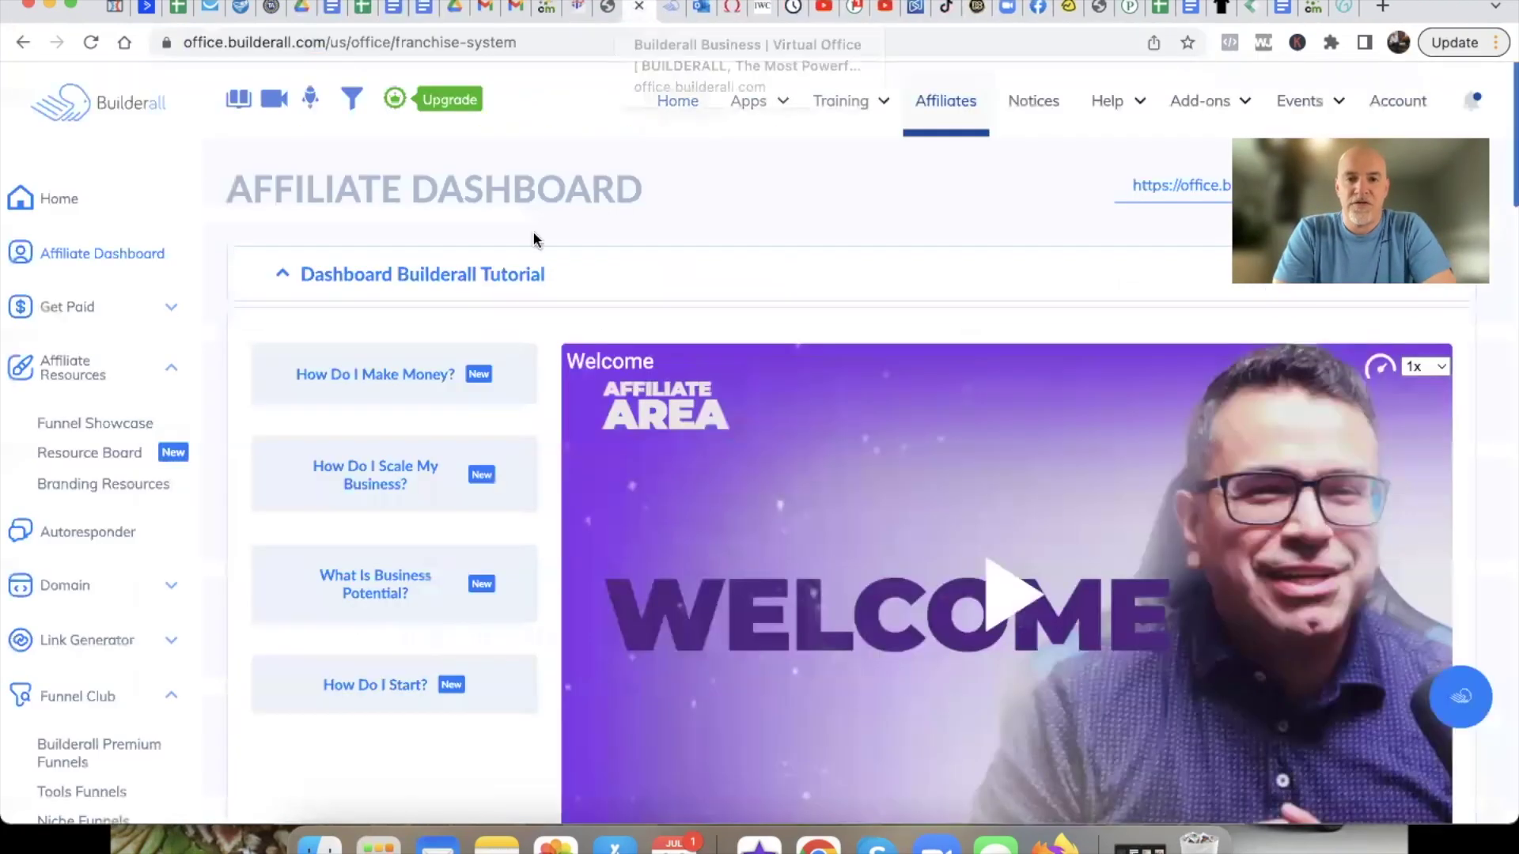
pyautogui.click(618, 14)
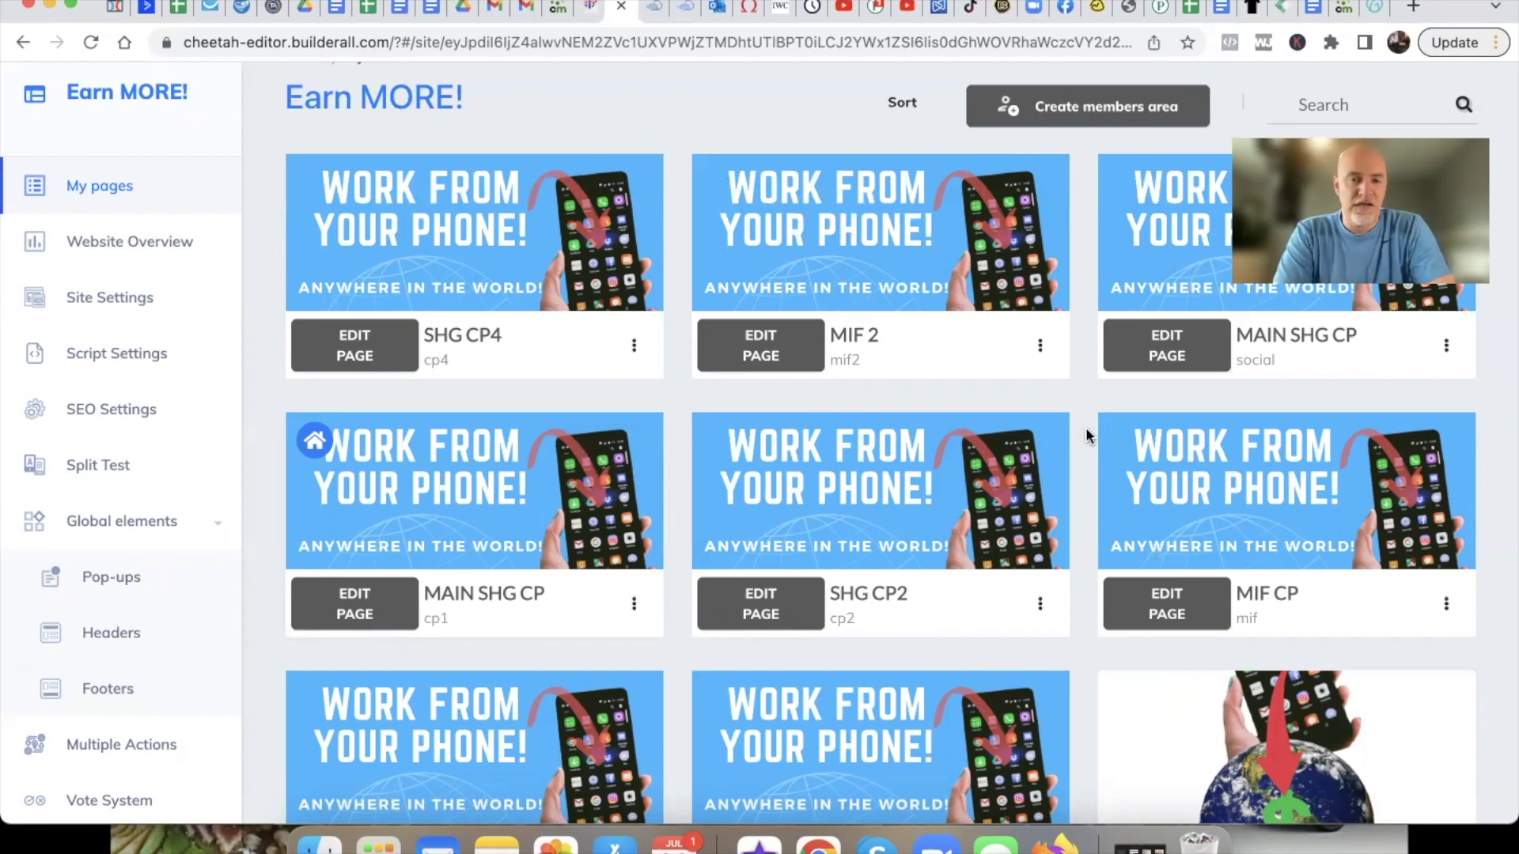
pyautogui.scroll(-3, 1086, 429)
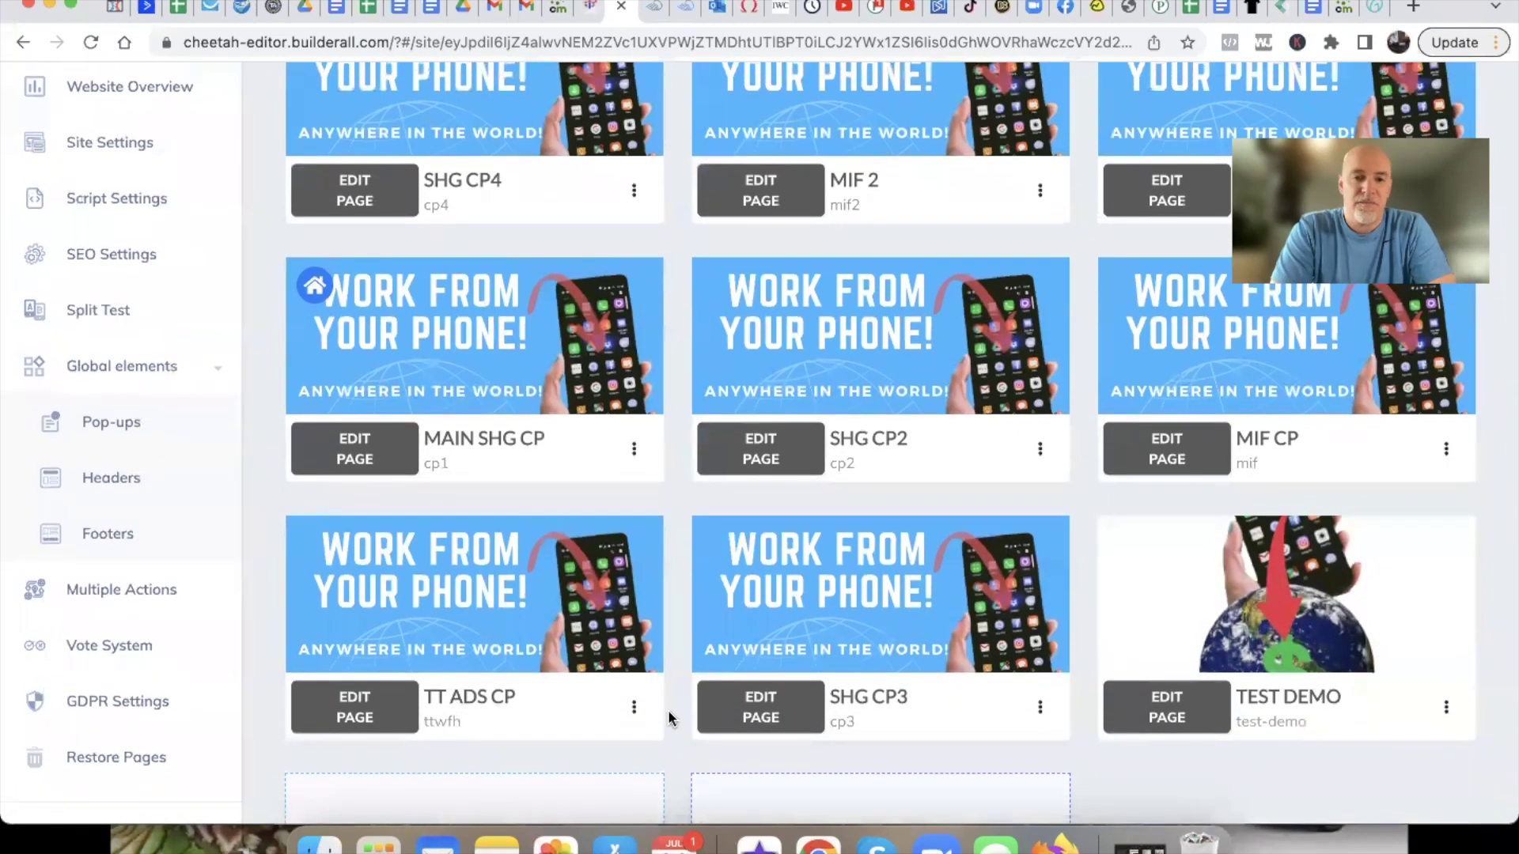
pyautogui.click(634, 708)
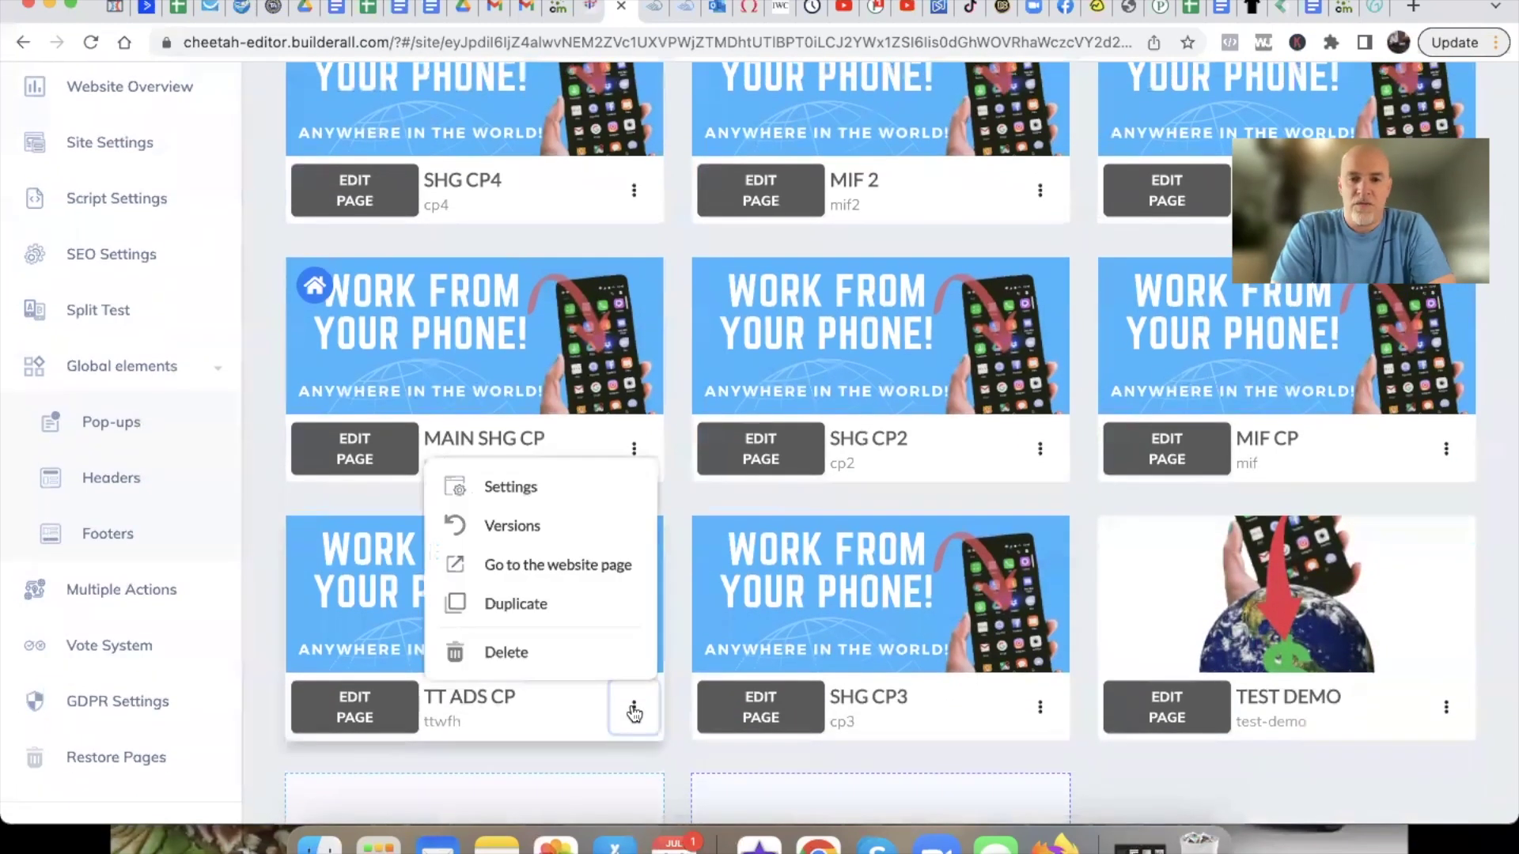
pyautogui.click(587, 567)
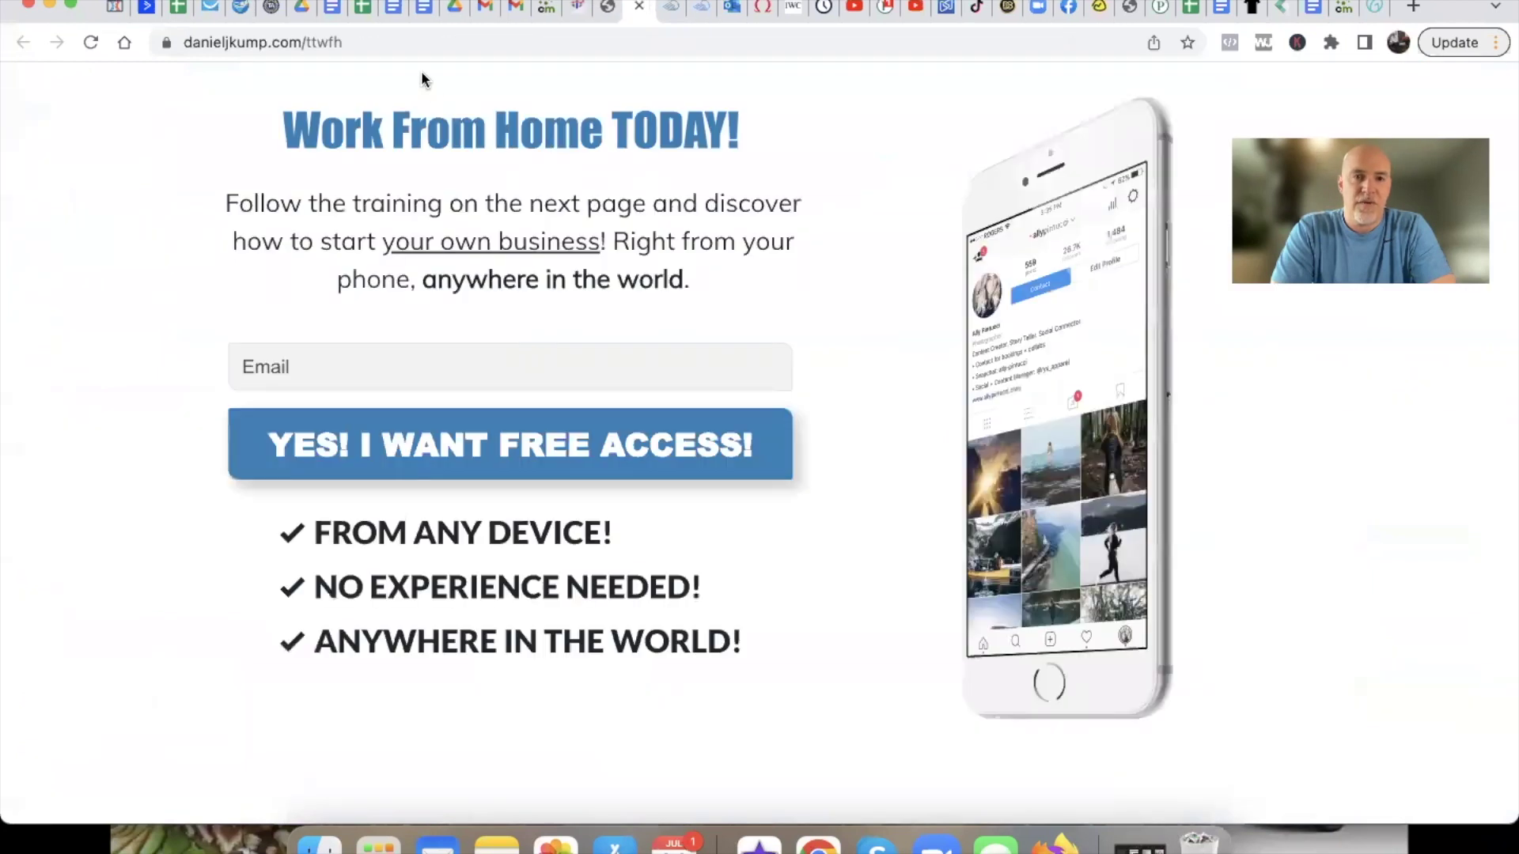
pyautogui.click(422, 43)
pyautogui.press('super+c')
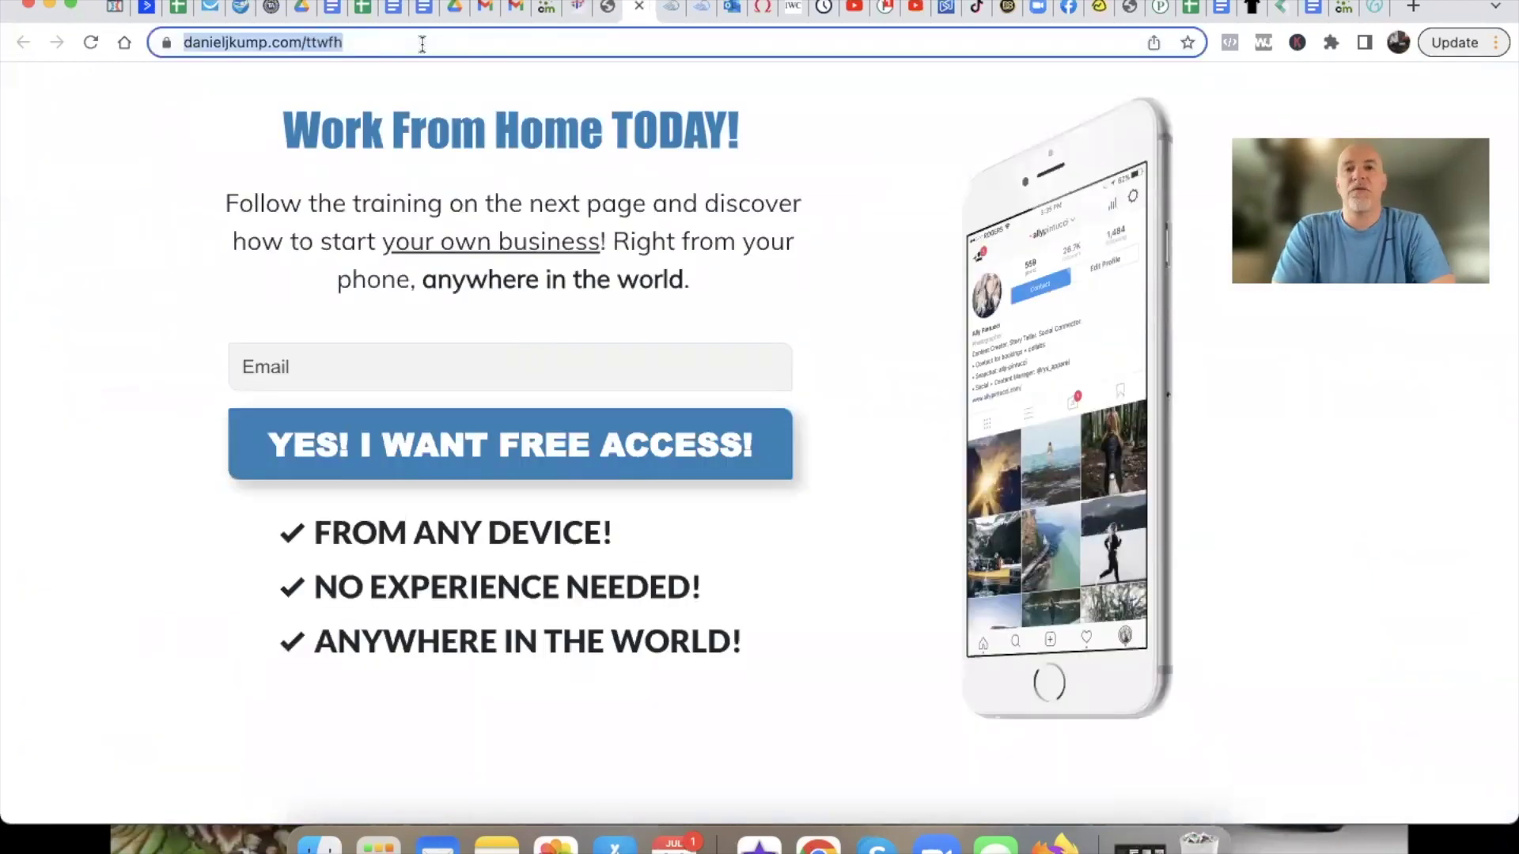
# Enter the copied /ttwfh address as the CM Test CP3 variation's URL in ClickMagick with a weight of 1%, and add it to the split test.
pyautogui.click(543, 12)
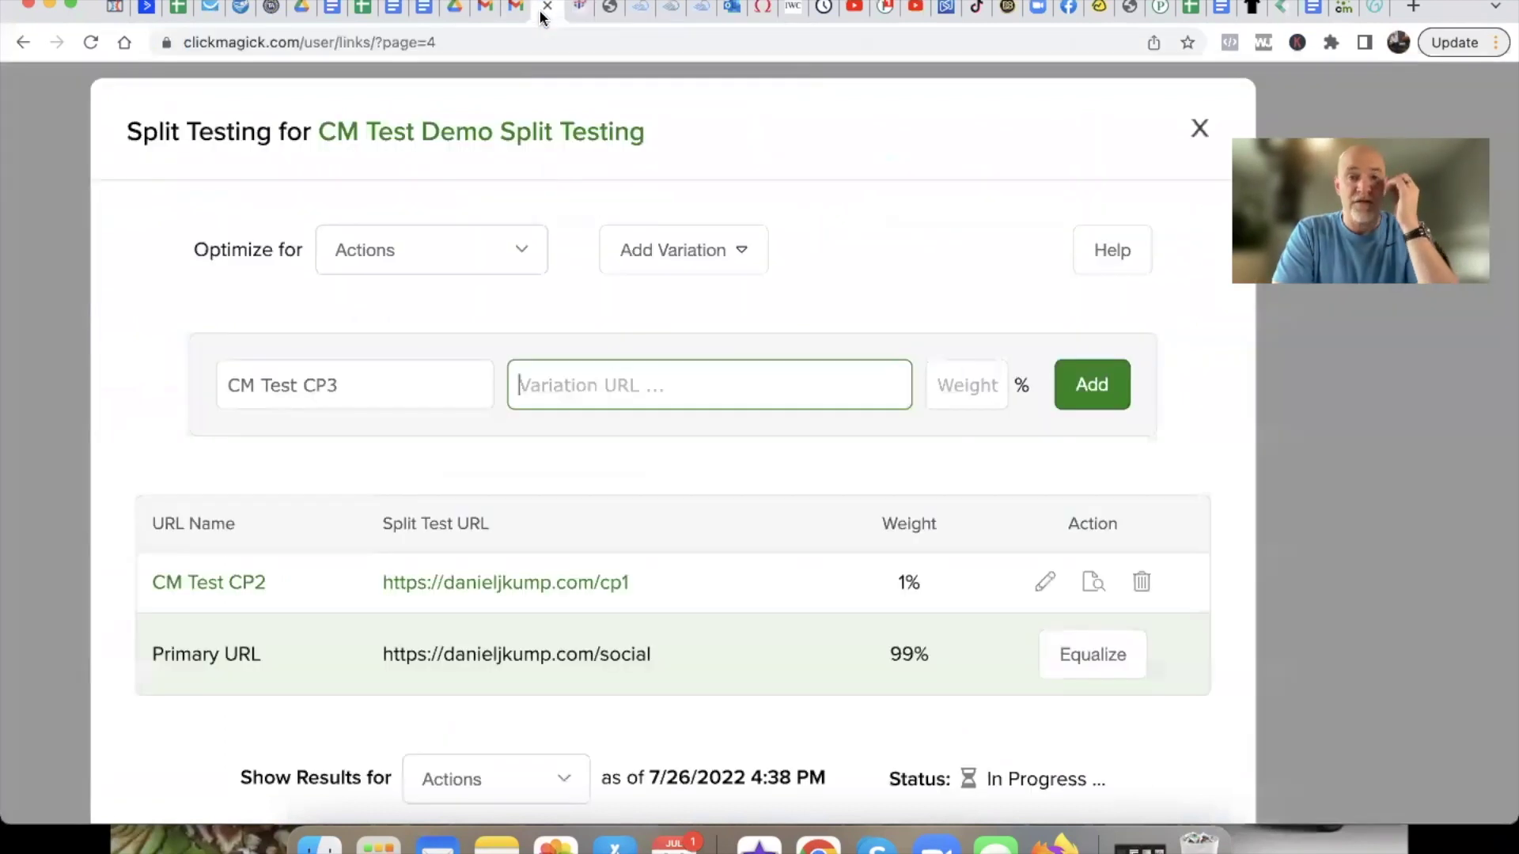
pyautogui.press('super+v')
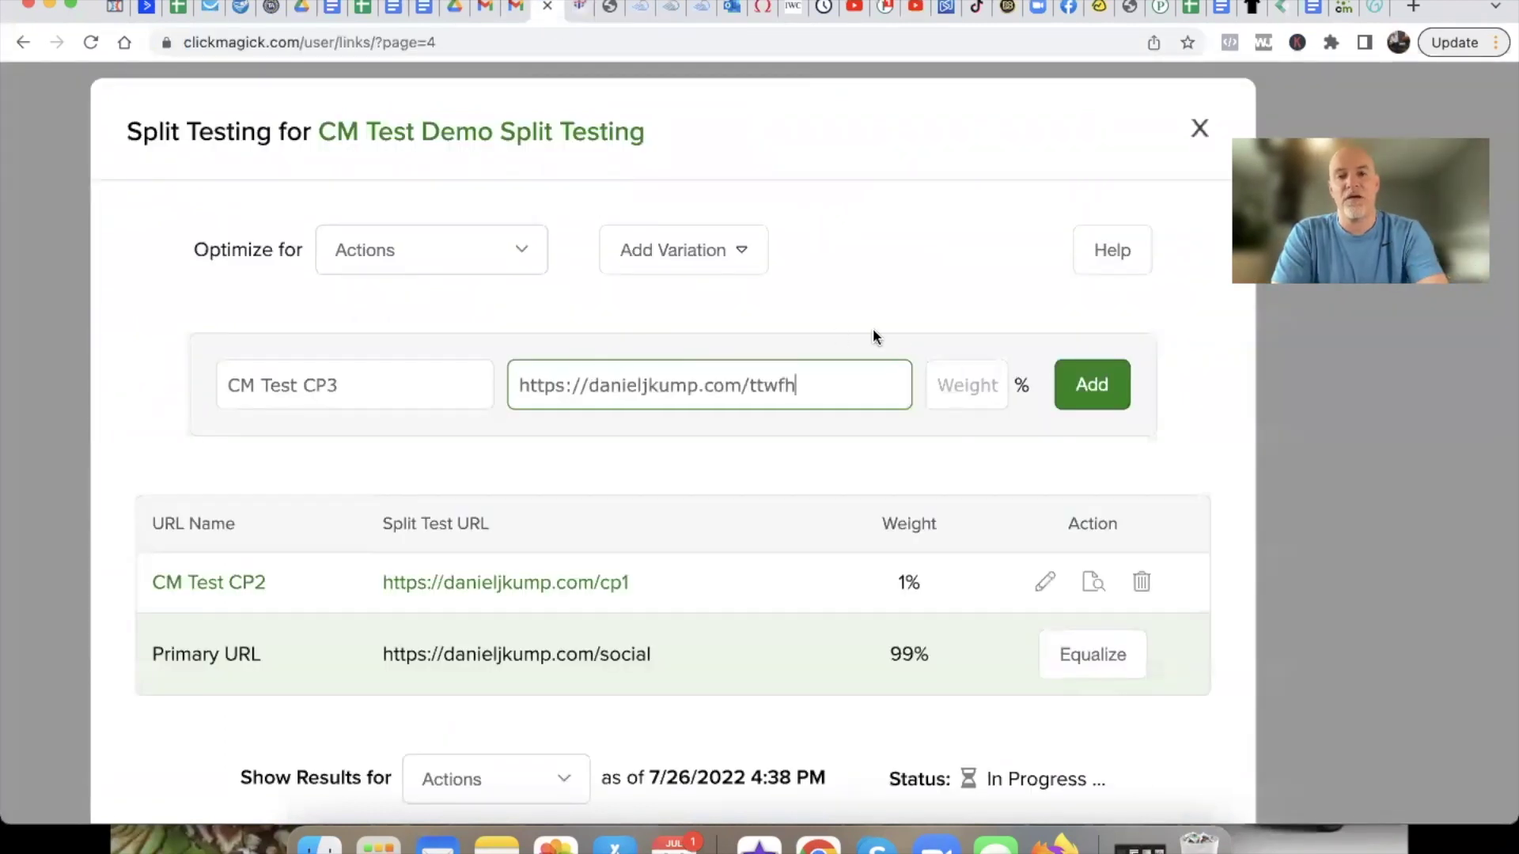
pyautogui.click(971, 392)
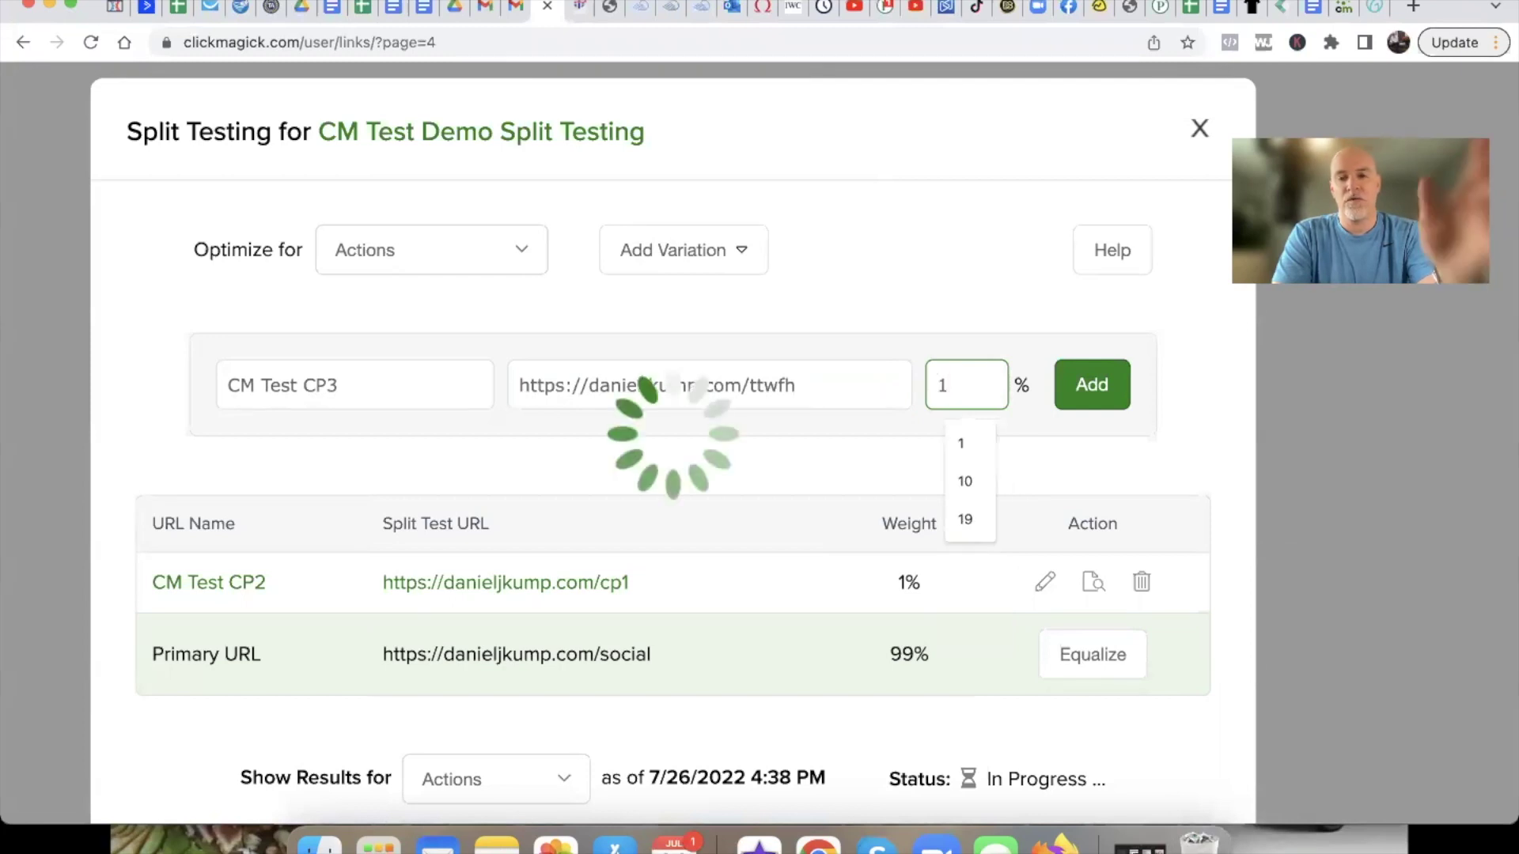
pyautogui.press('Return')
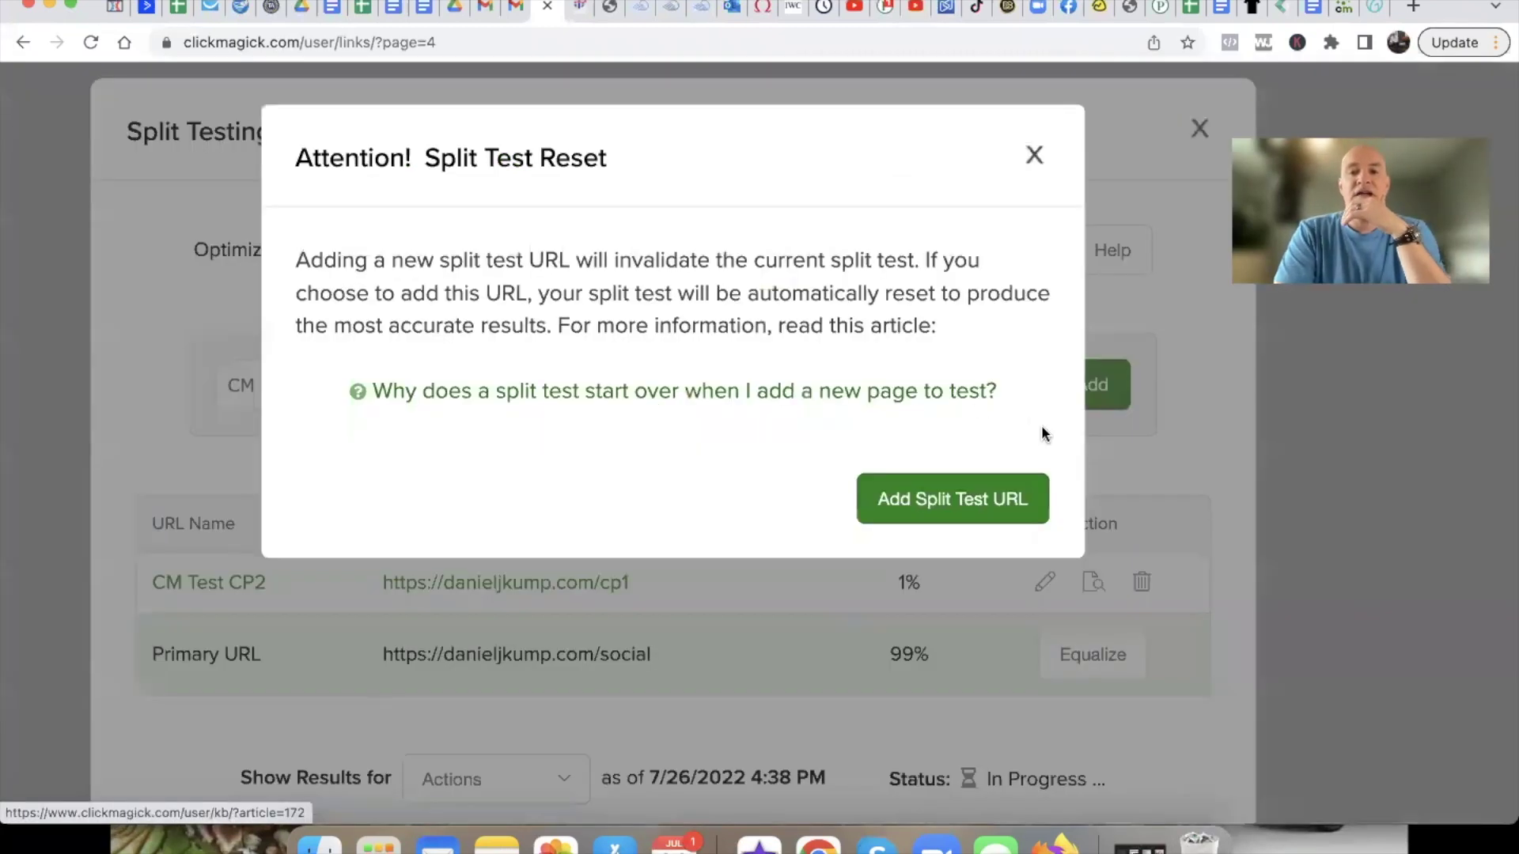
pyautogui.click(972, 499)
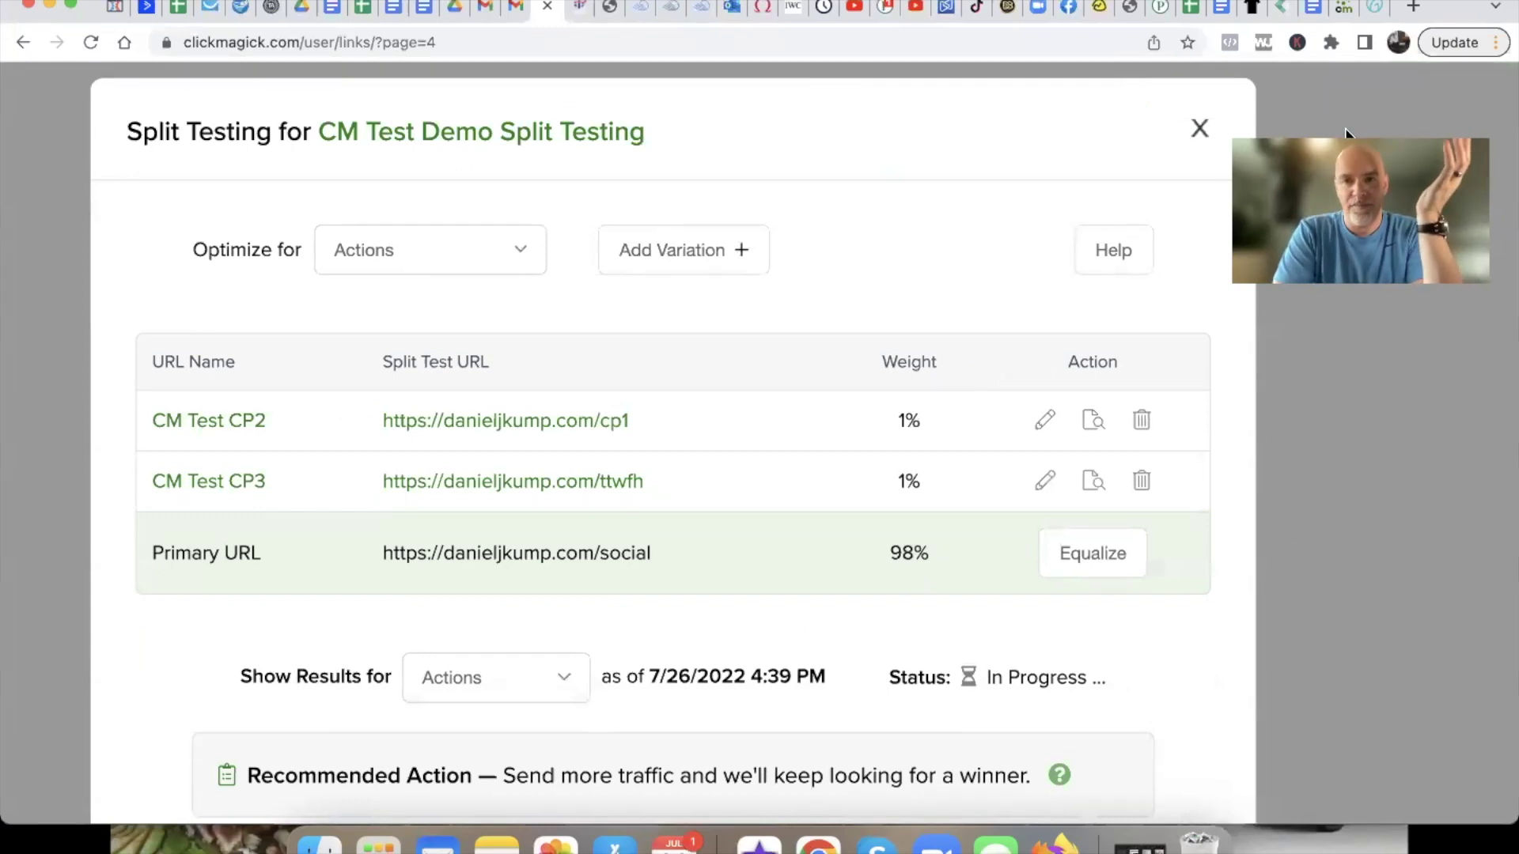
# Equalize the weights of the primary URL and both variations, and close the split testing settings.
pyautogui.click(1093, 557)
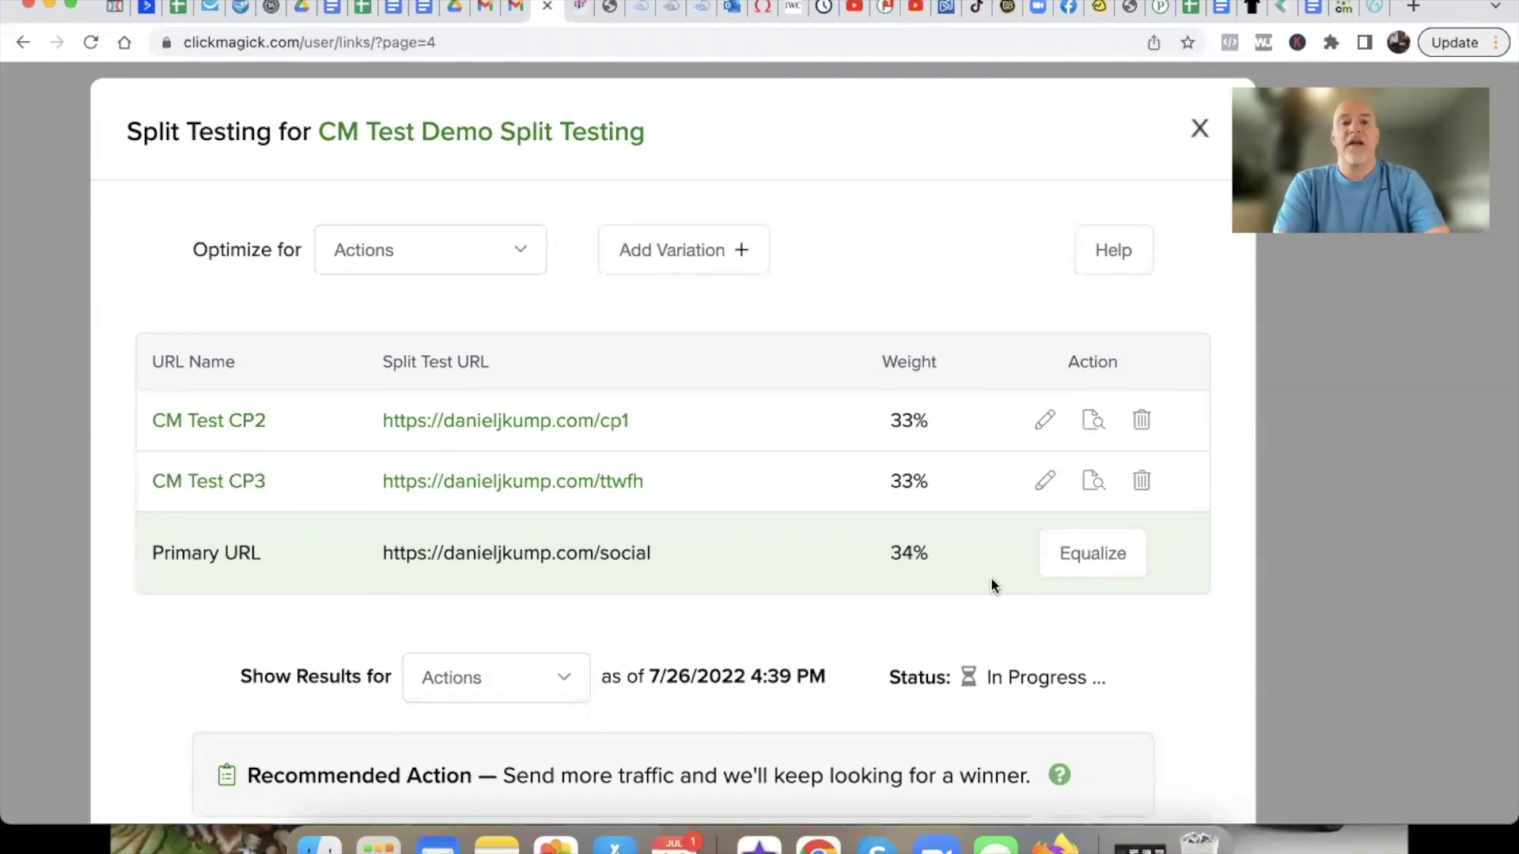
pyautogui.click(1199, 129)
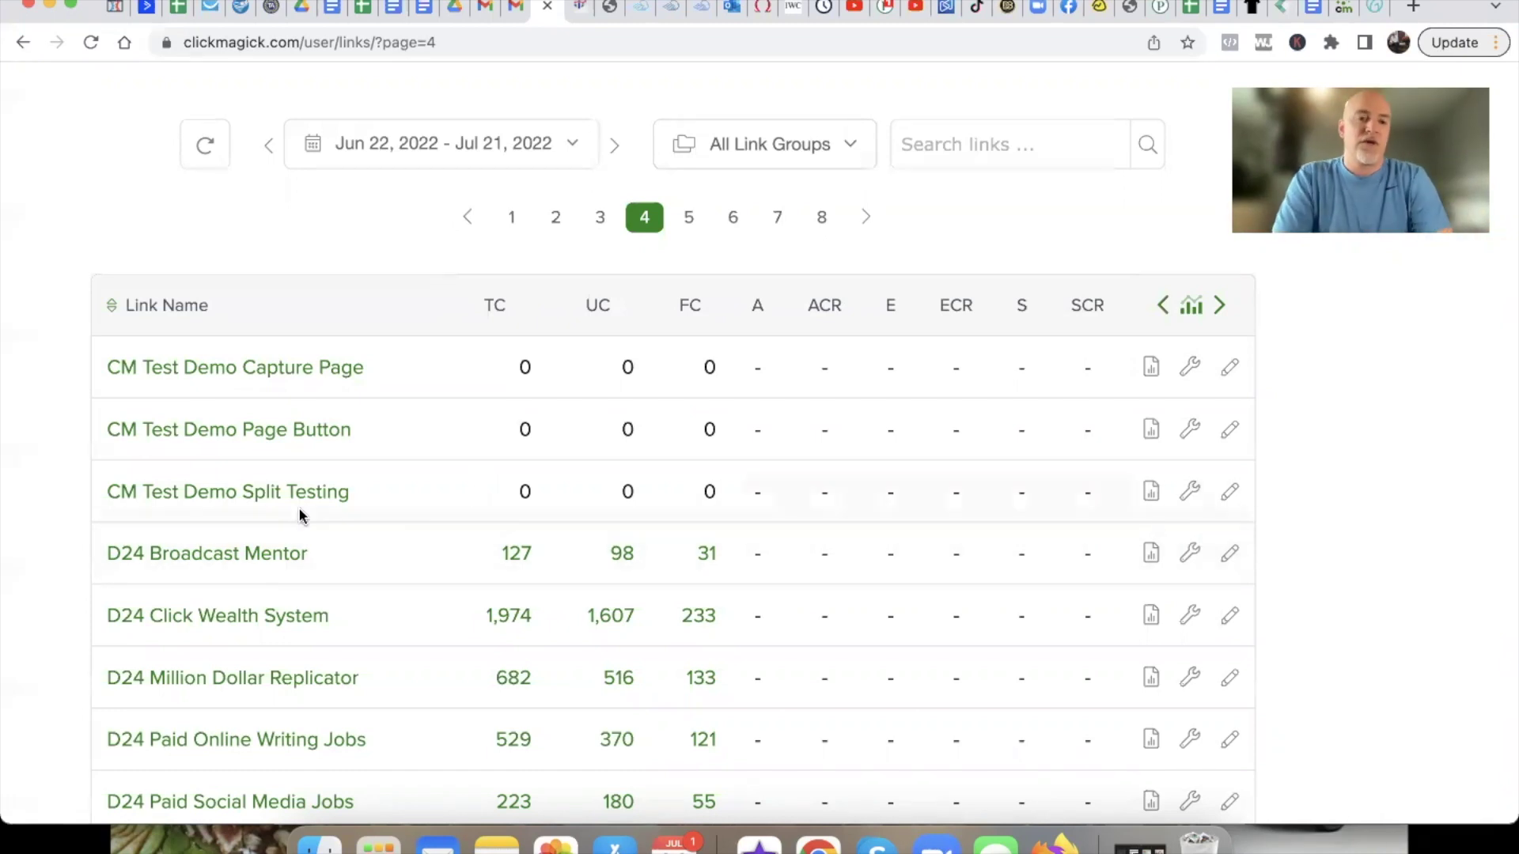
# Open the CM Test Demo Split Testing link for editing and copy its CMSplitTest tracking URL.
pyautogui.moveTo(352, 492); pyautogui.dragTo(236, 493)
pyautogui.click(161, 497)
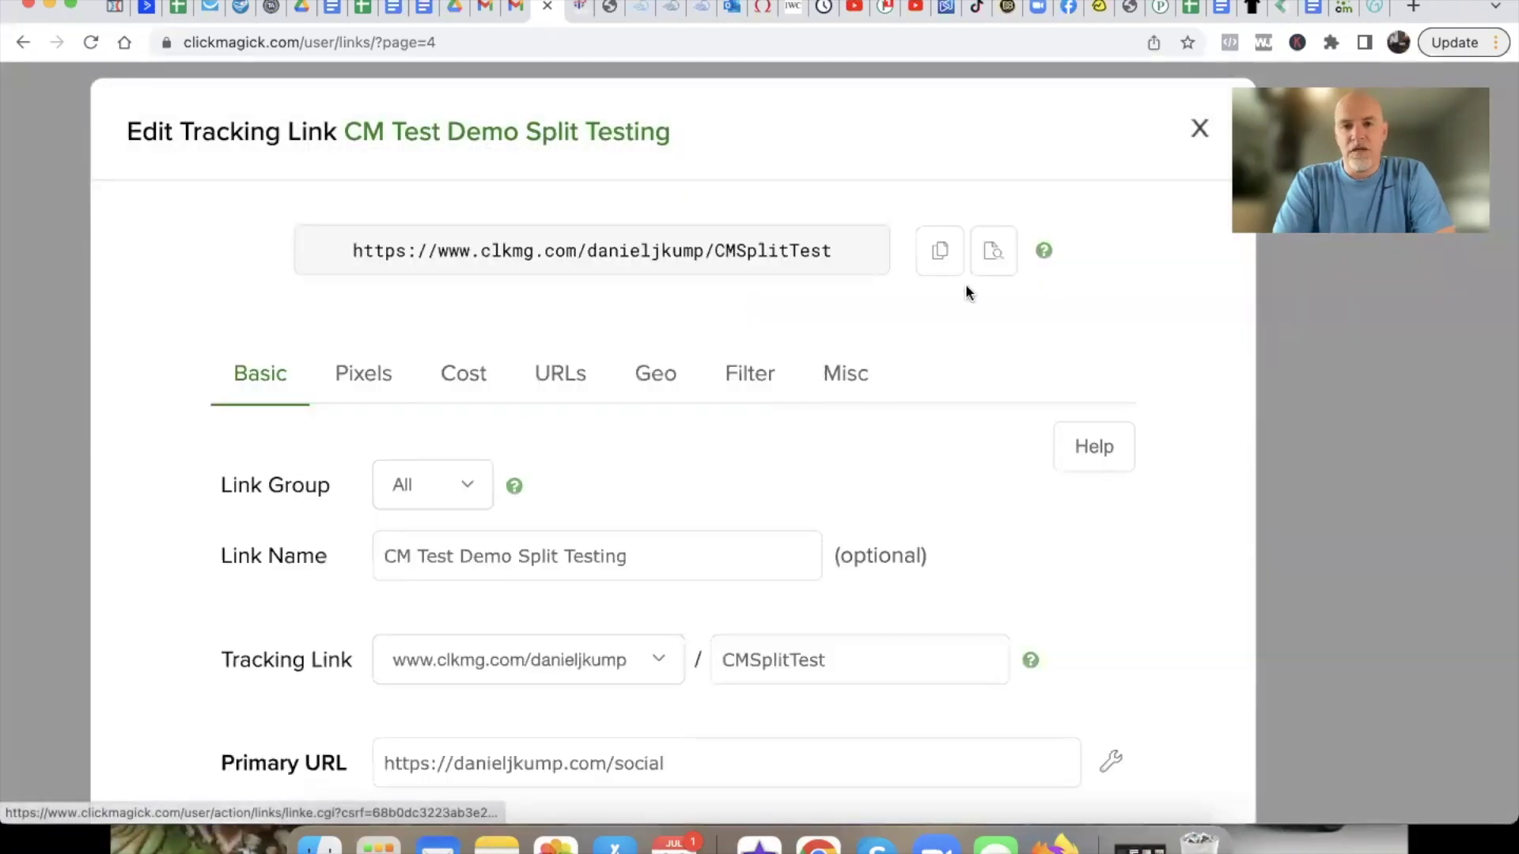
pyautogui.click(940, 252)
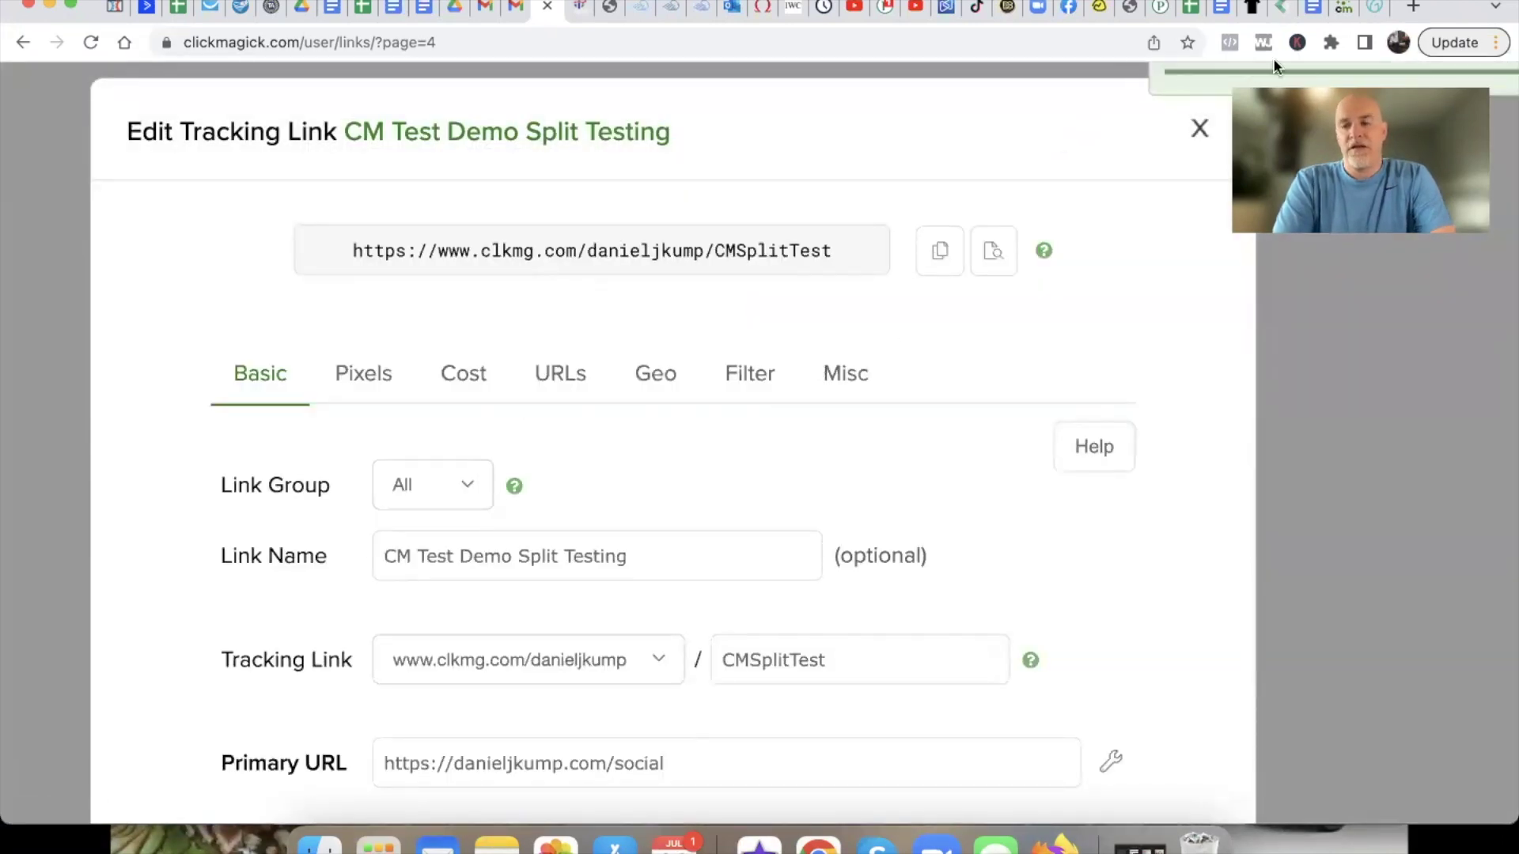
# Test the copied tracking link in a new browser tab, close that tab, and leave the link's edit form.
pyautogui.click(1413, 7)
pyautogui.press('super+v')
pyautogui.press('Return')
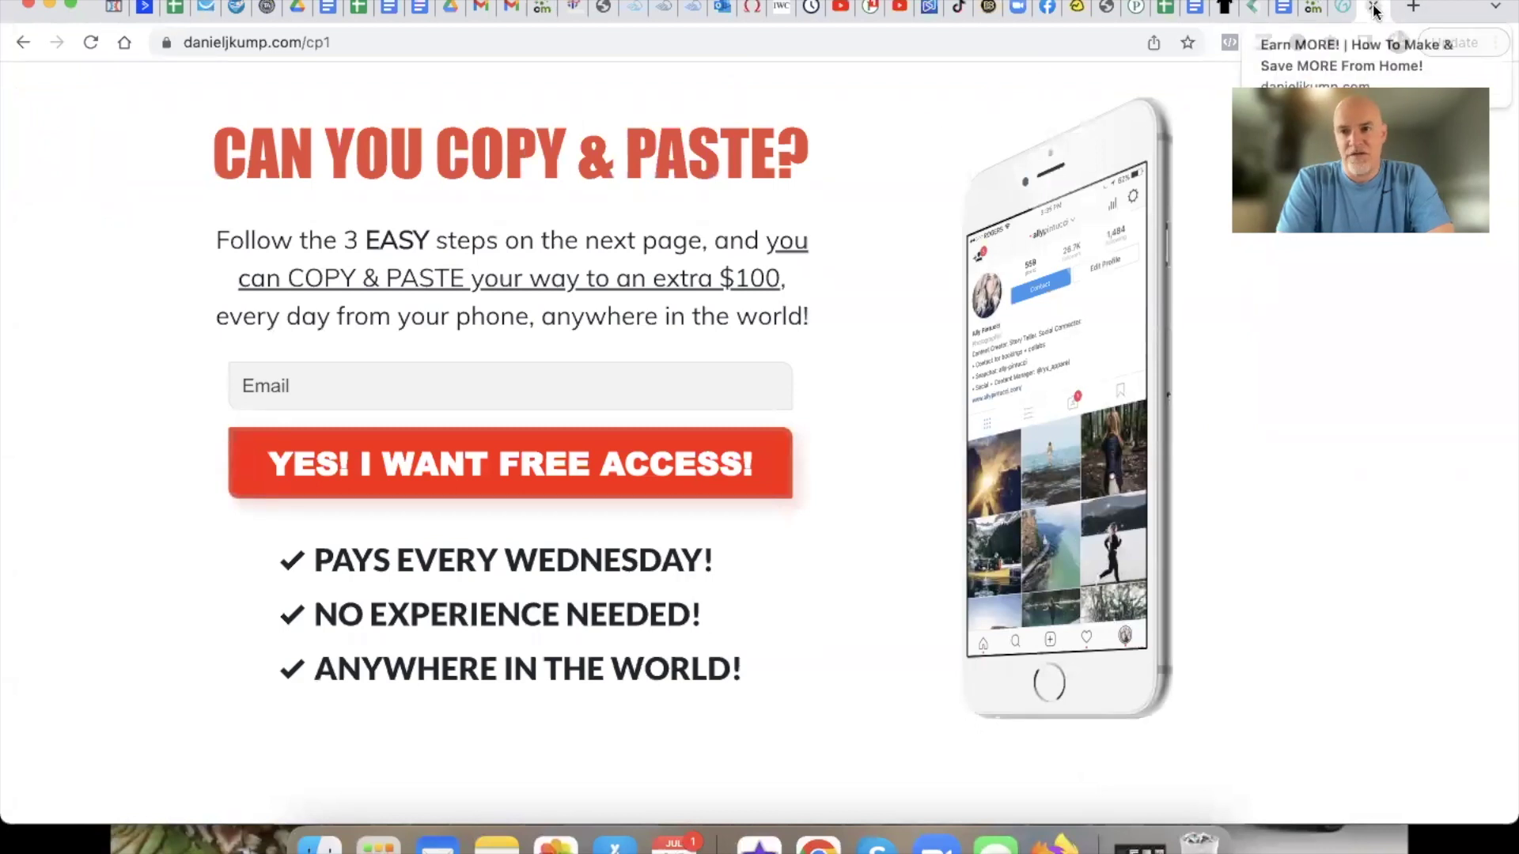
pyautogui.press('super+w')
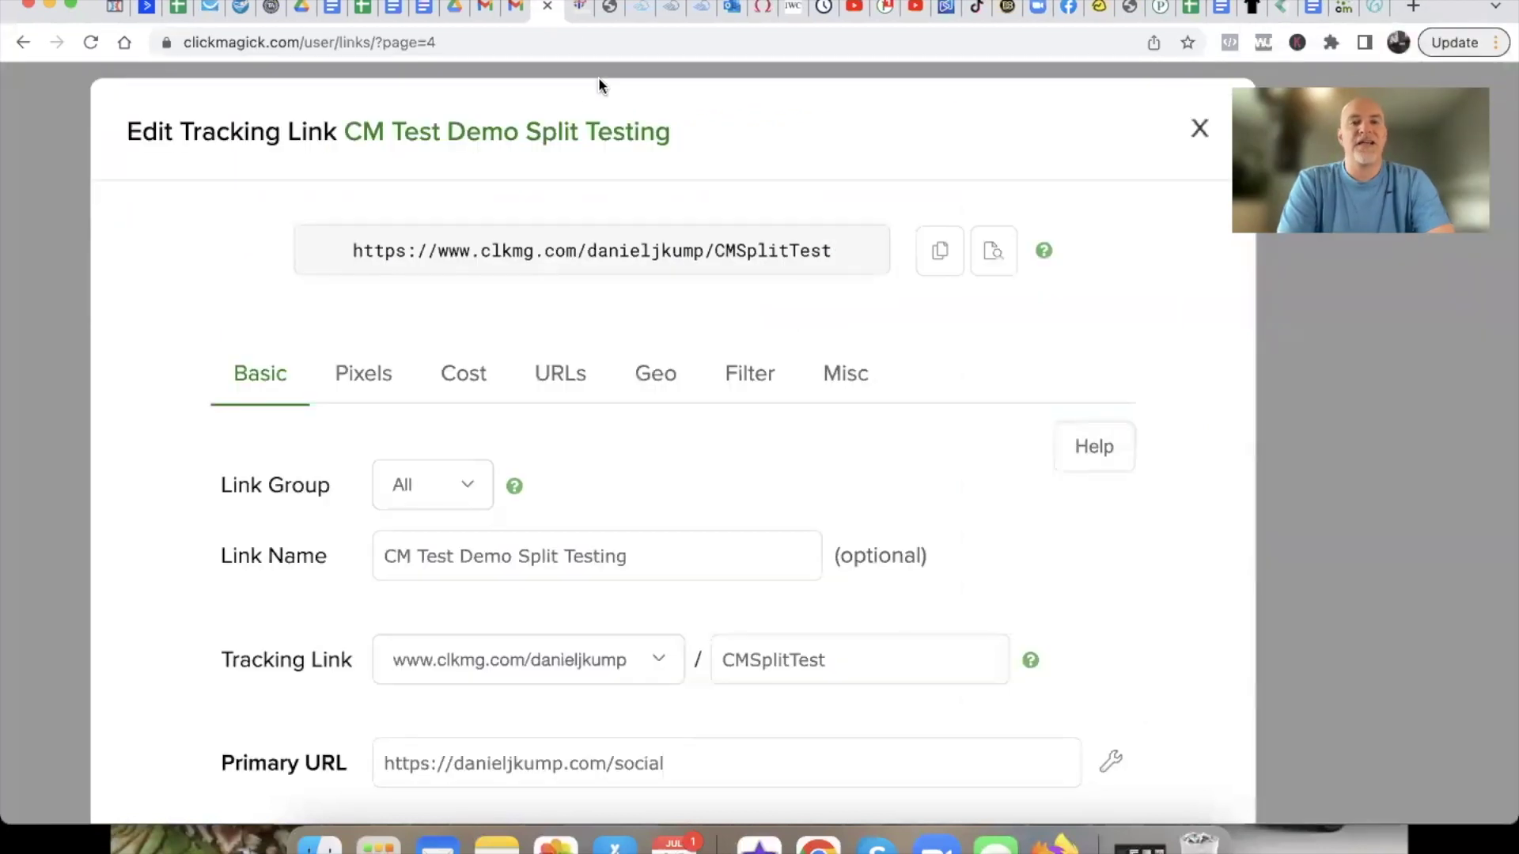
pyautogui.click(1200, 131)
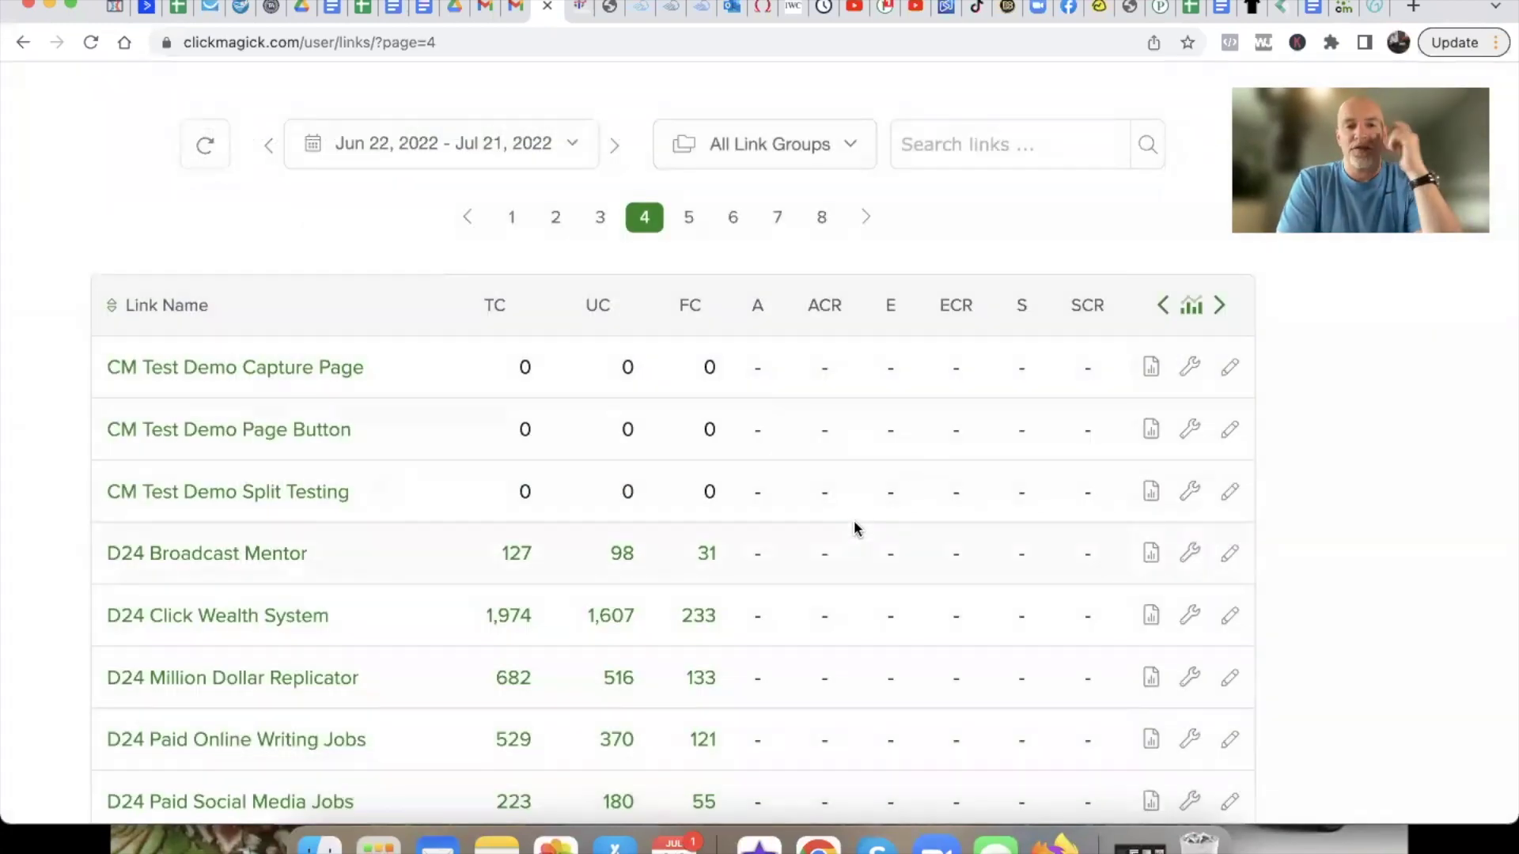
# Reload the tracking links list, reopen the split test of CM Test Demo Split Testing, and review the results for each variation.
pyautogui.click(89, 44)
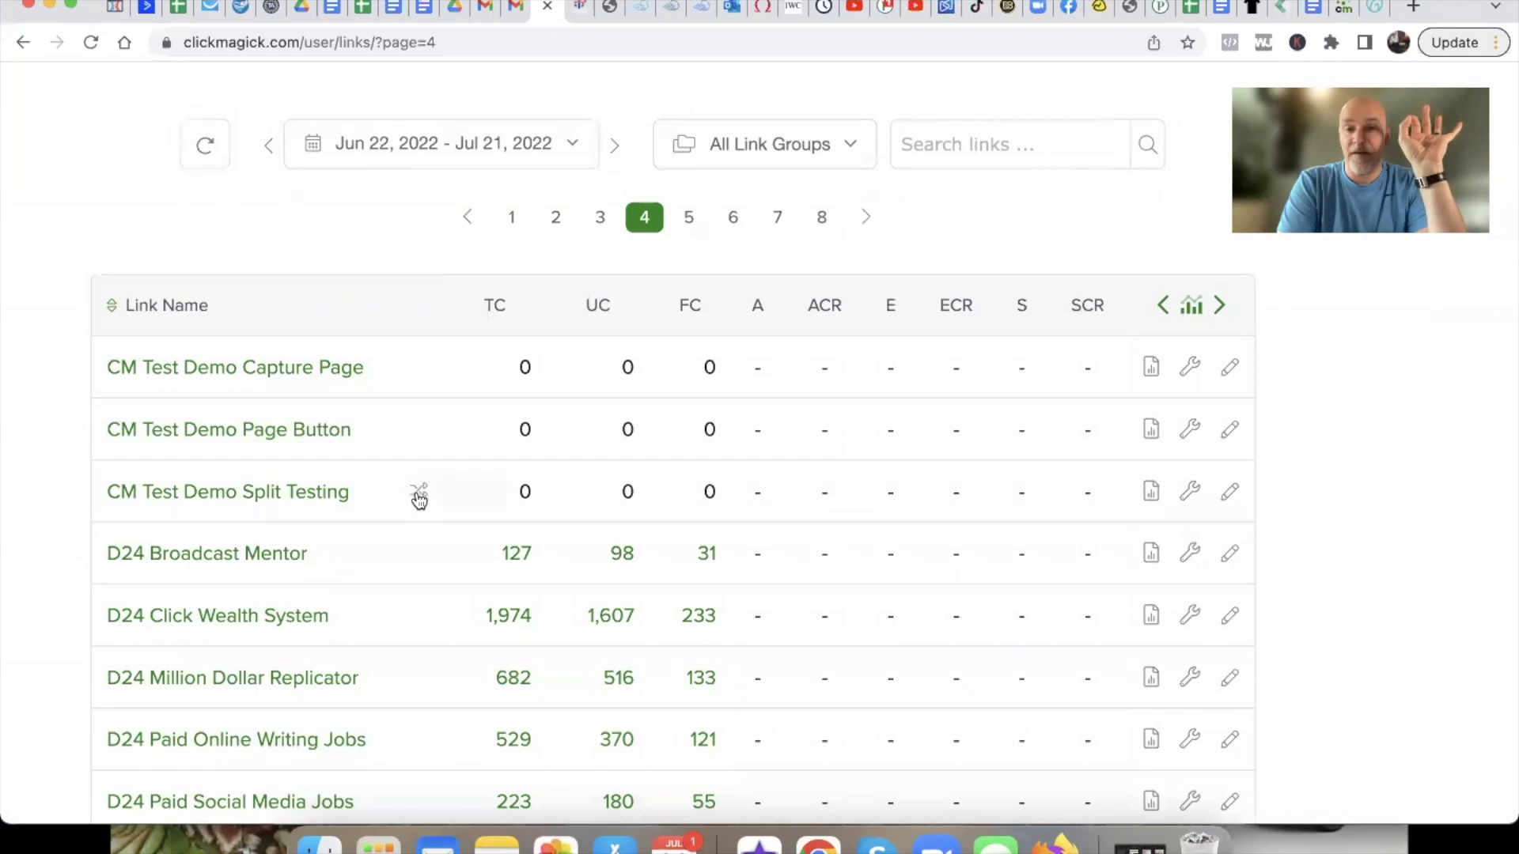
pyautogui.moveTo(419, 500)
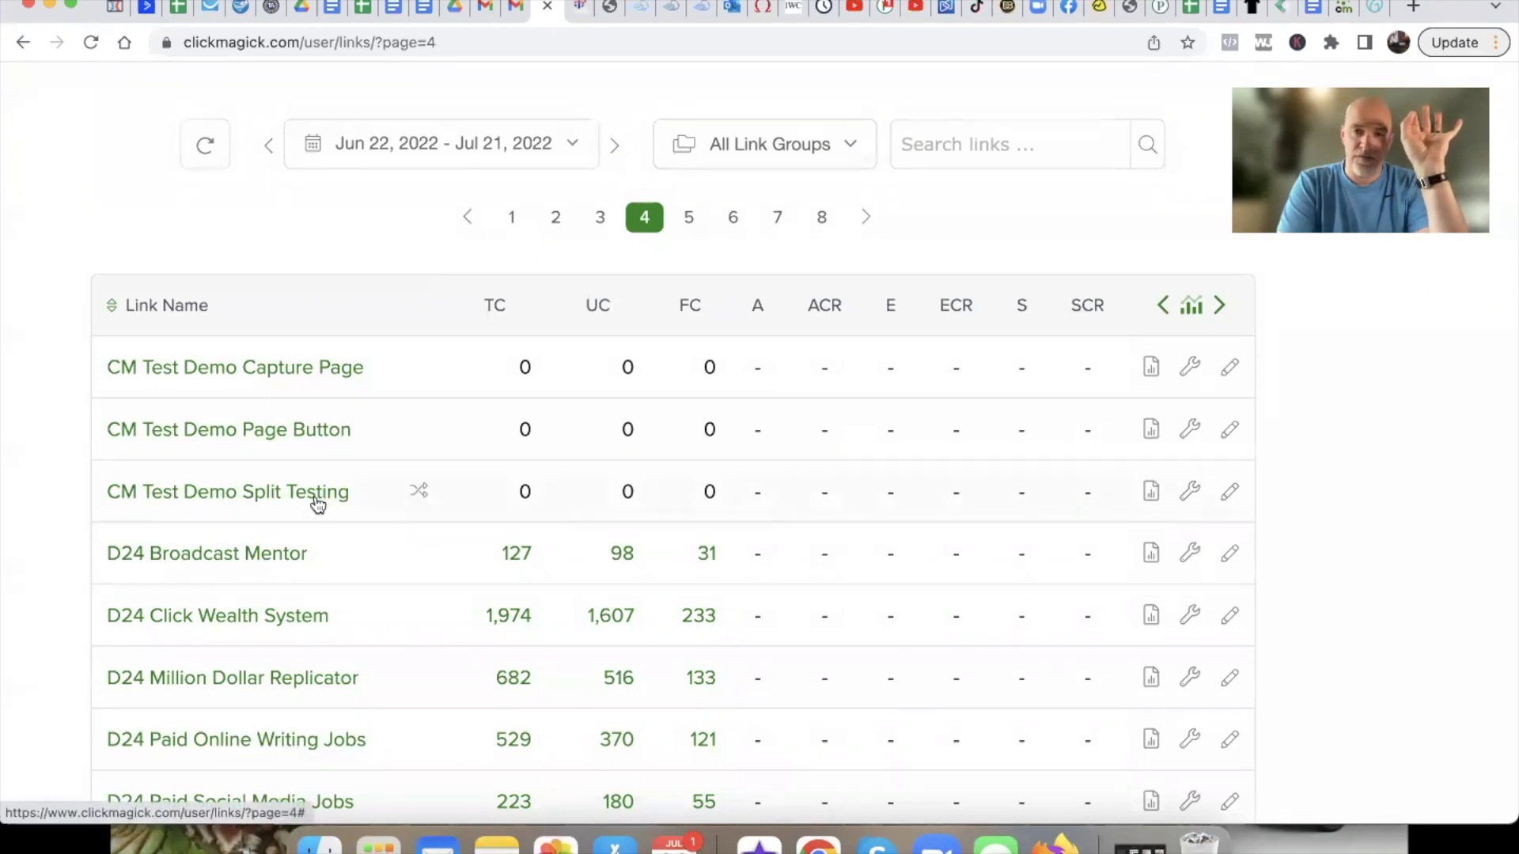
pyautogui.click(417, 493)
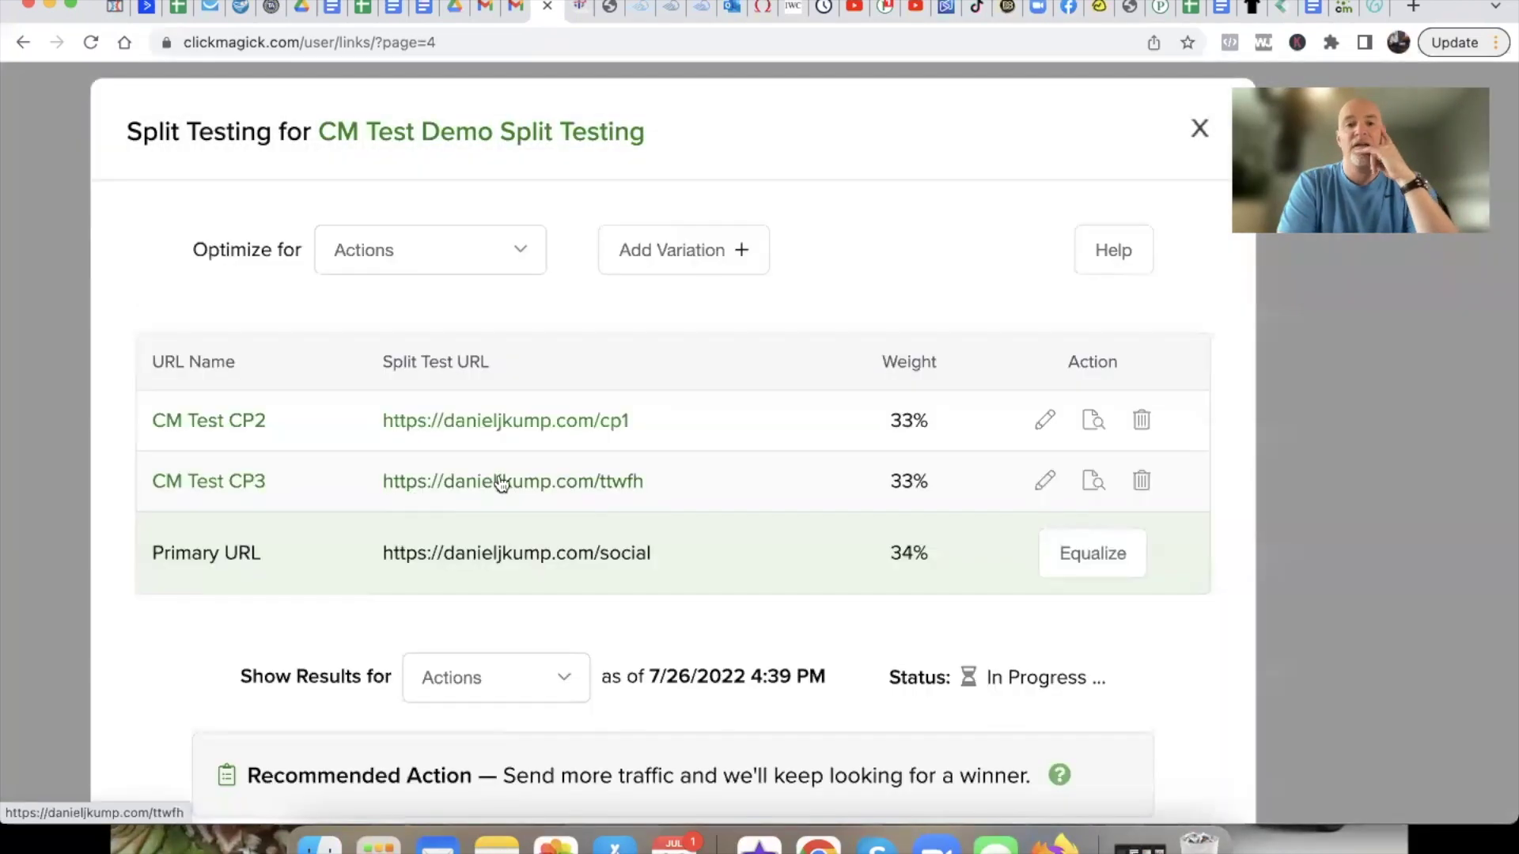
pyautogui.scroll(-5, 772, 500)
pyautogui.scroll(-3, 774, 506)
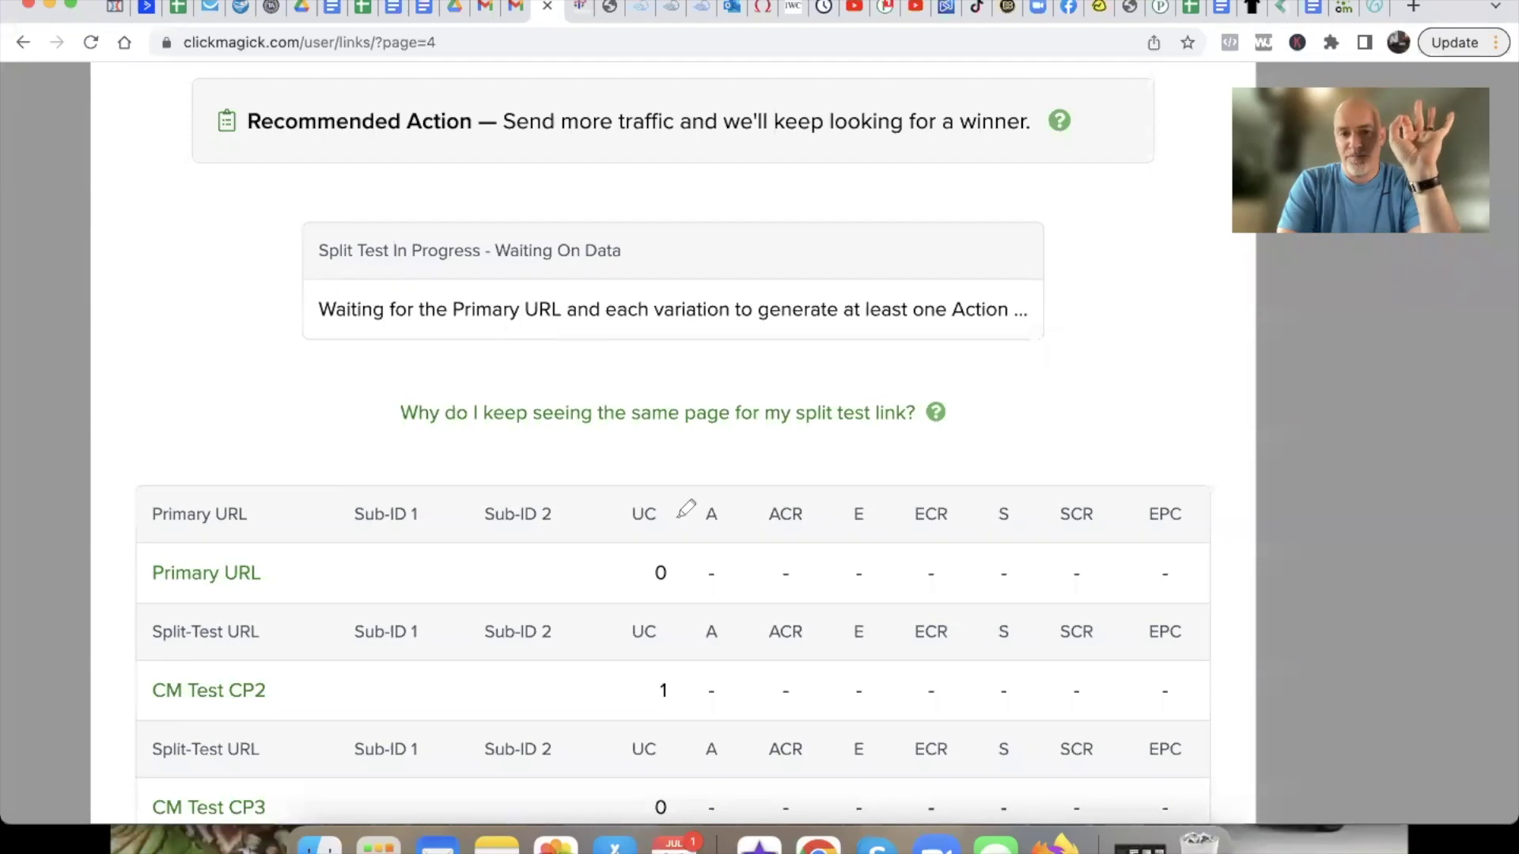
pyautogui.moveTo(745, 491)
pyautogui.mouseDown()
pyautogui.moveTo(726, 483)
pyautogui.moveTo(705, 546)
pyautogui.moveTo(708, 483)
pyautogui.mouseUp()
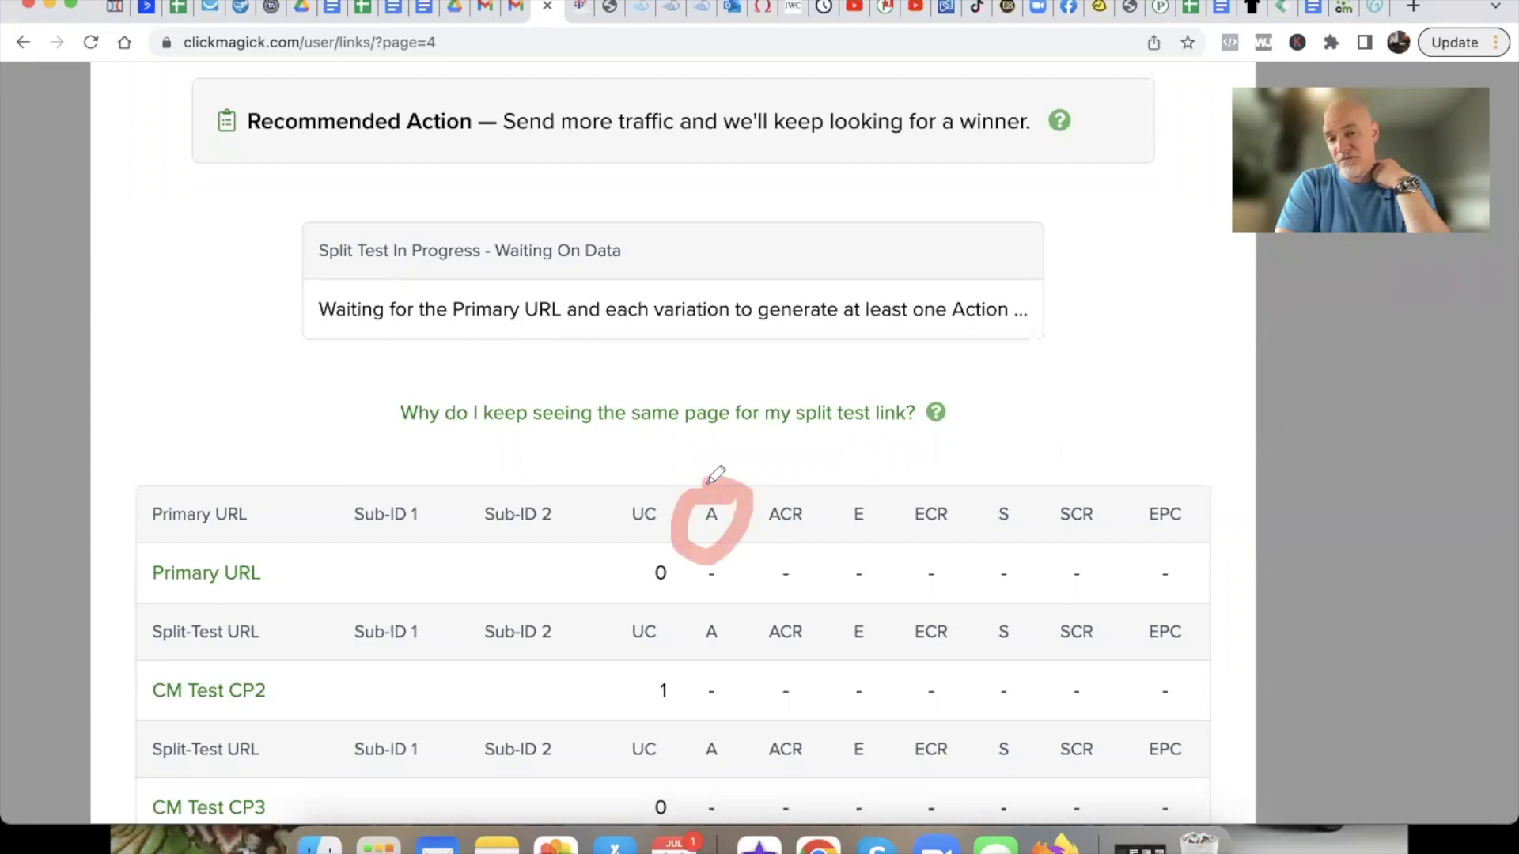
pyautogui.moveTo(720, 609)
pyautogui.mouseDown()
pyautogui.moveTo(729, 631)
pyautogui.moveTo(707, 592)
pyautogui.mouseUp()
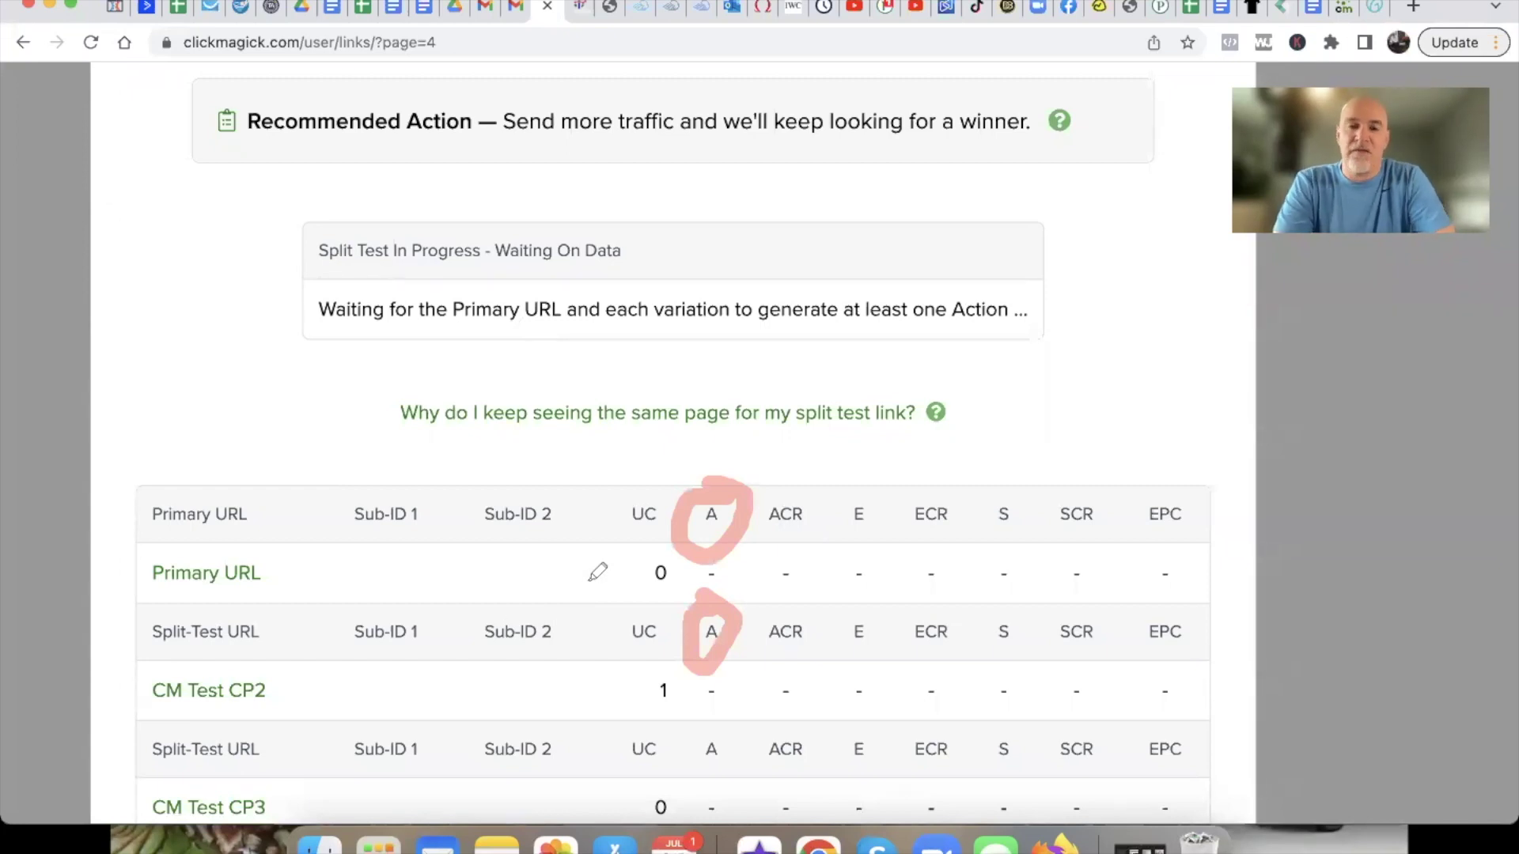
pyautogui.moveTo(959, 384)
pyautogui.mouseDown()
pyautogui.moveTo(997, 380)
pyautogui.moveTo(950, 368)
pyautogui.mouseUp()
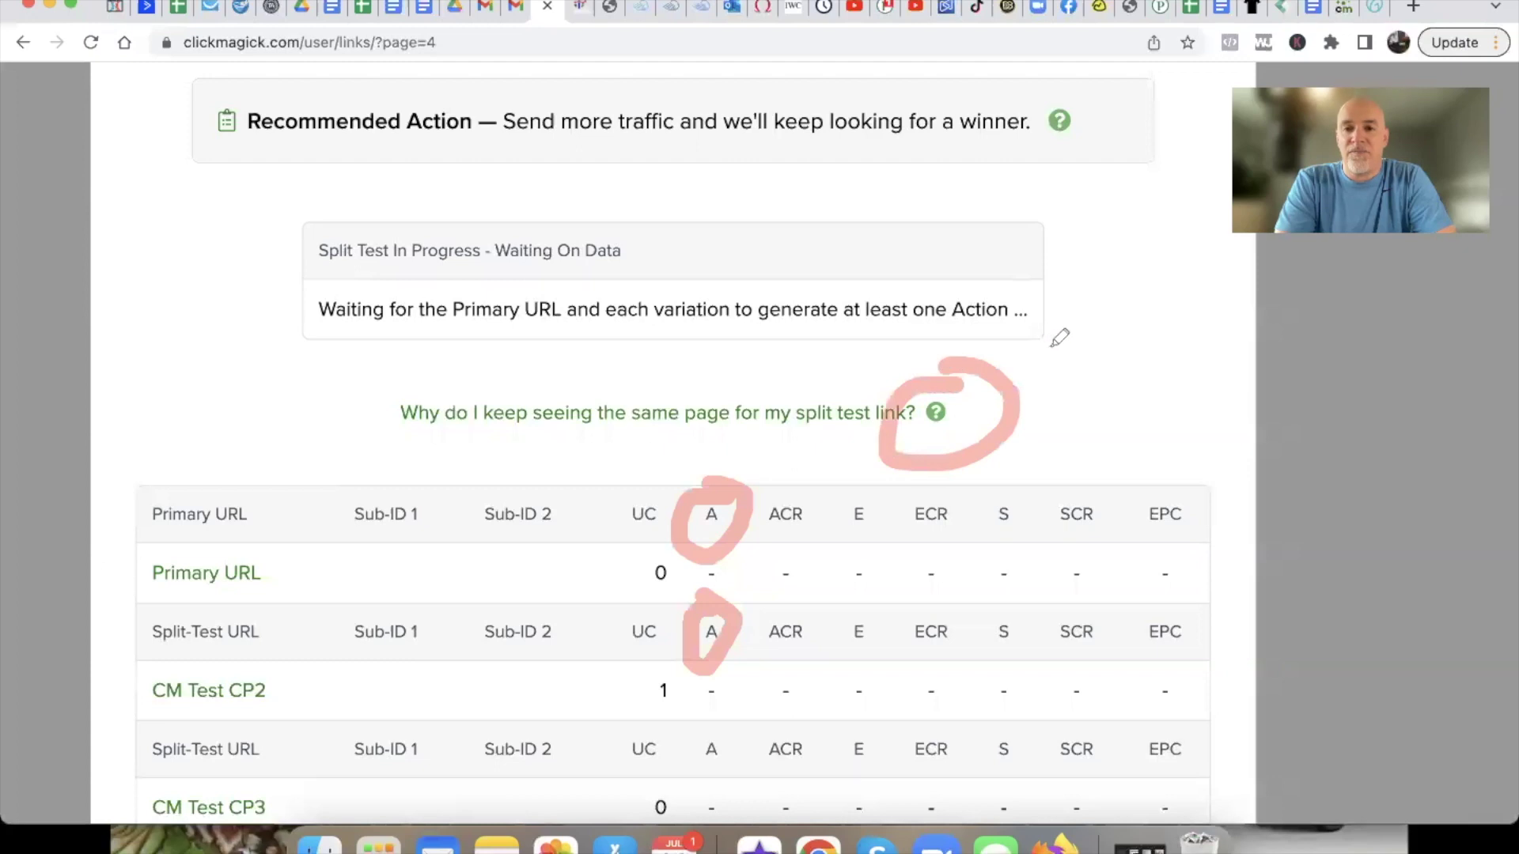
pyautogui.moveTo(1058, 345); pyautogui.dragTo(890, 663)
pyautogui.moveTo(1040, 486)
pyautogui.mouseDown()
pyautogui.moveTo(994, 569)
pyautogui.moveTo(1043, 466)
pyautogui.mouseUp()
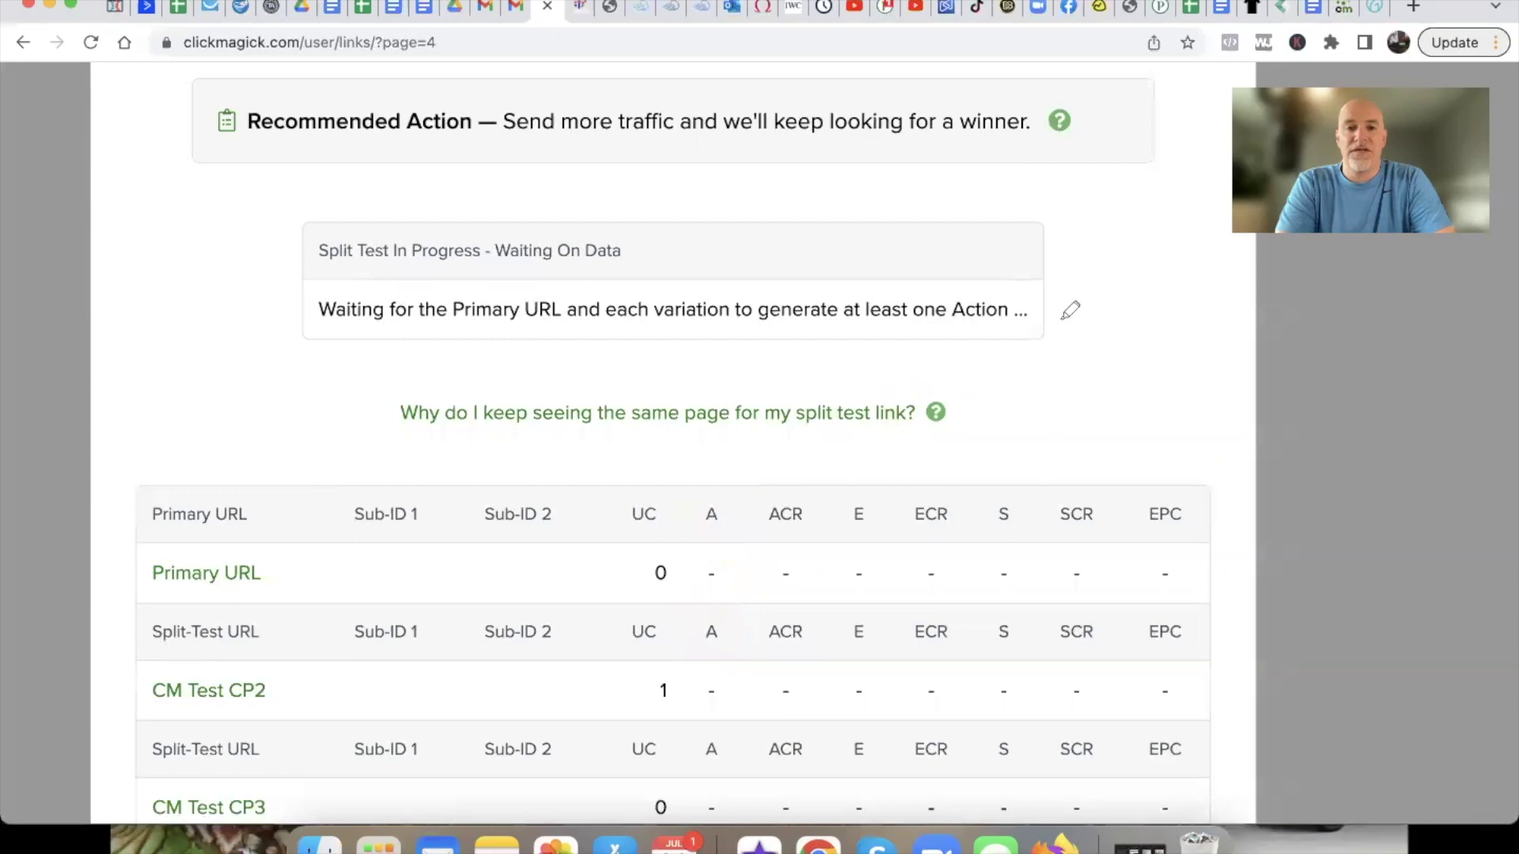
# Switch to the other browser showing the MIF TA Link split test and compare the ACR of Copy Paste CP and the primary URL.
pyautogui.press('super+Tab')
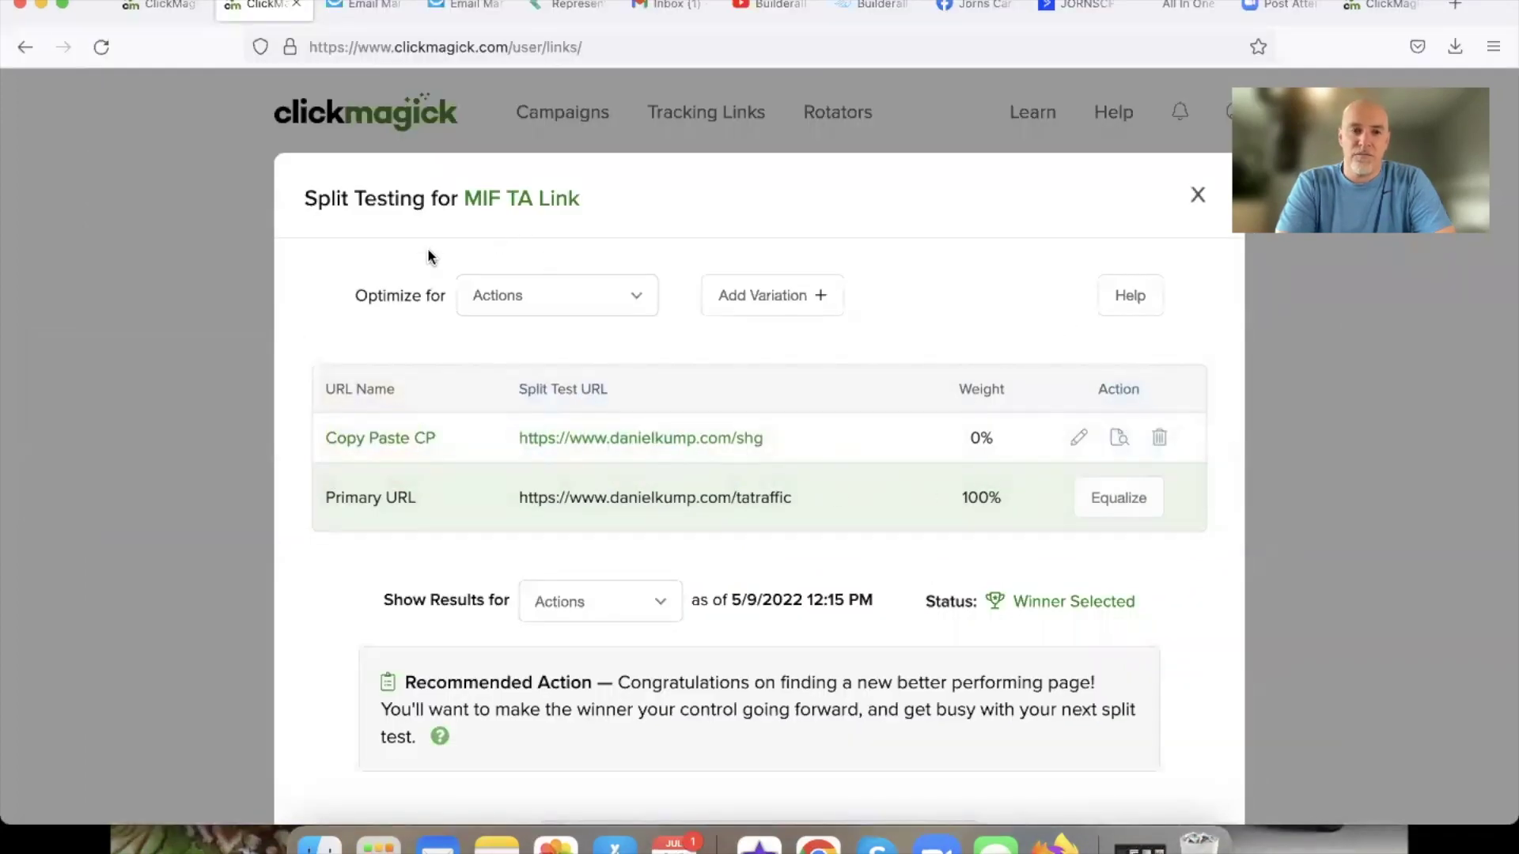
pyautogui.scroll(-6, 467, 419)
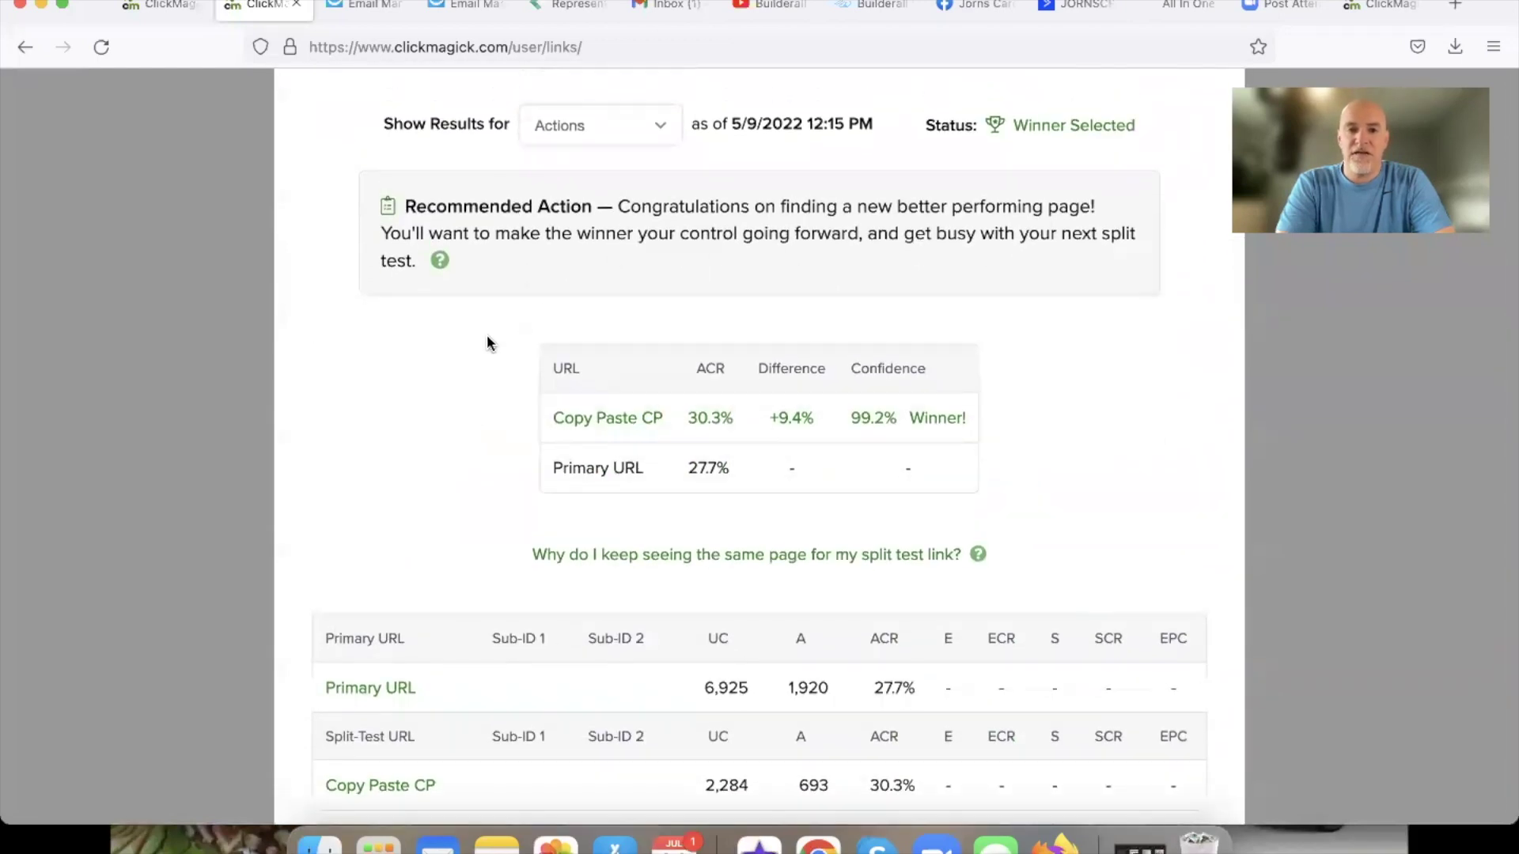
pyautogui.hotkey('alt', 'shift', 'a')
pyautogui.click(816, 387)
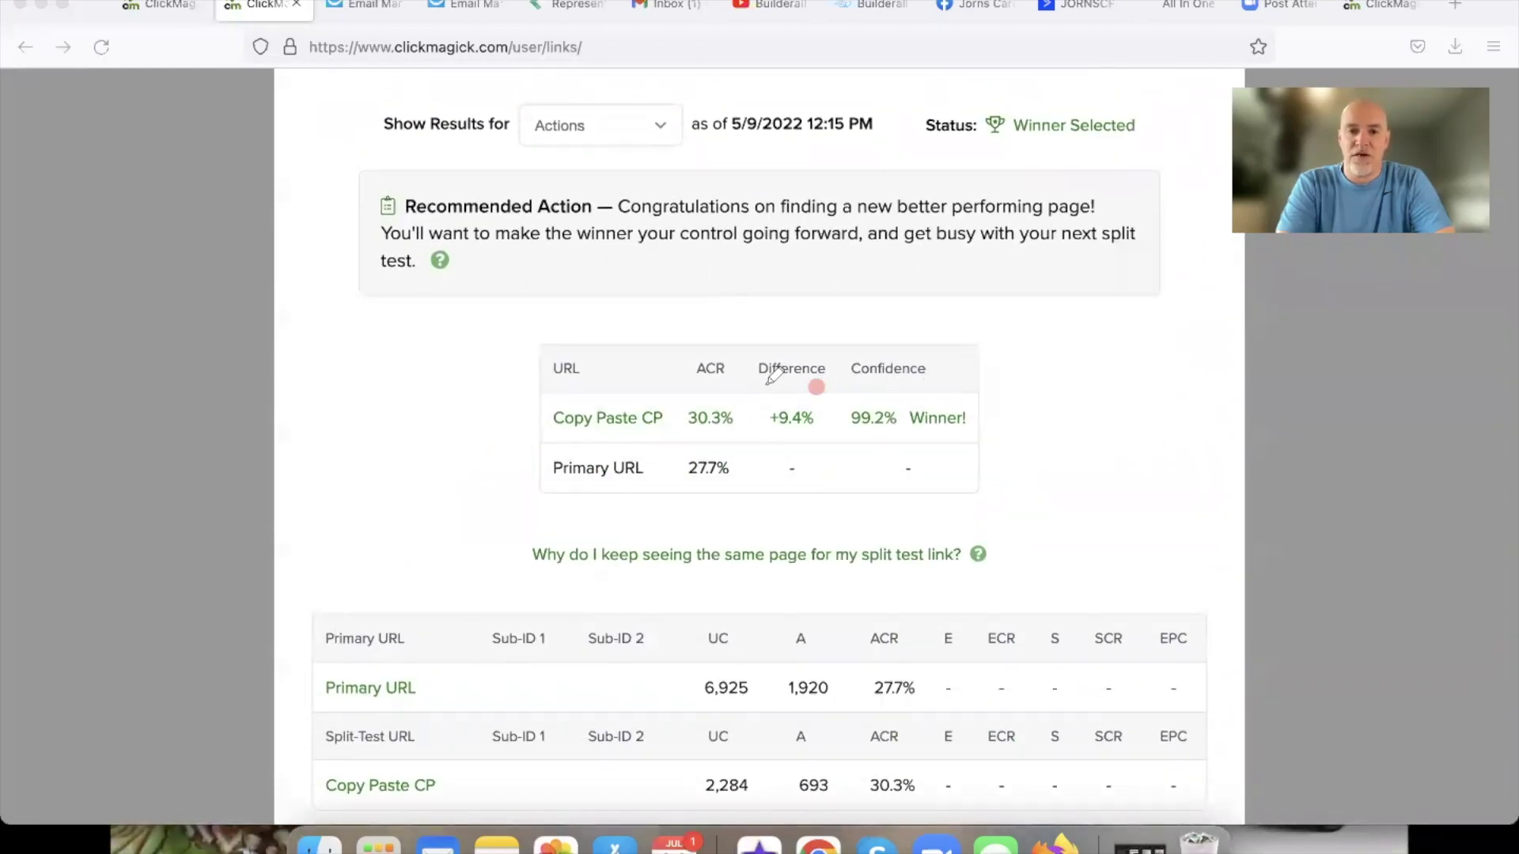
pyautogui.moveTo(716, 386)
pyautogui.mouseDown()
pyautogui.moveTo(668, 435)
pyautogui.moveTo(701, 385)
pyautogui.moveTo(657, 484)
pyautogui.moveTo(758, 467)
pyautogui.moveTo(732, 438)
pyautogui.mouseUp()
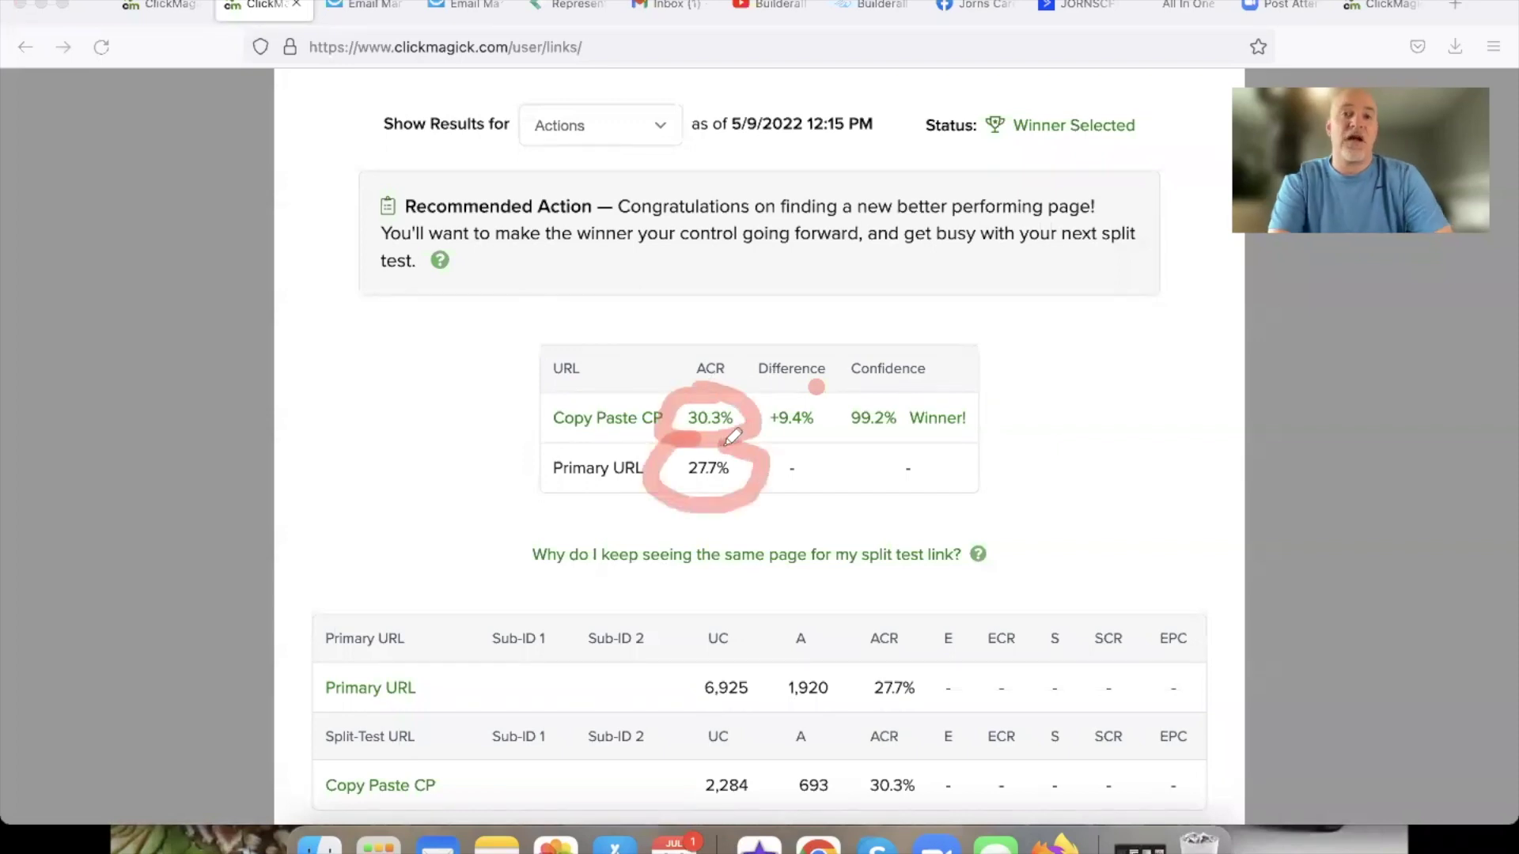